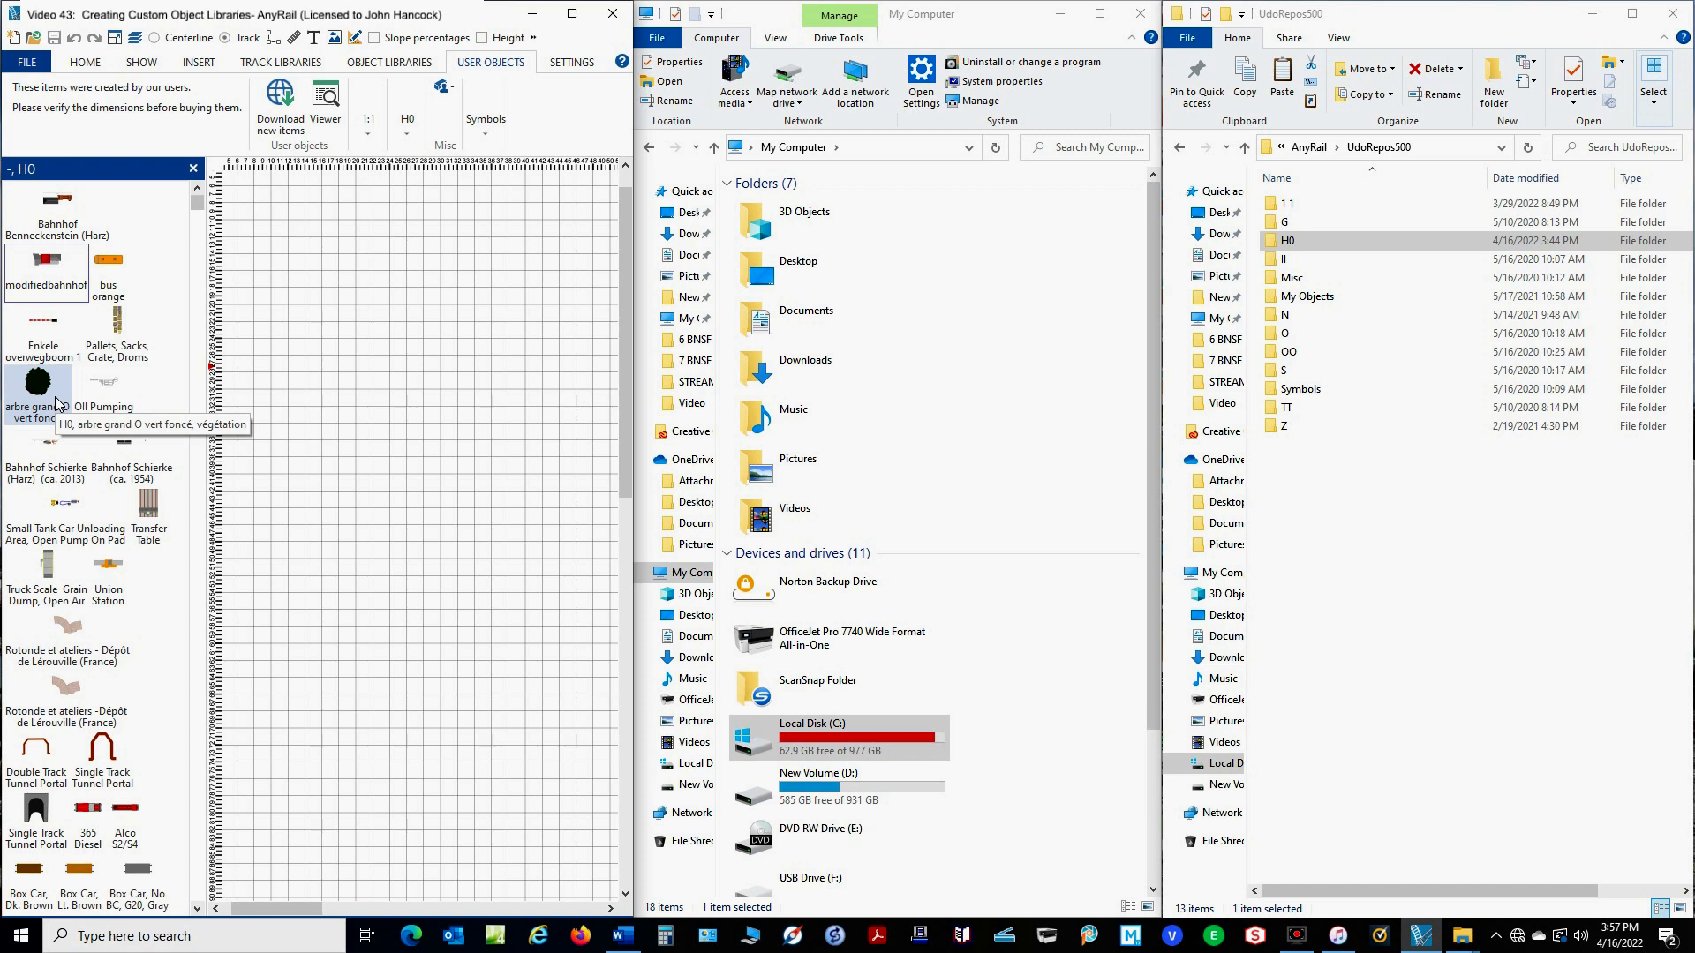
In File Explorer, open the AnyRail folder on Local Disk (C:) under Users, the user's profile folder, AppData and Local.
left_click(102, 393)
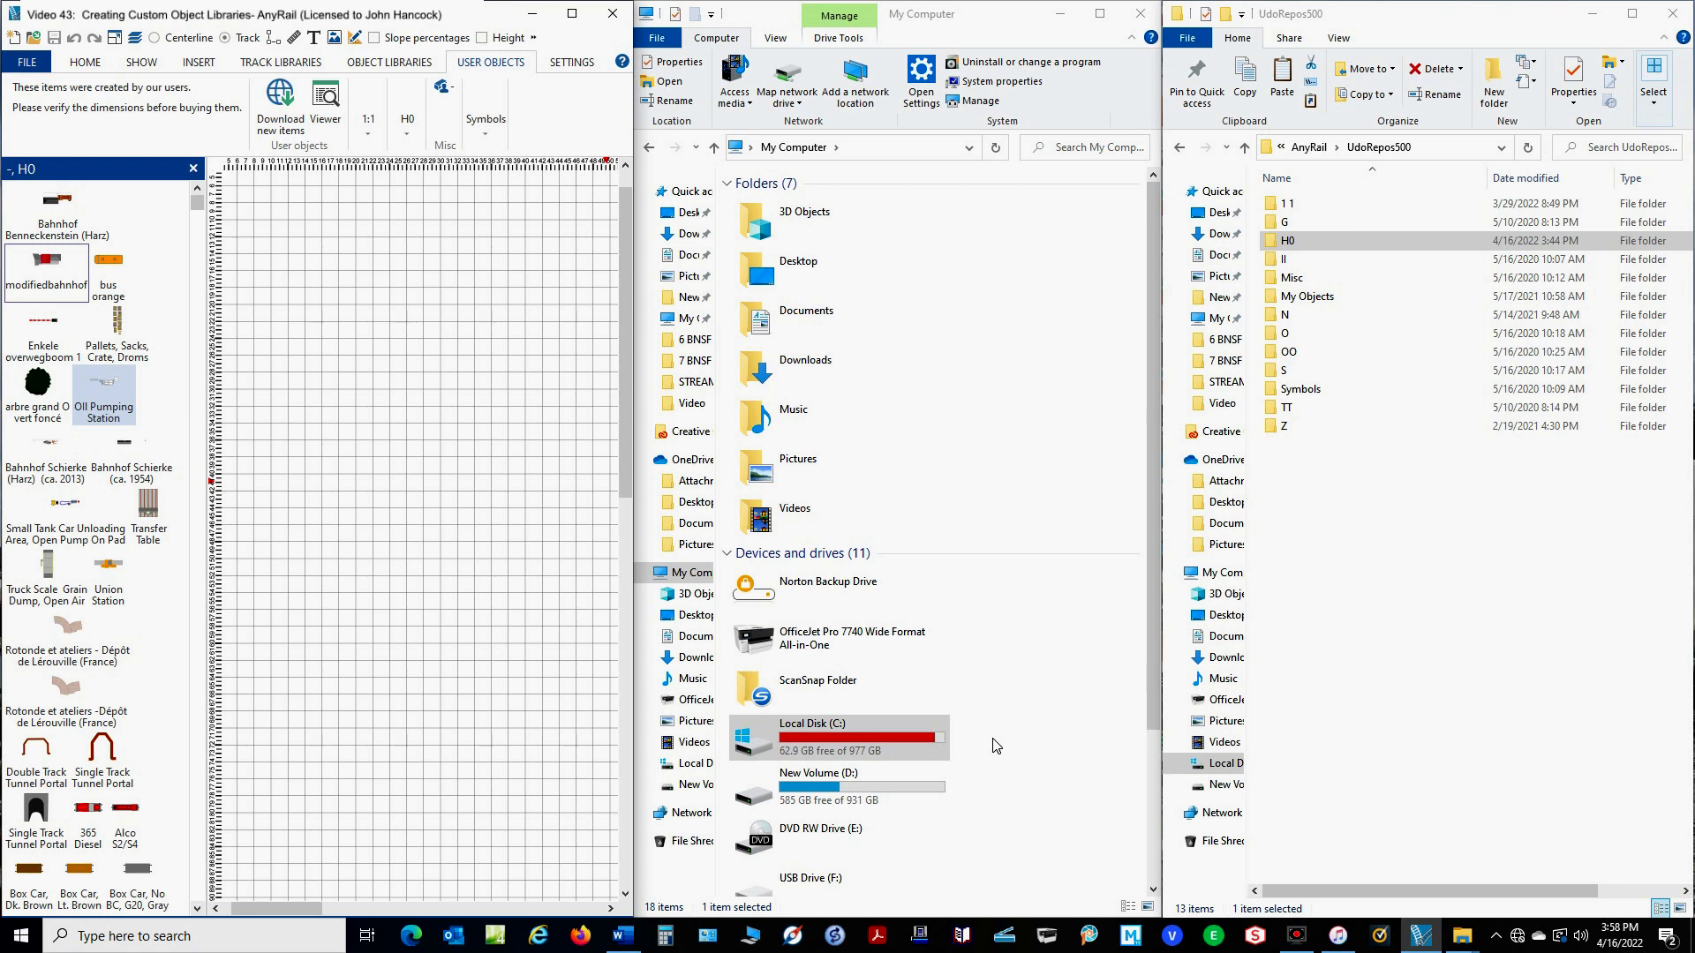
double_click(911, 740)
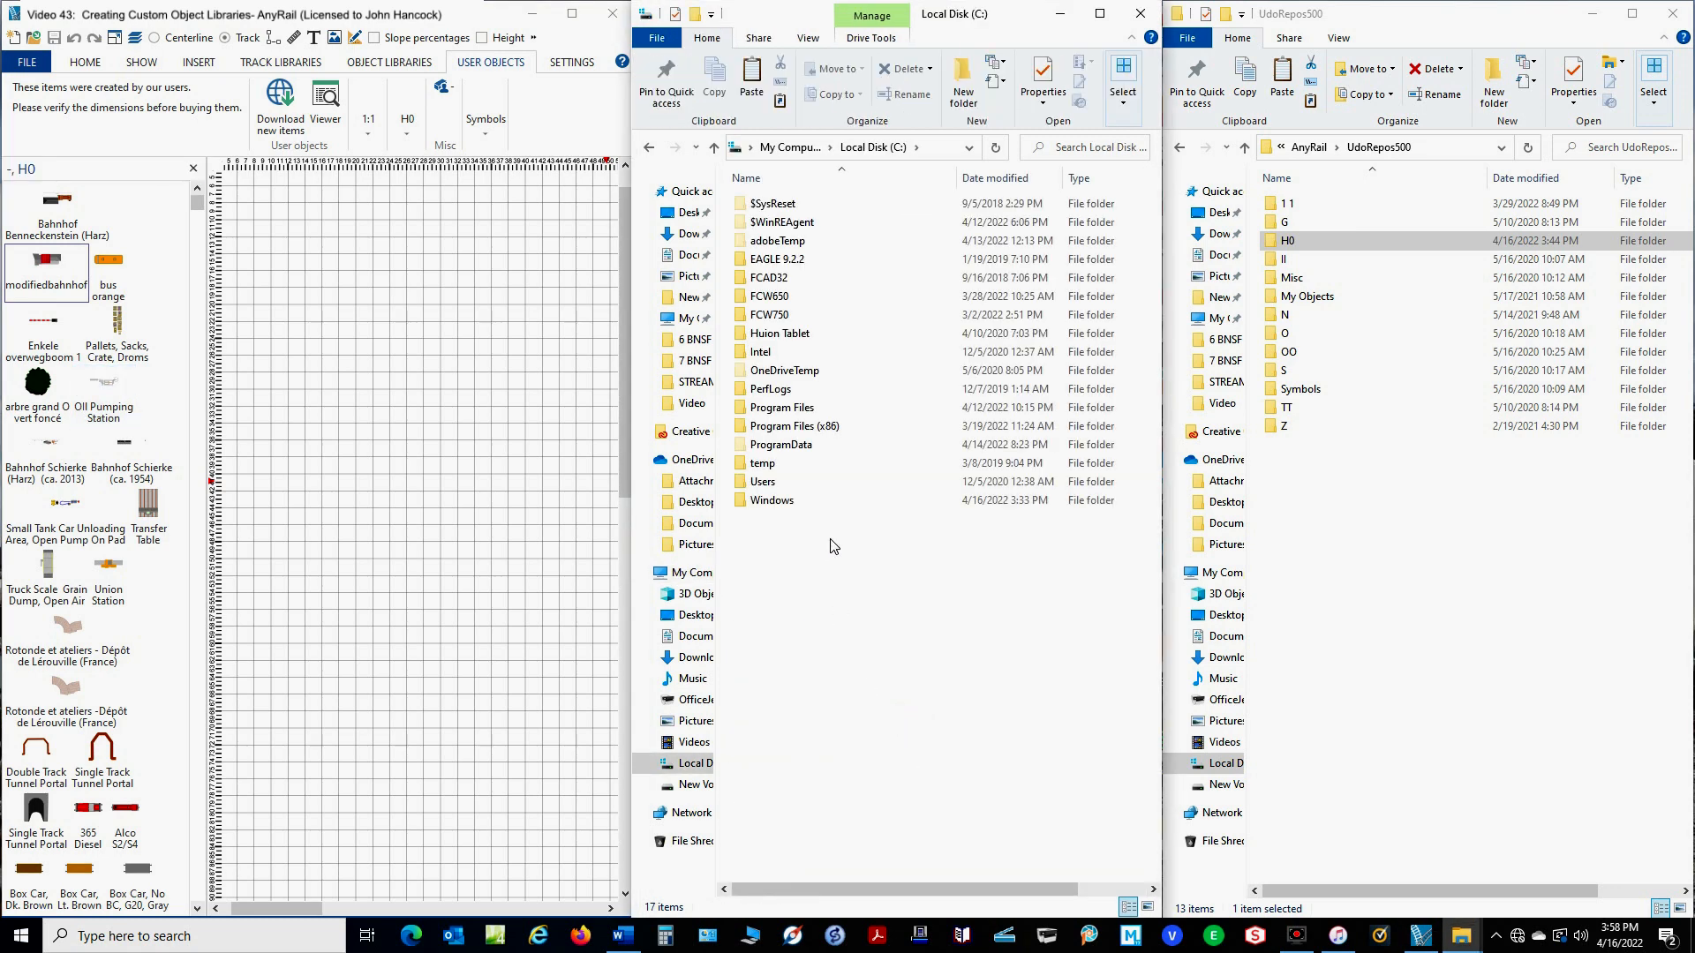
double_click(777, 487)
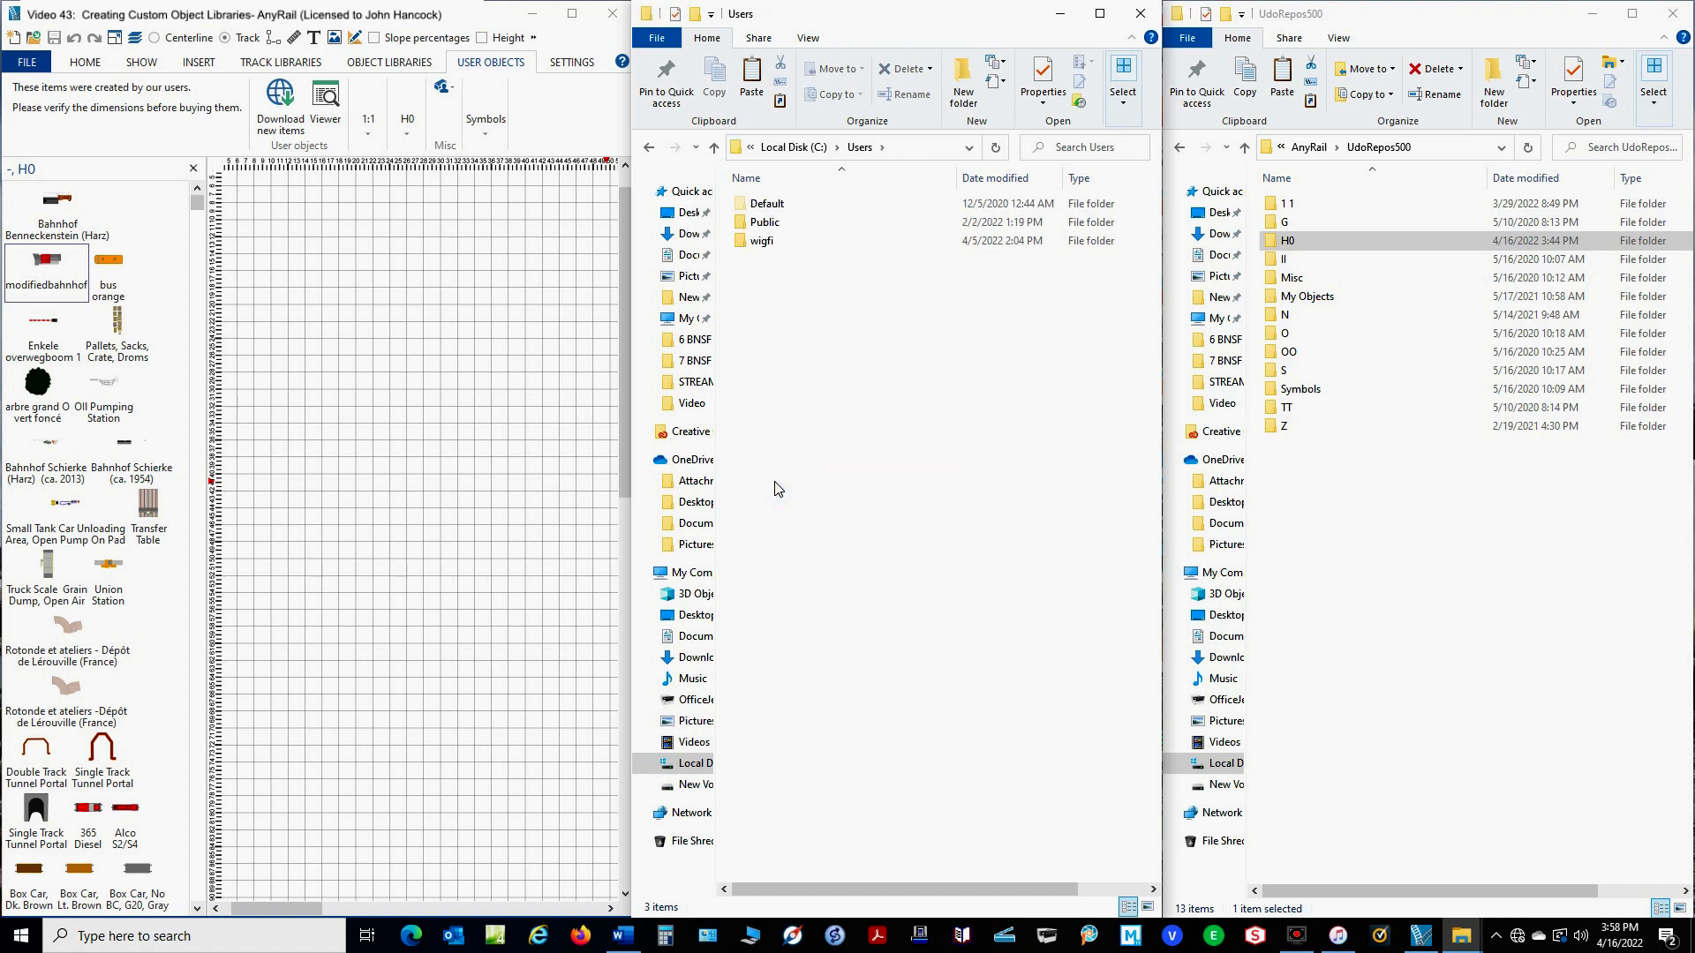
double_click(765, 241)
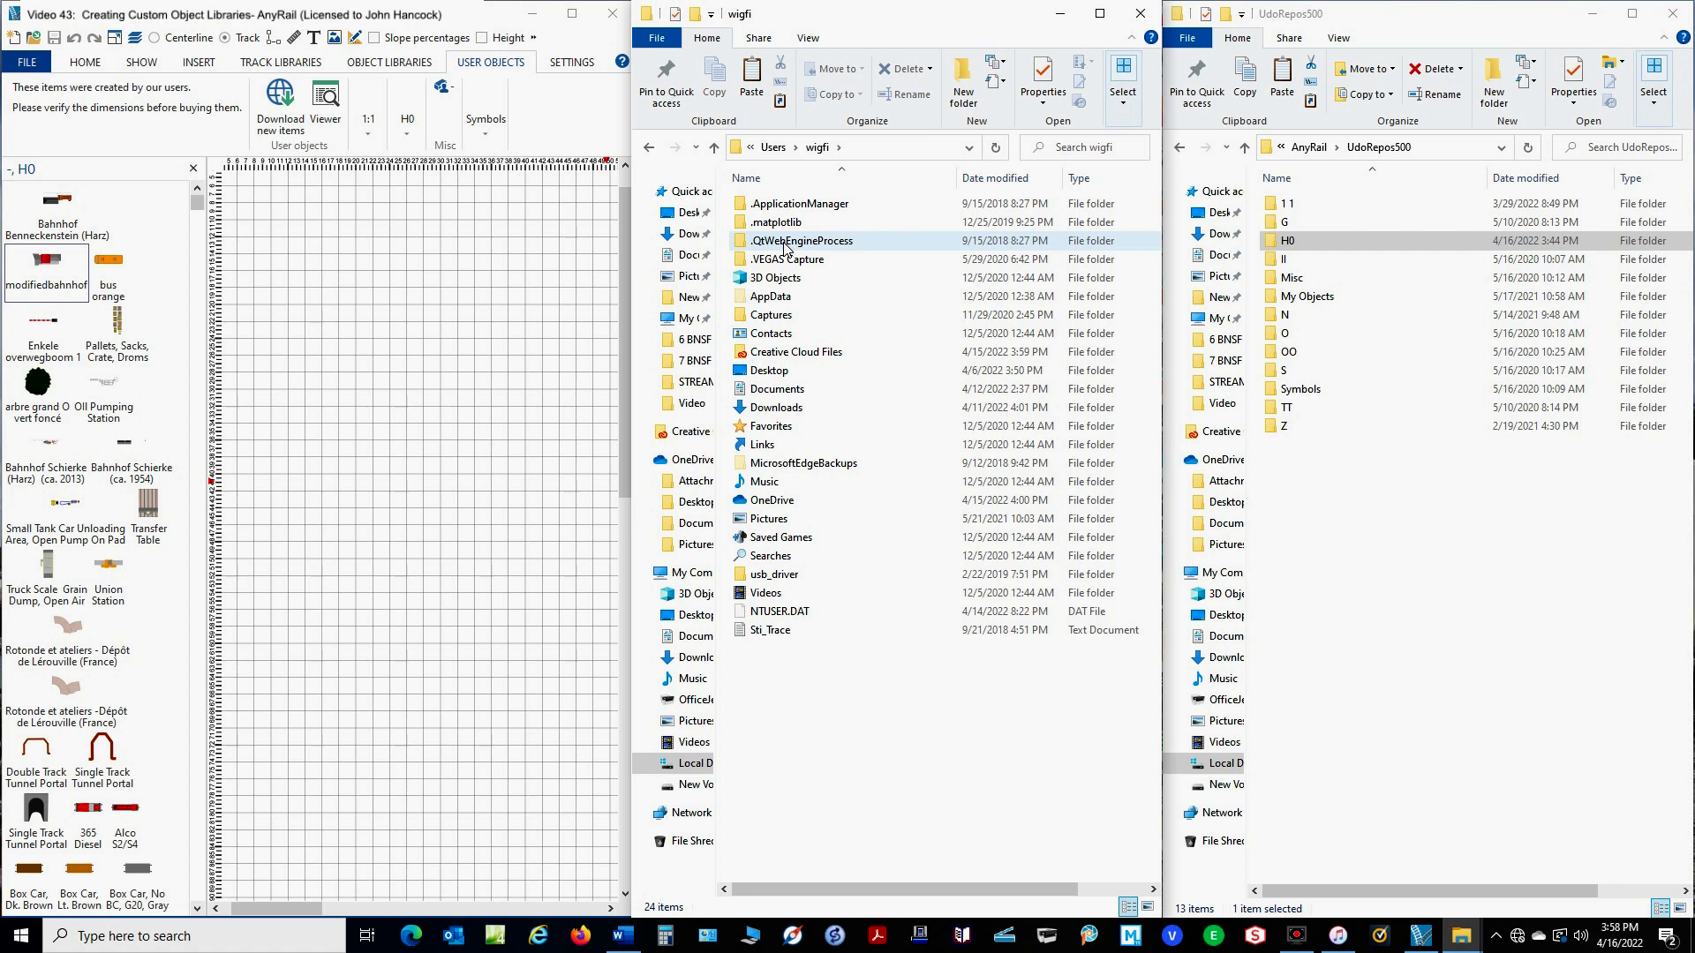
double_click(821, 298)
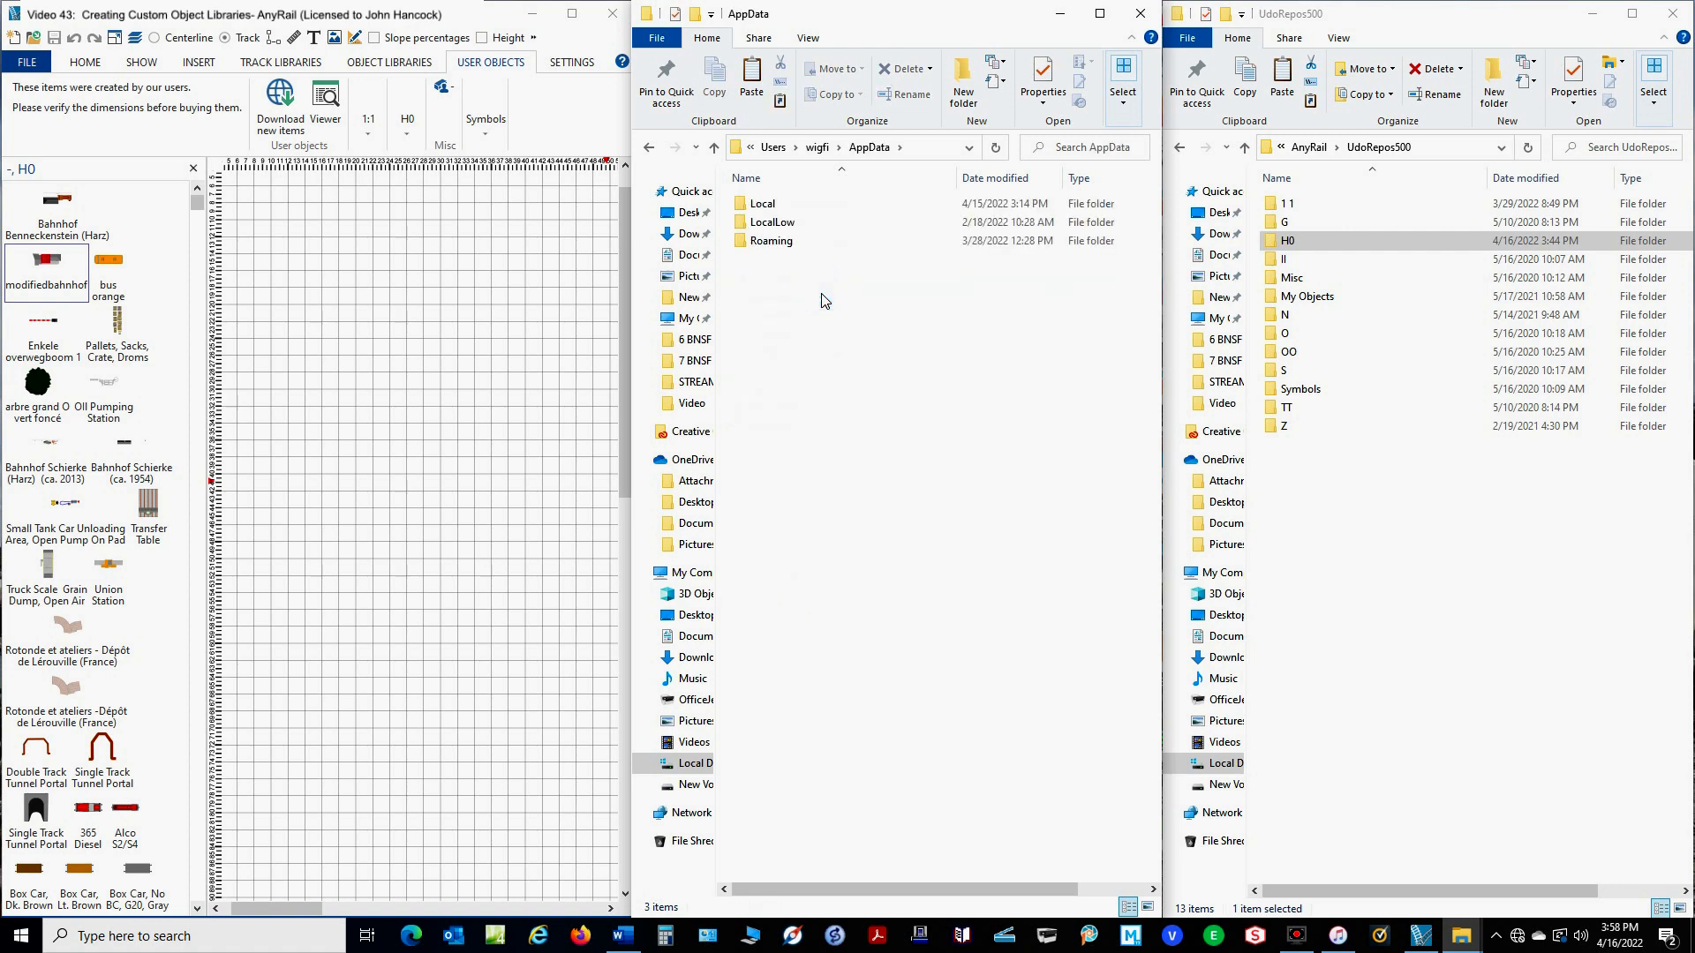
double_click(764, 205)
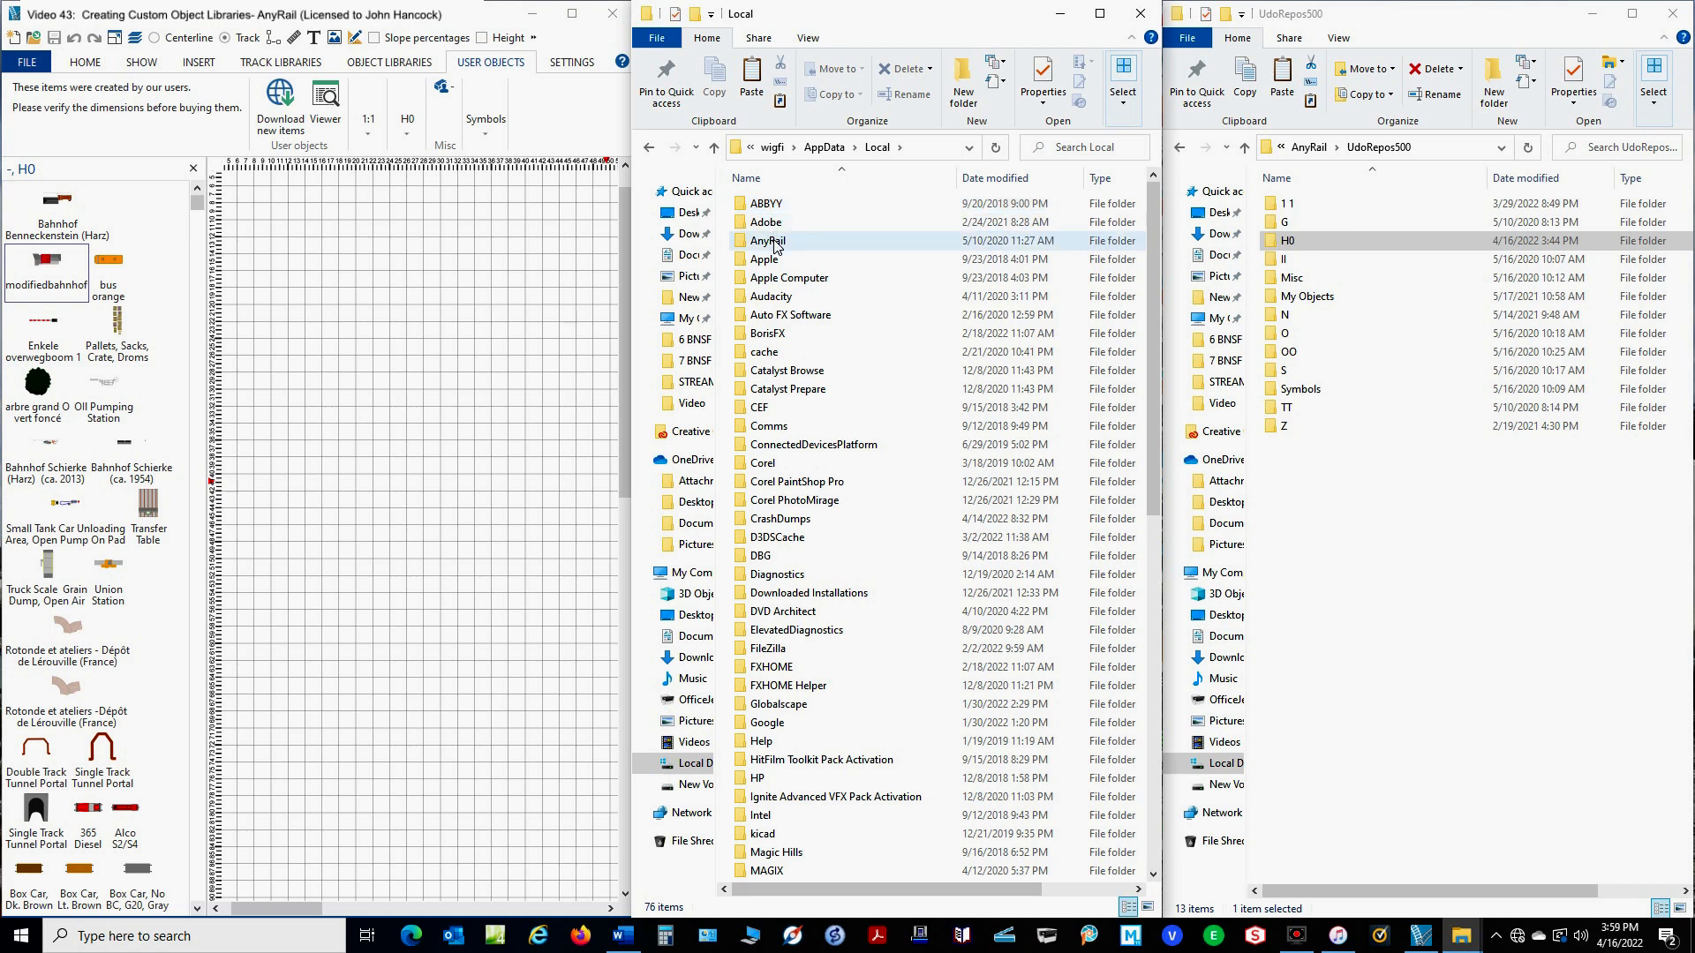
double_click(767, 242)
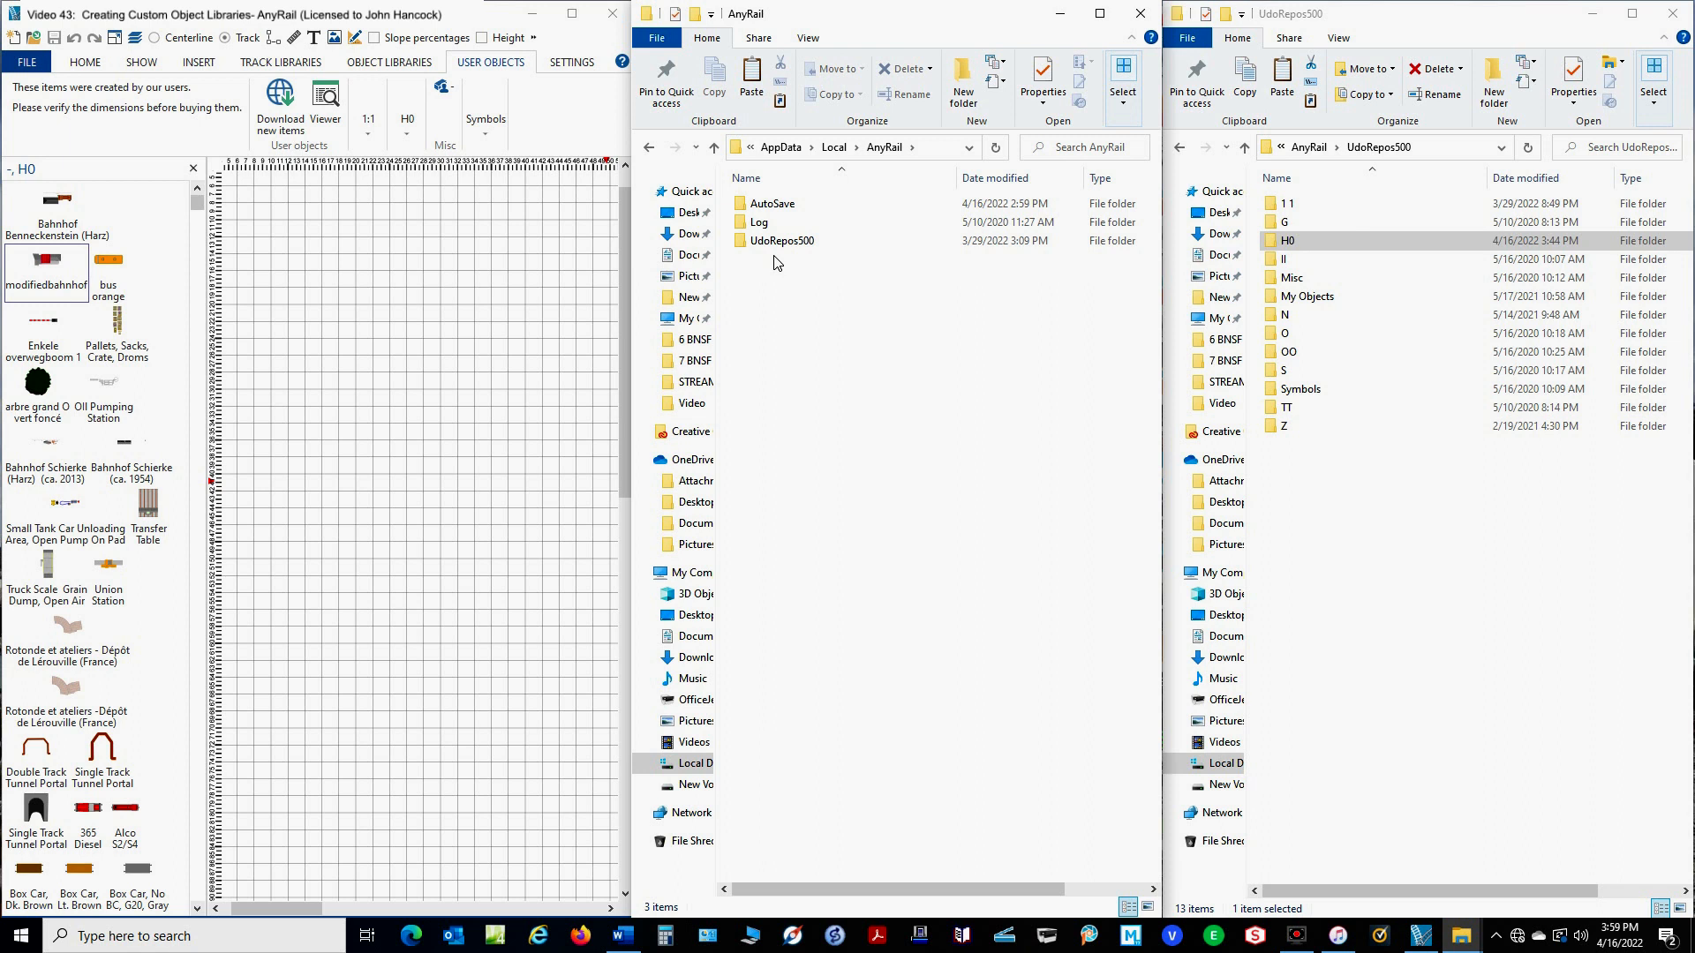
After checking the AutoSave folder, go back to the AnyRail folder and open the H0 folder inside UdoRepos500.
double_click(771, 203)
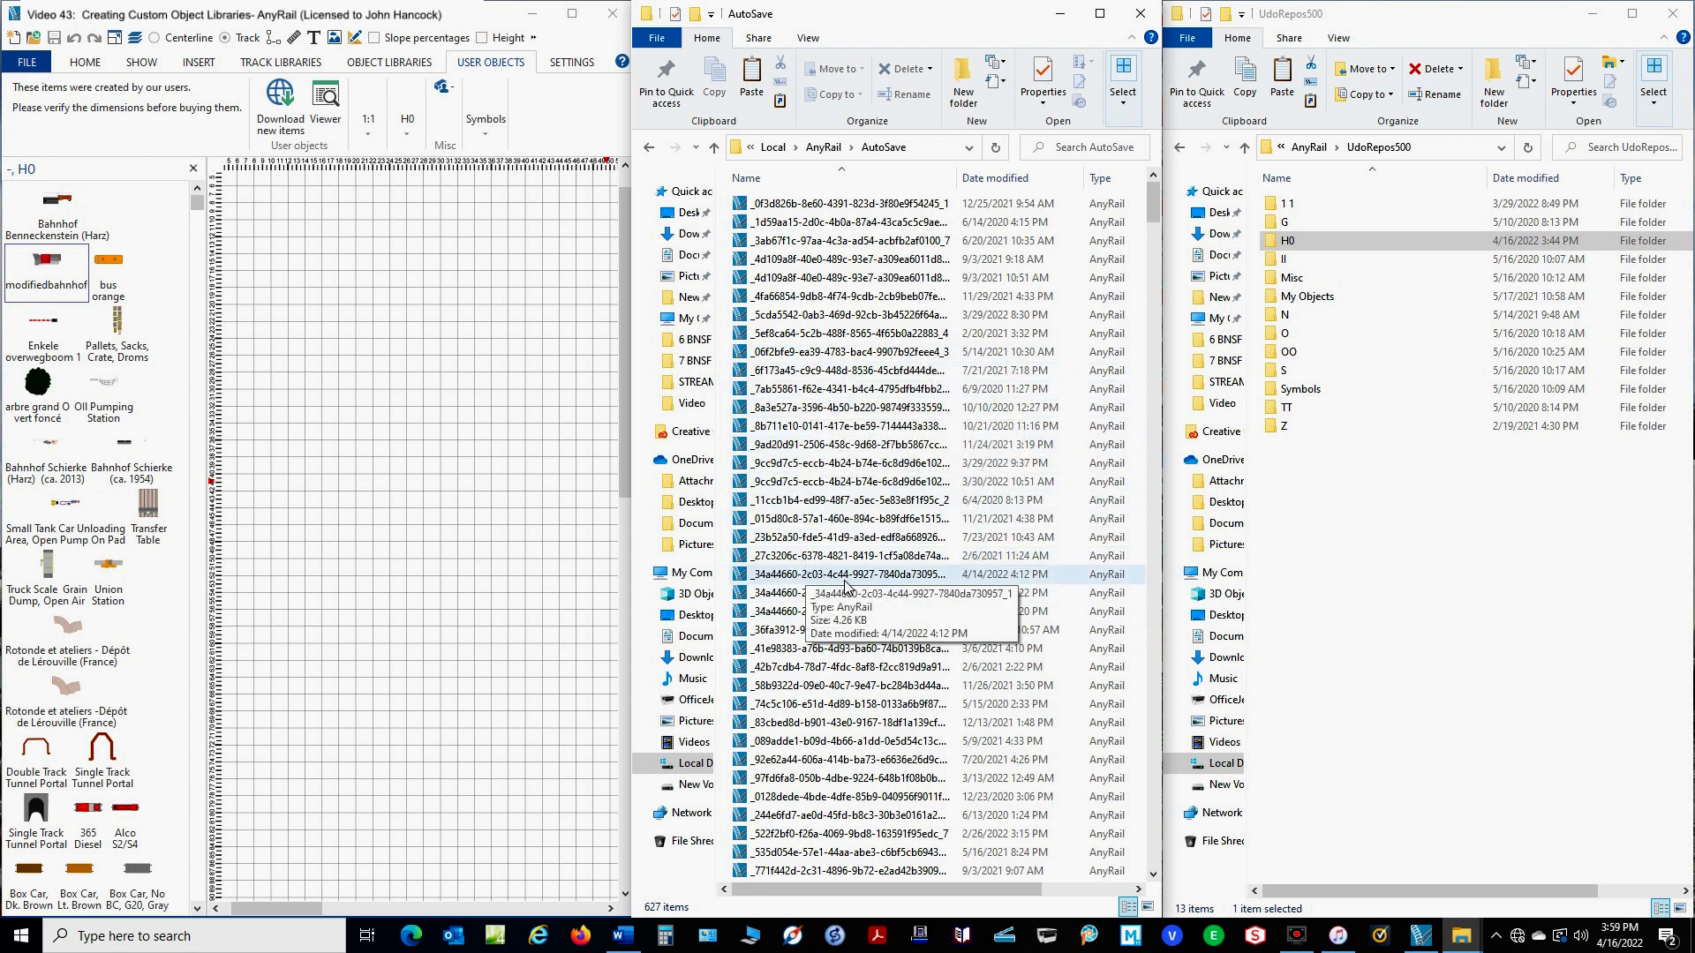
left_click(828, 150)
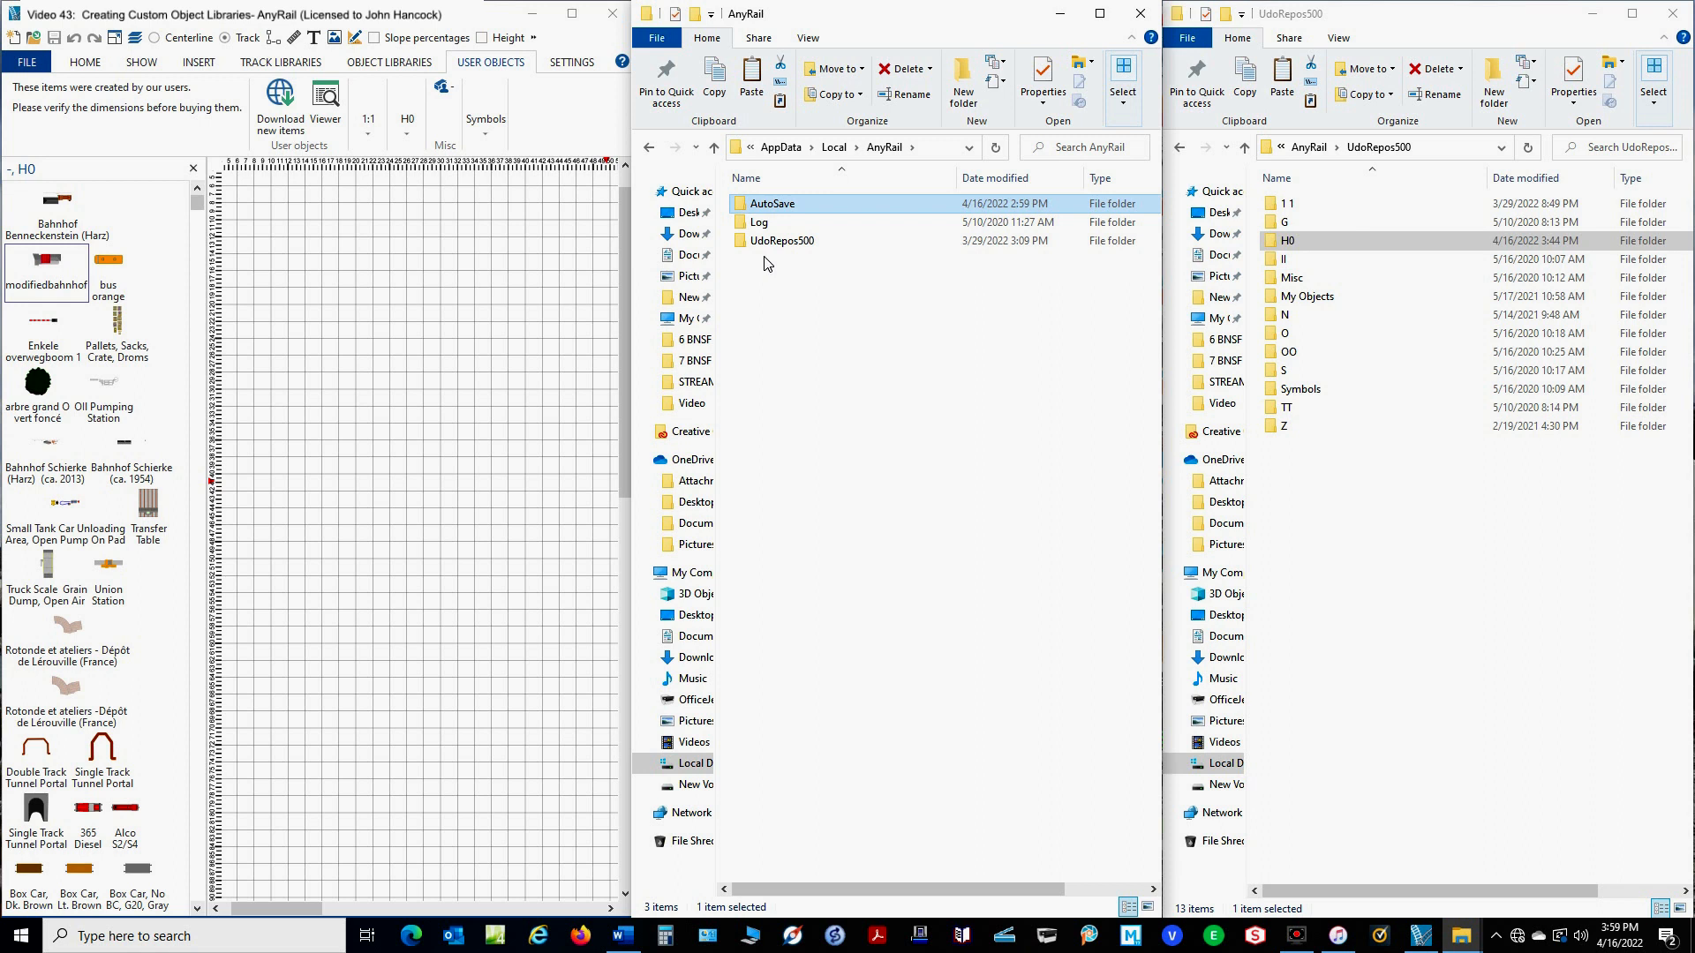
double_click(772, 242)
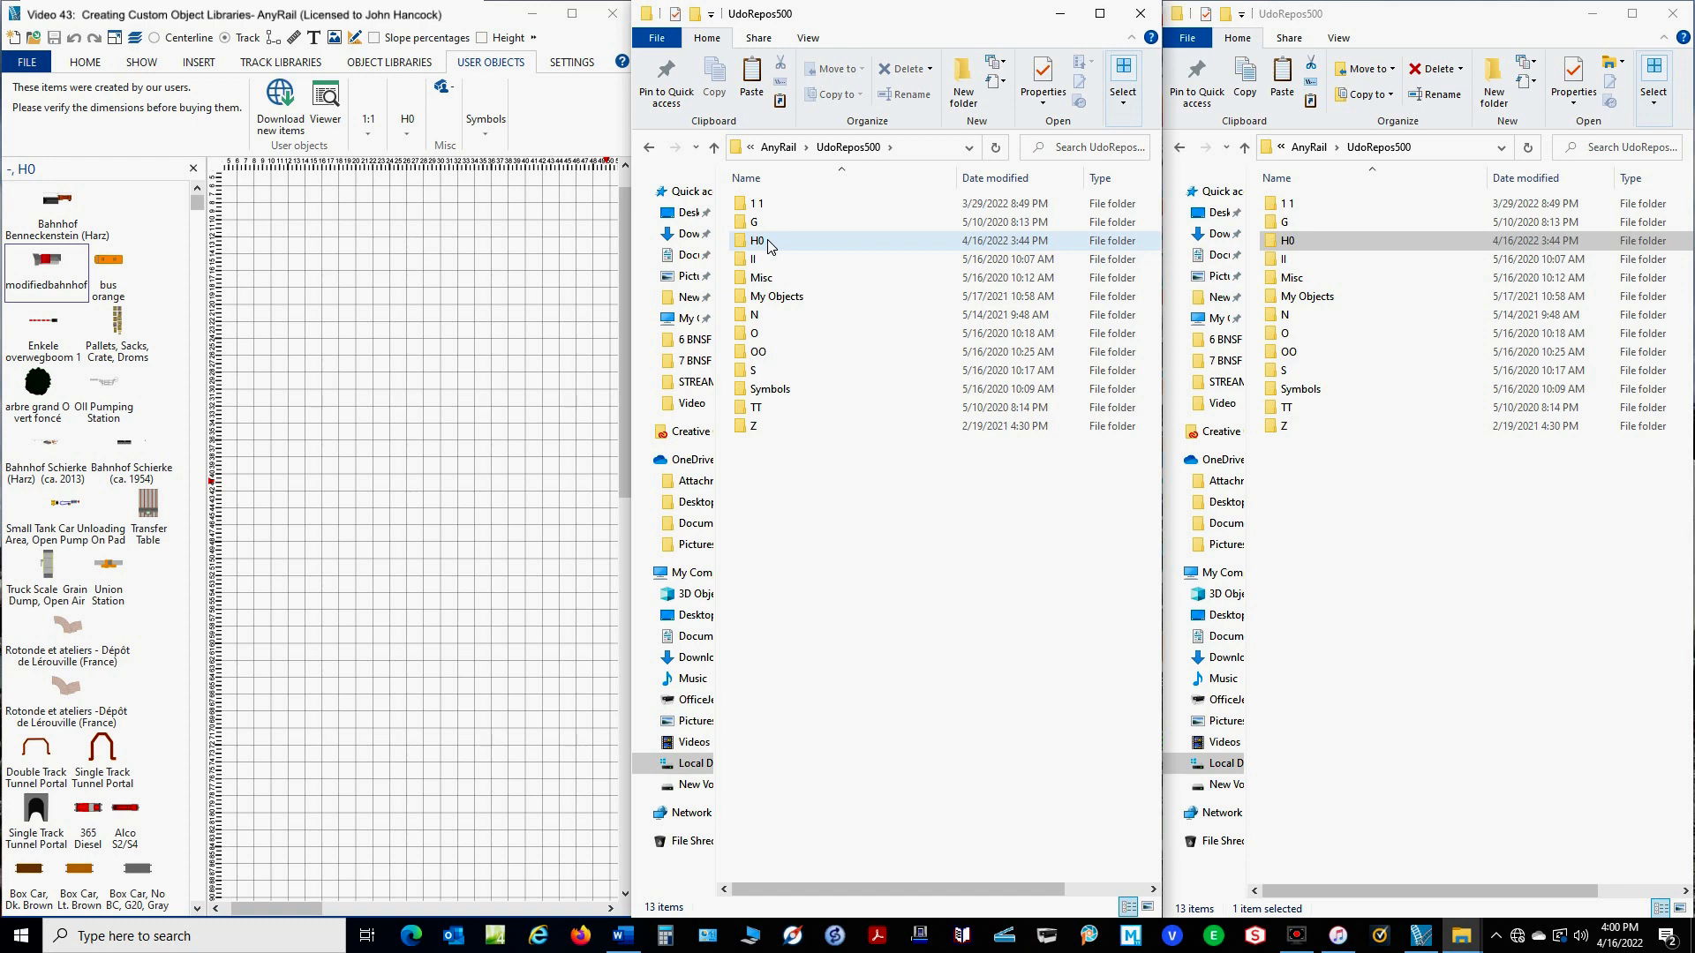
double_click(768, 246)
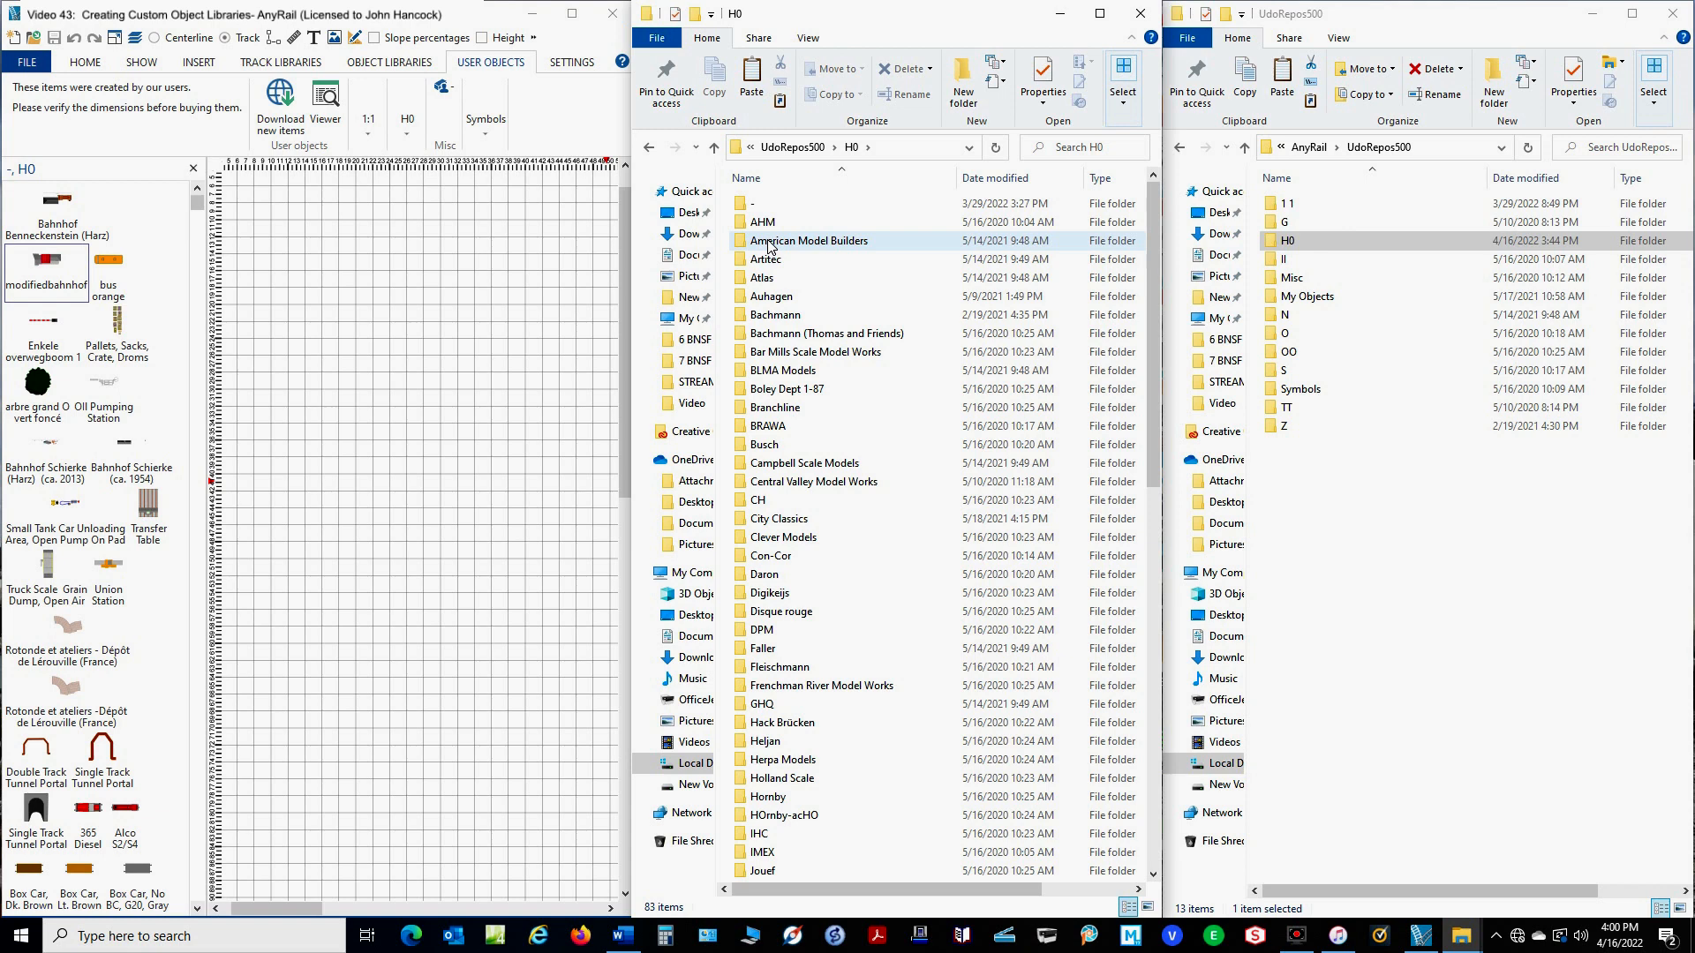
Open the H0 folder in the second File Explorer window and look through its manufacturer folders down to Woodland Scenics.
left_click(1324, 246)
double_click(1324, 245)
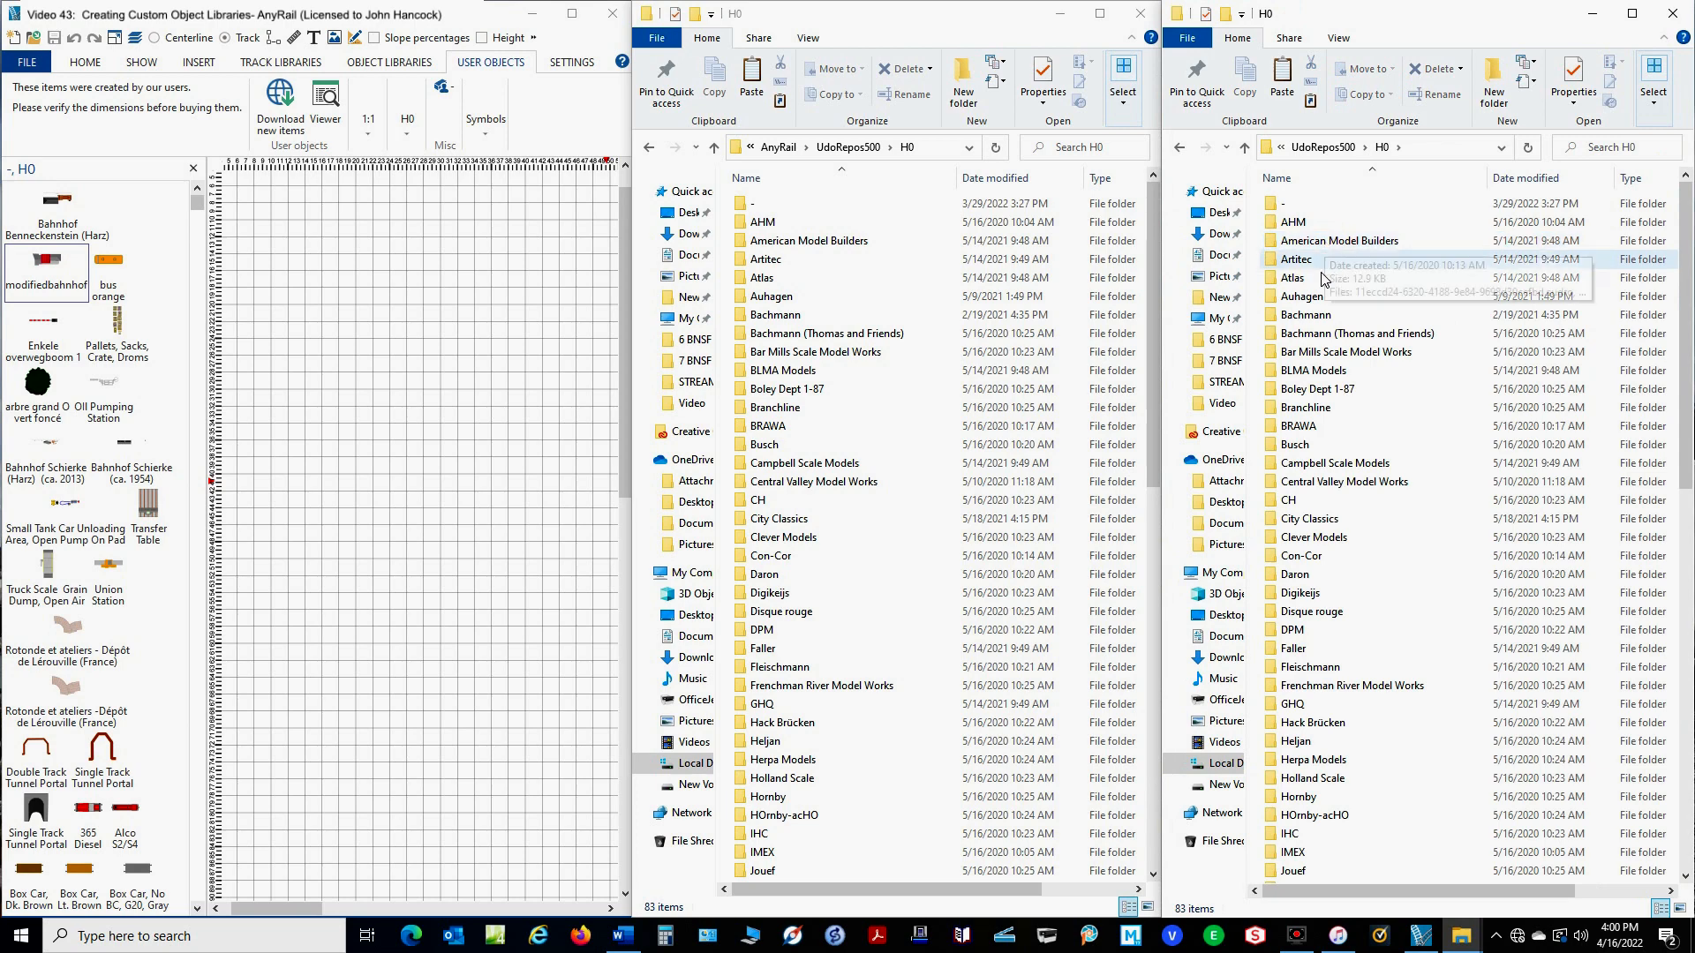
scroll(1351, 495, "down", 12)
scroll(1355, 496, "down", 3)
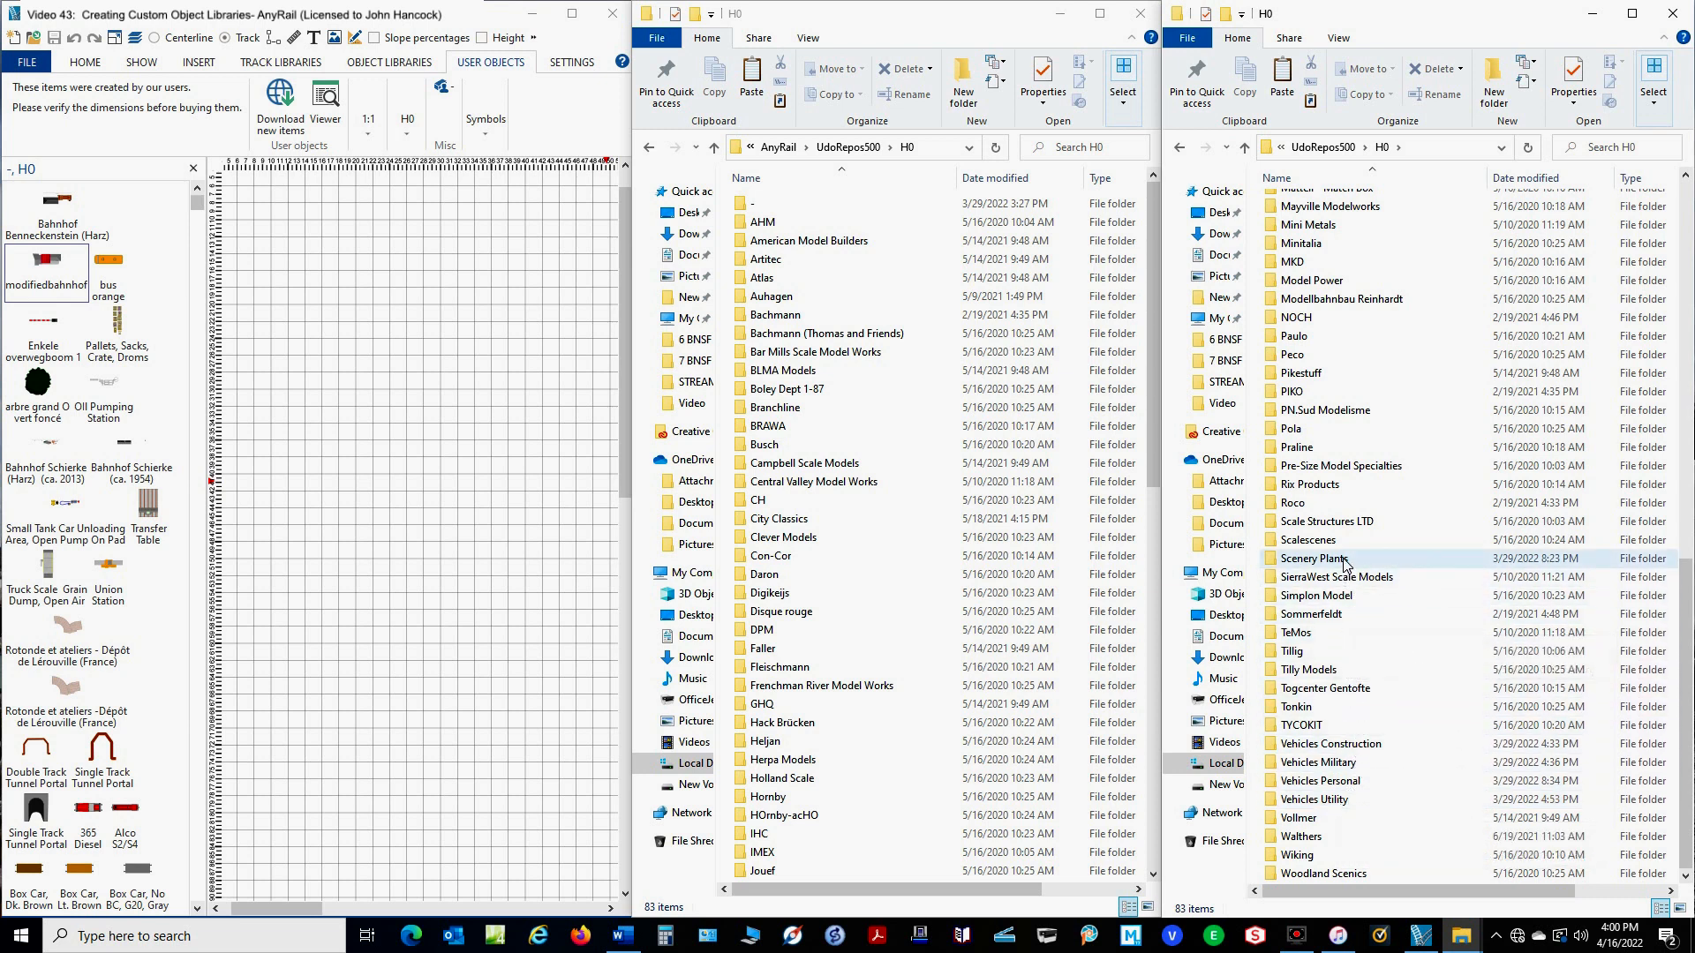
mouse_move(1350, 562)
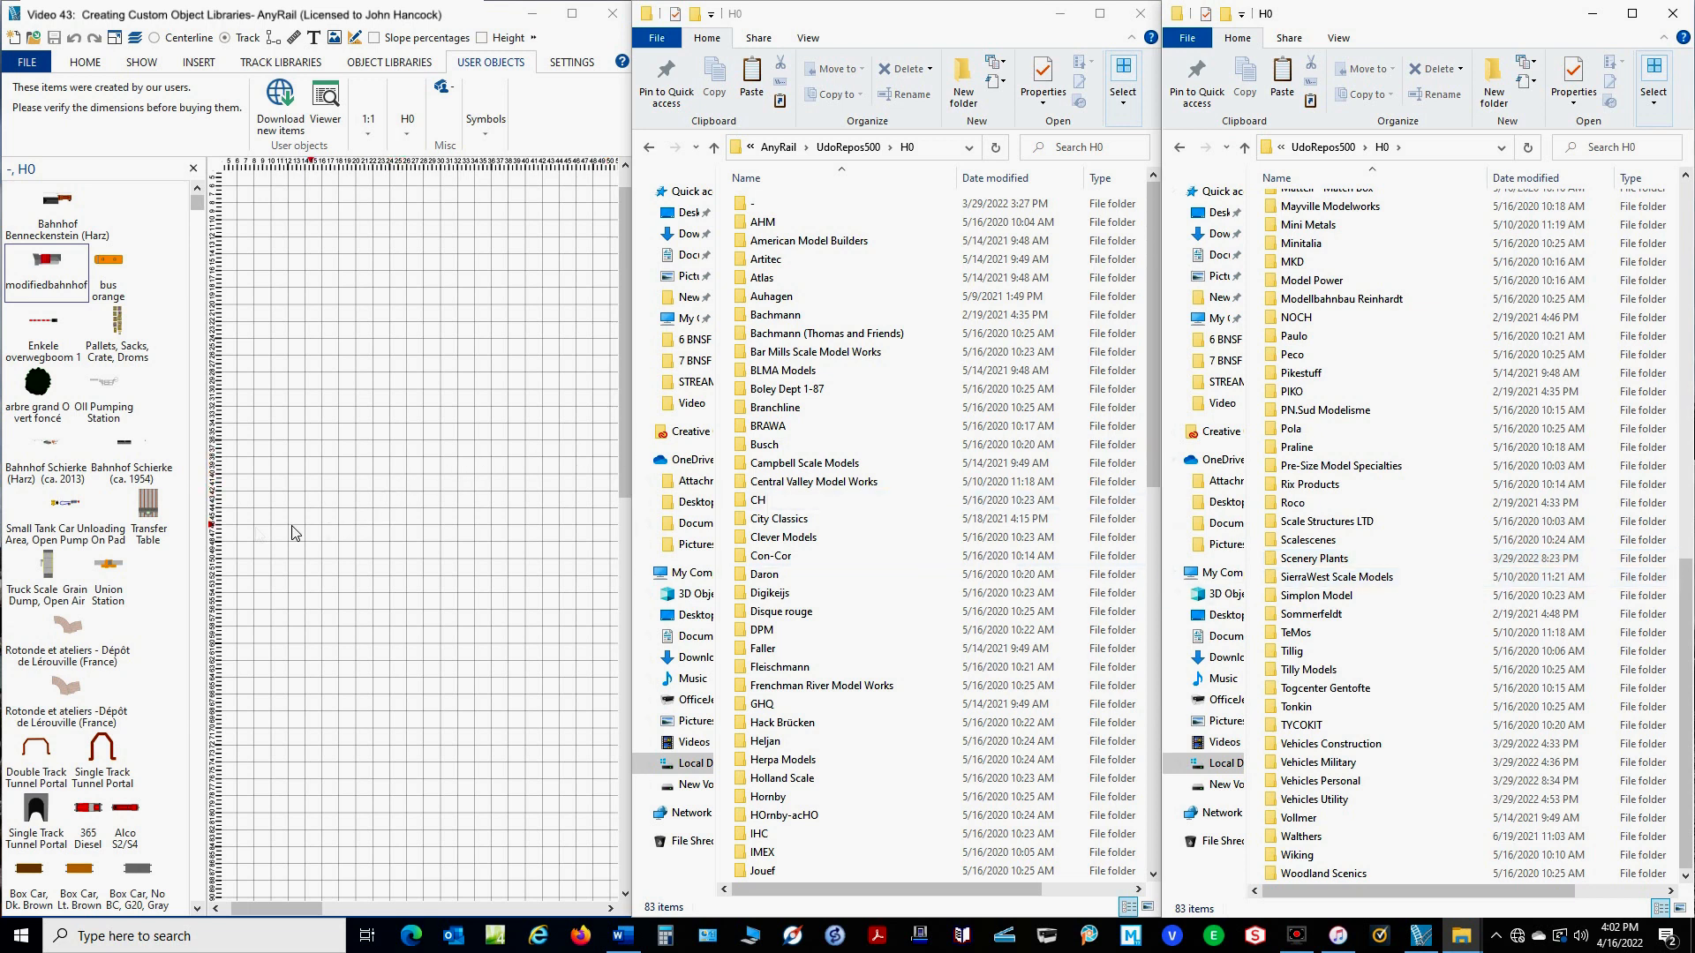
Look through the locomotives and rail cars in the unnamed (-) H0 user object library in AnyRail.
scroll(122, 404, "down", 1)
scroll(122, 405, "down", 5)
scroll(97, 353, "up", 6)
scroll(133, 424, "down", 4)
scroll(130, 426, "down", 15)
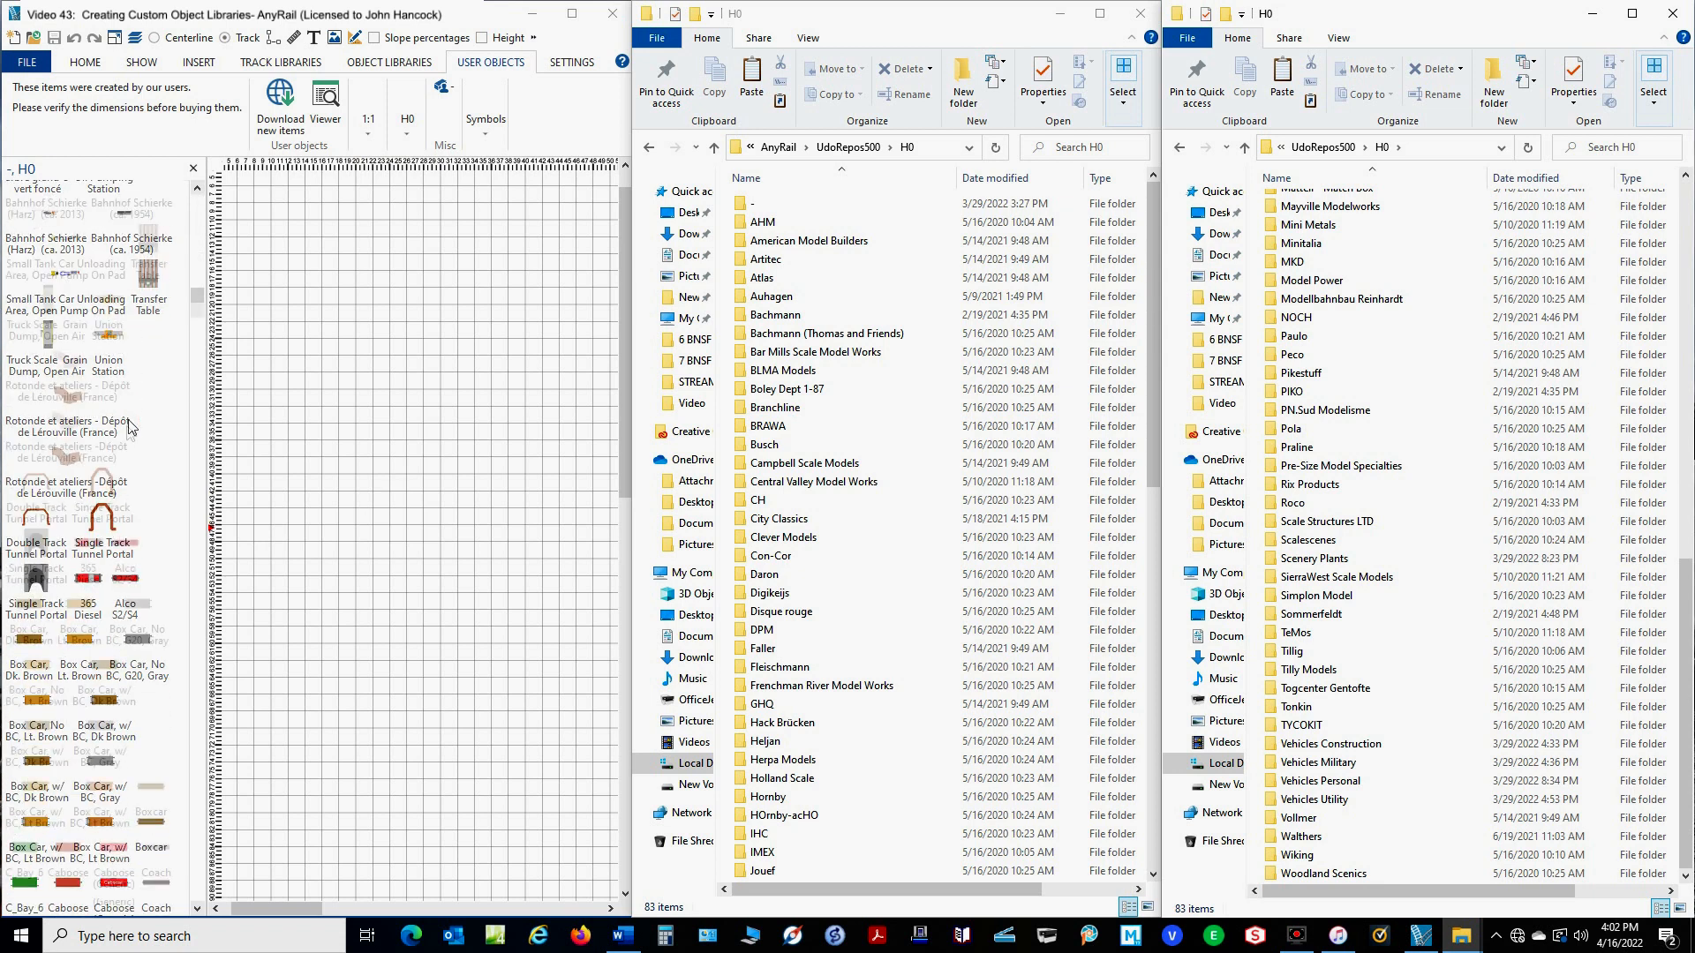
scroll(100, 598, "down", 4)
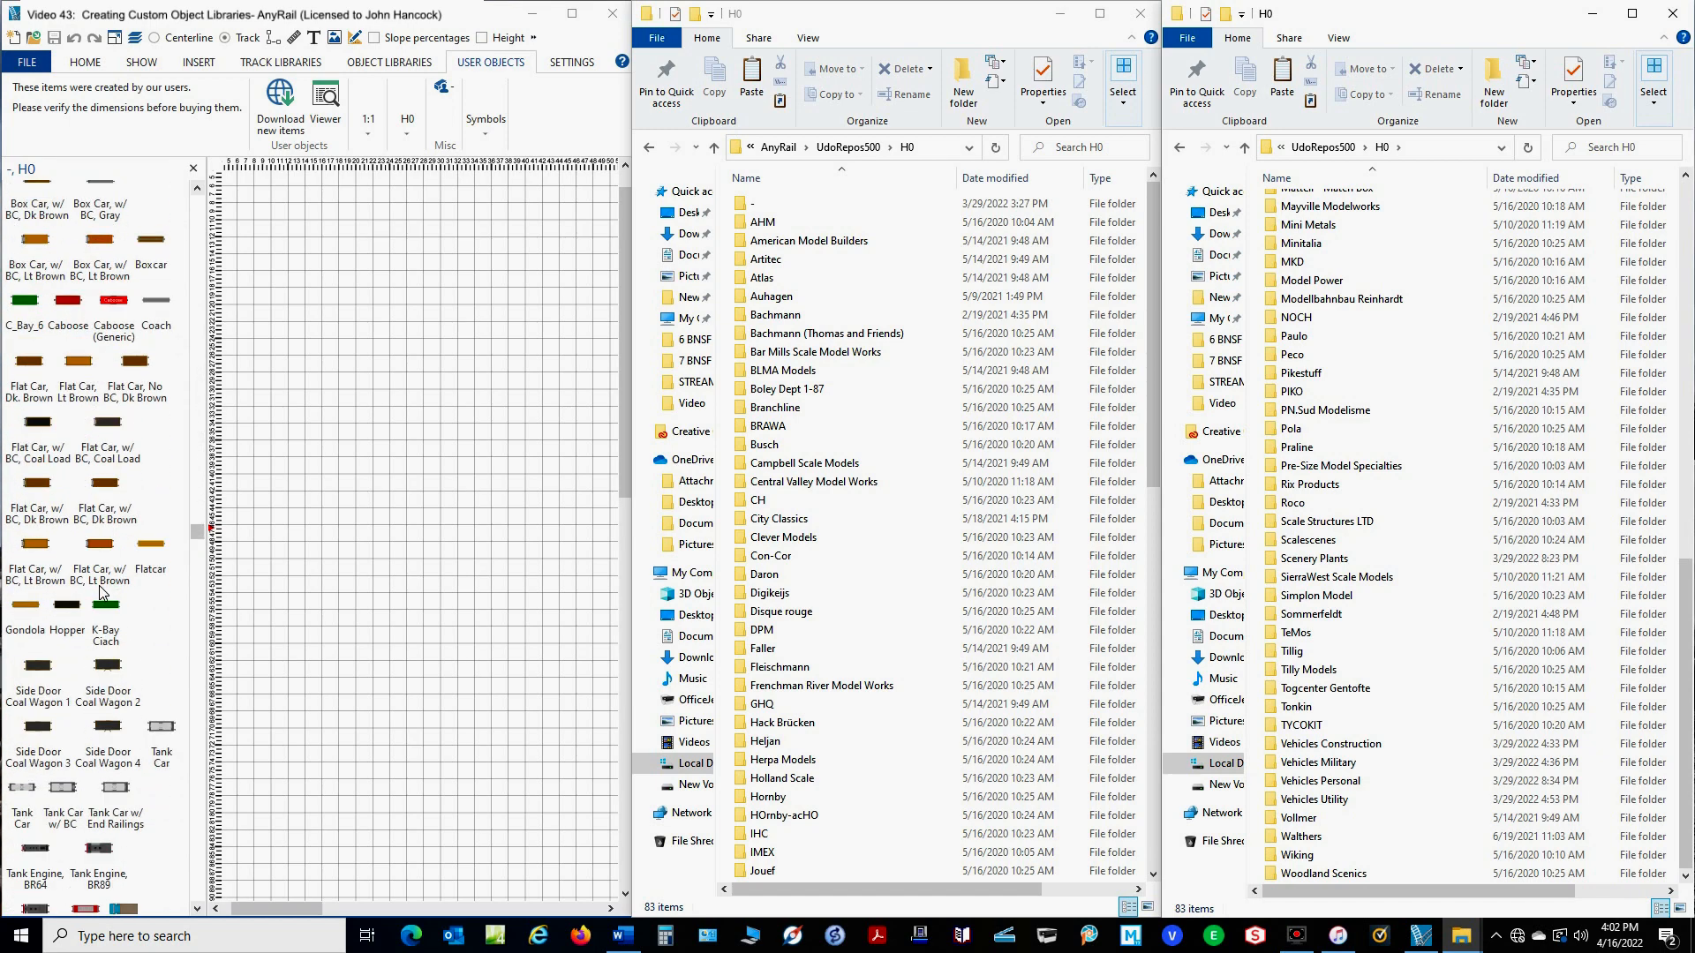
scroll(100, 591, "up", 8)
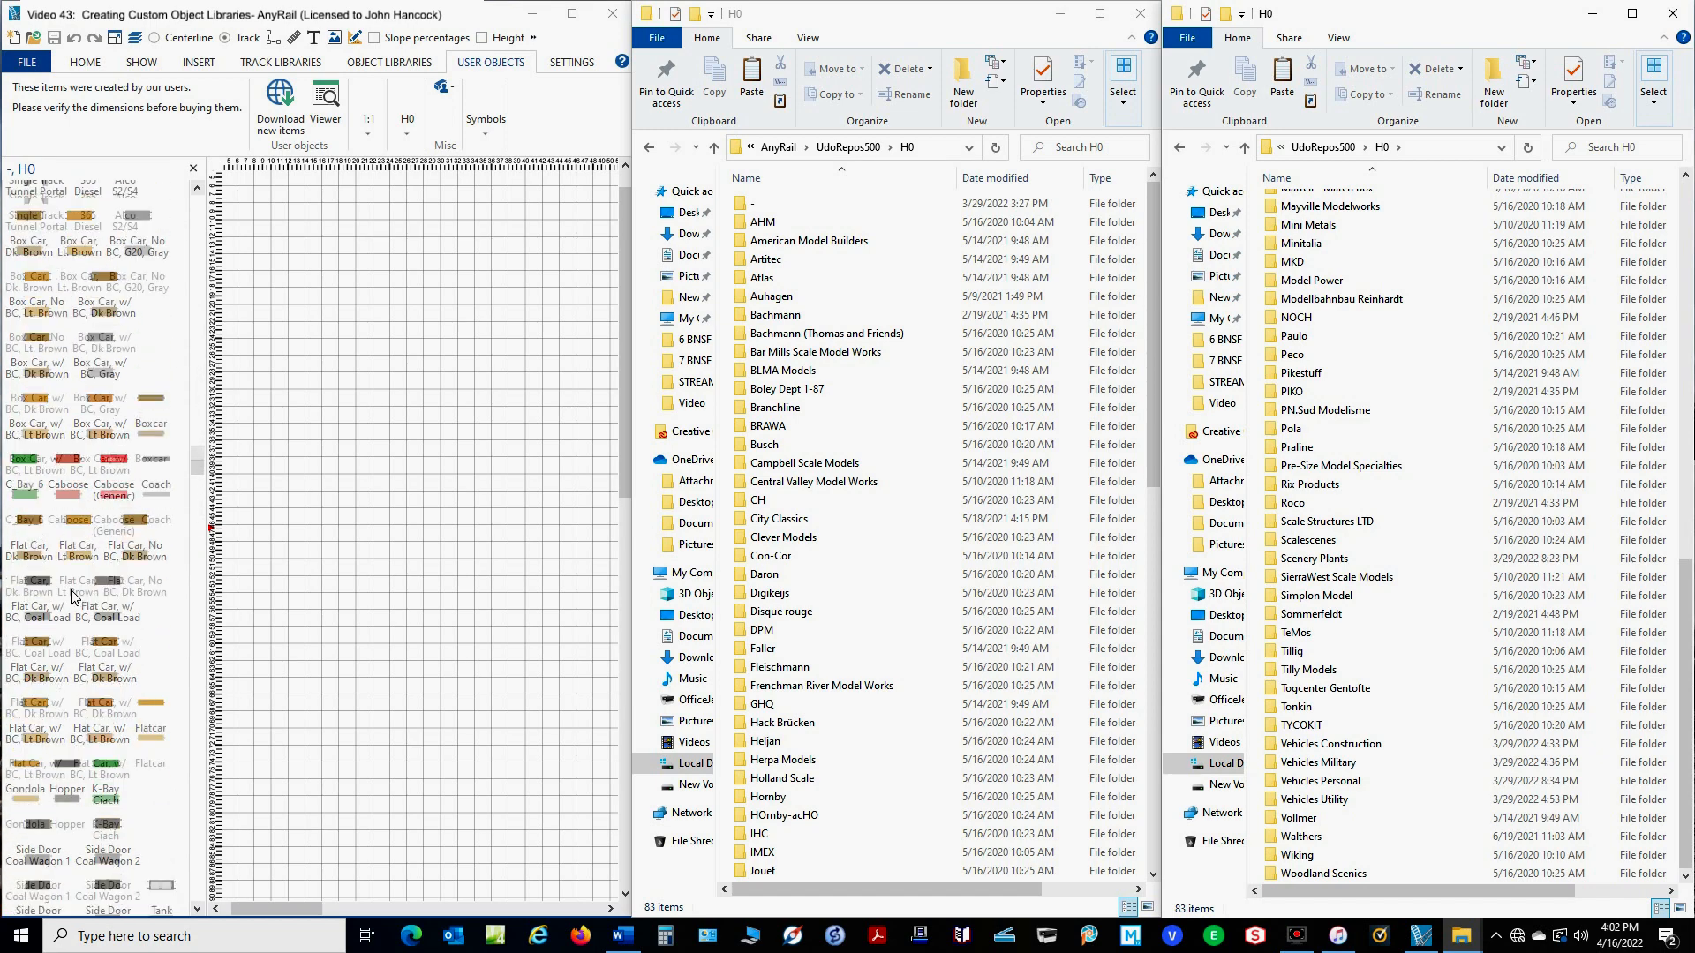
scroll(73, 602, "up", 2)
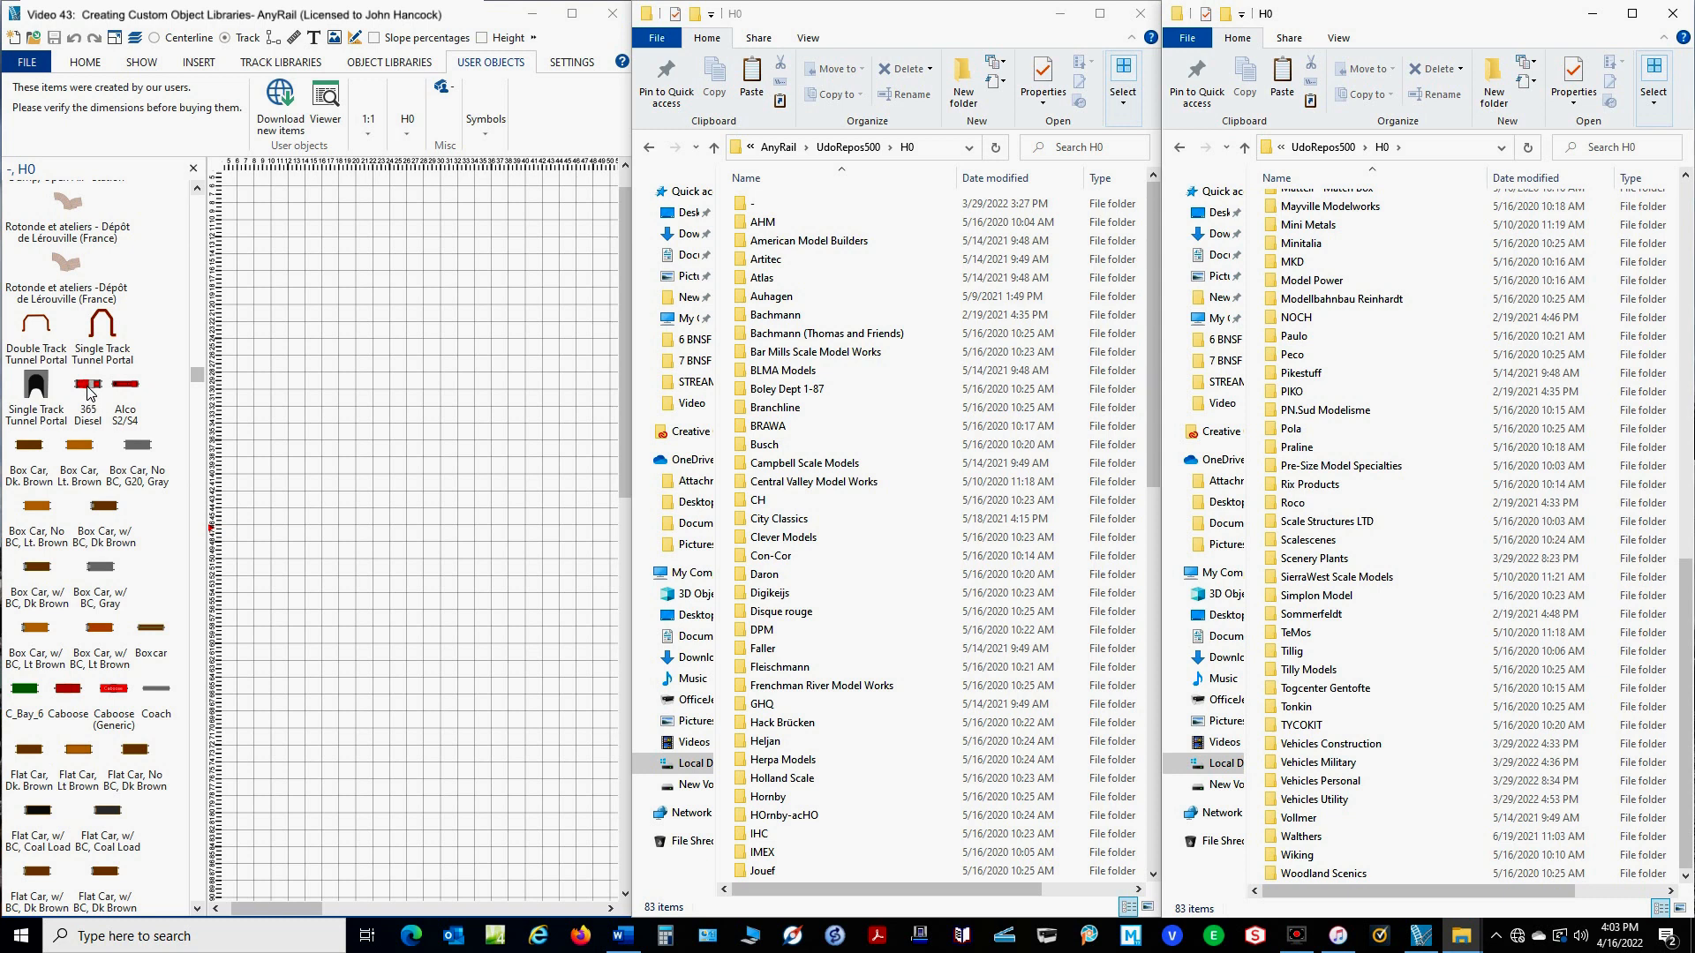
Place a 365 Diesel on the layout and open the object for modification as separate elements.
left_click_drag(88, 388, 344, 420)
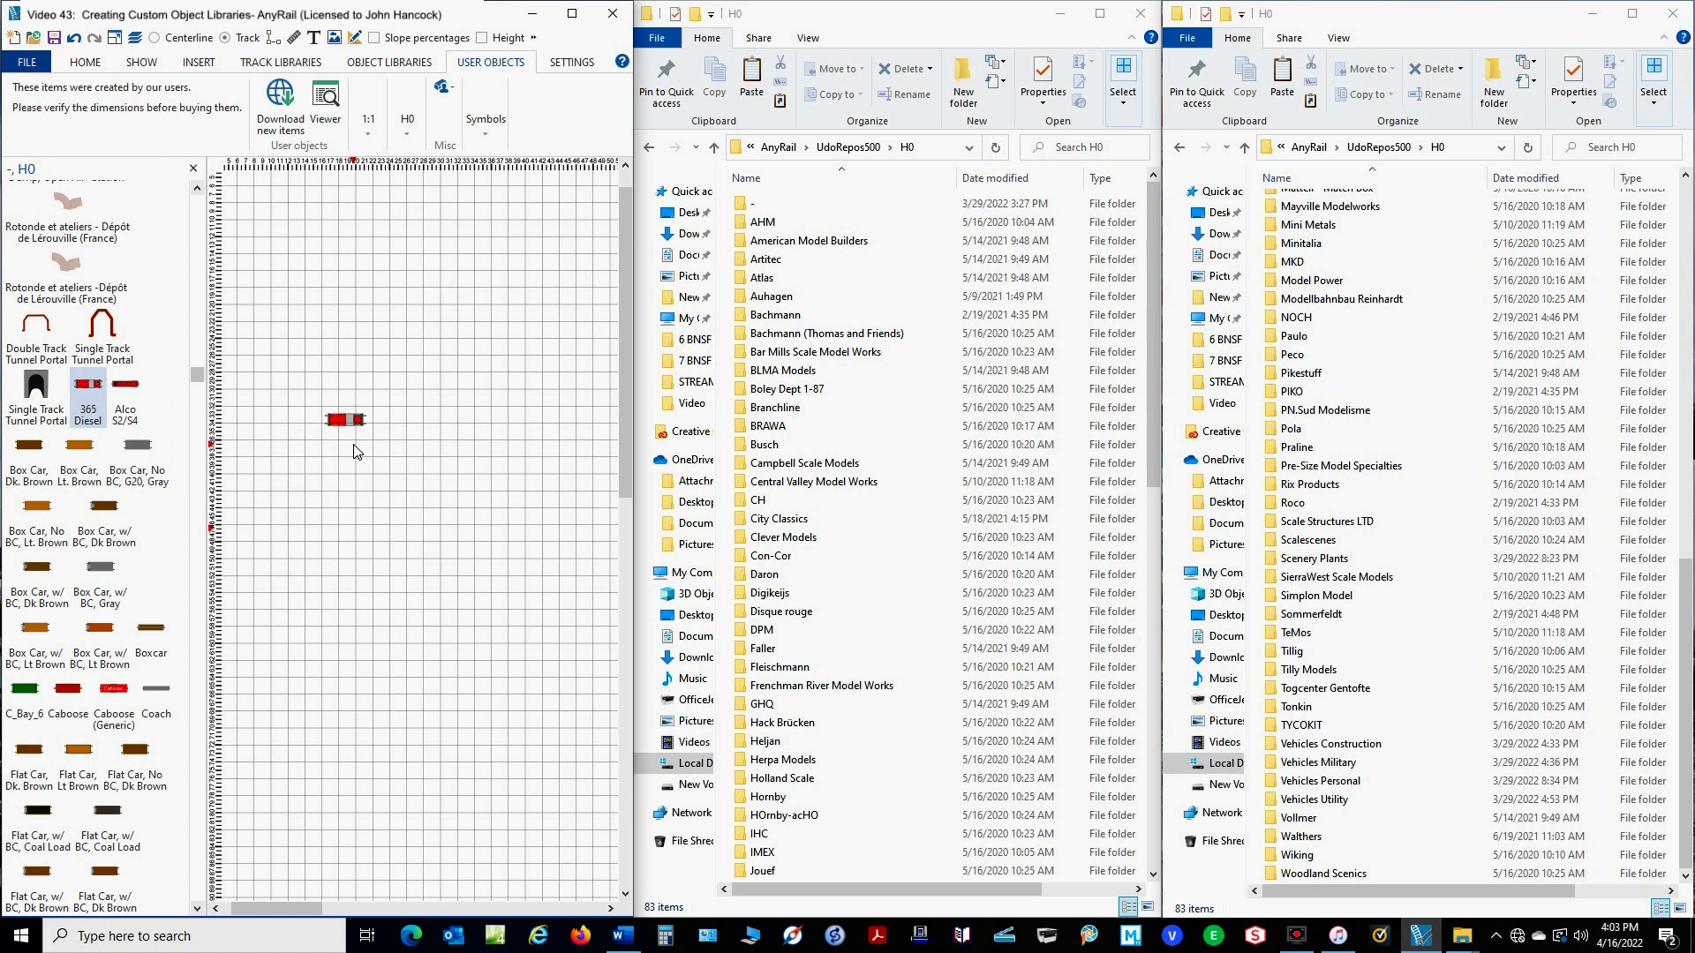
left_click_drag(296, 390, 401, 462)
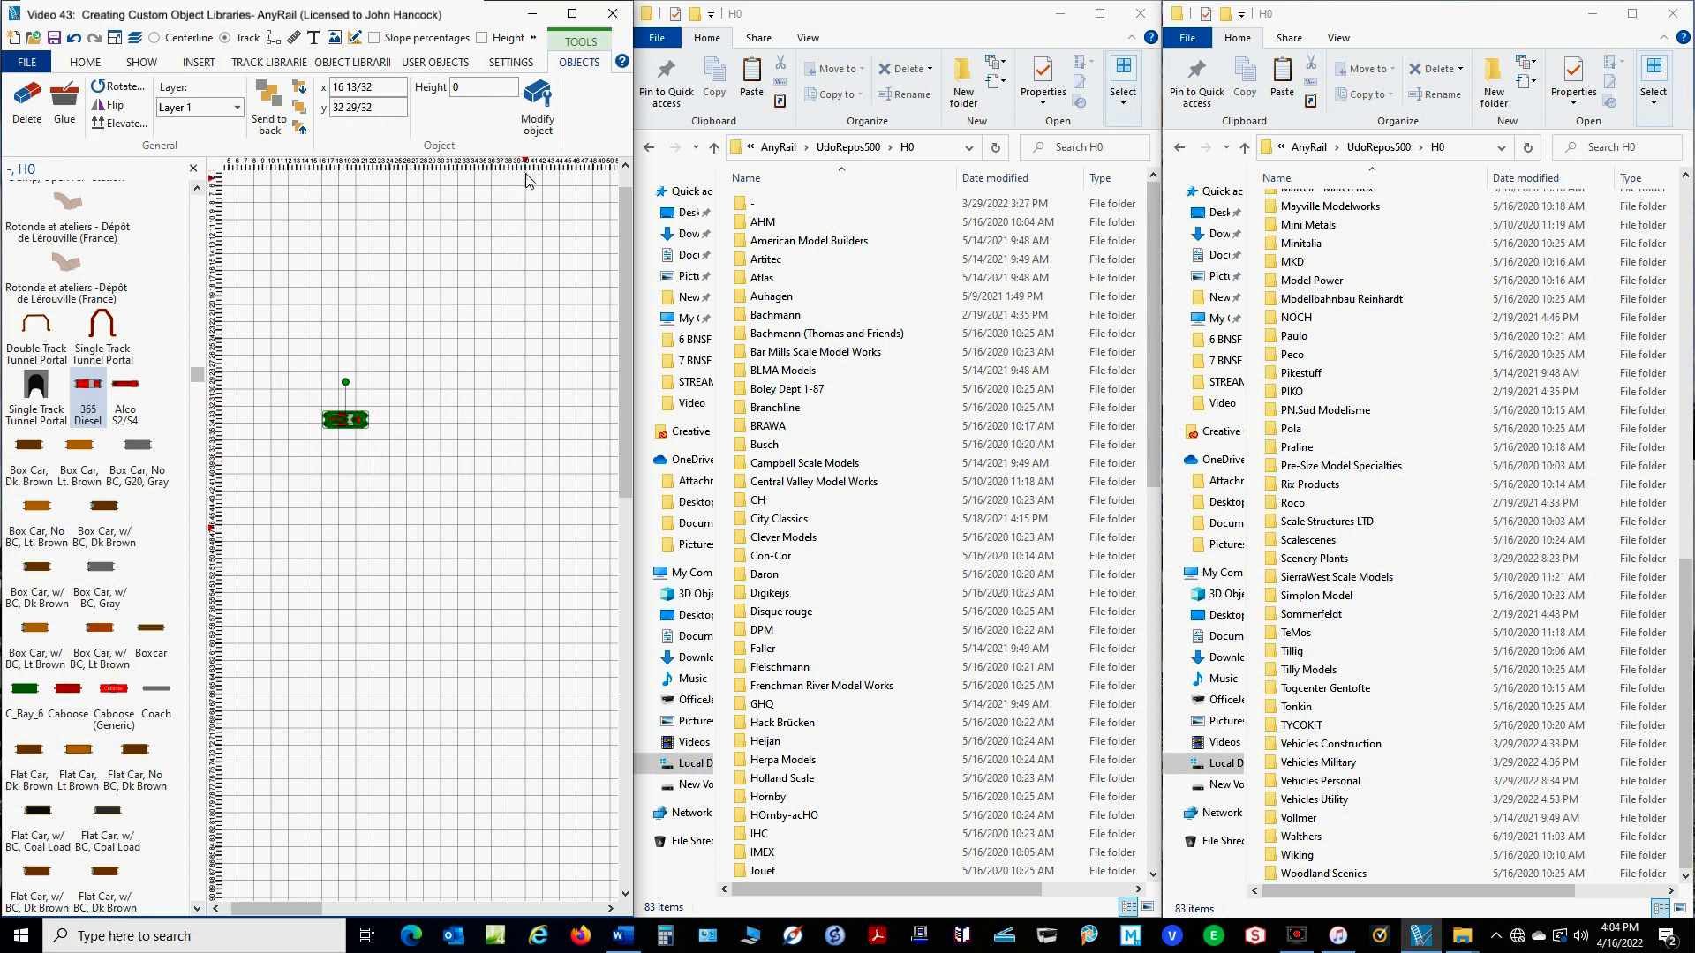
left_click(541, 106)
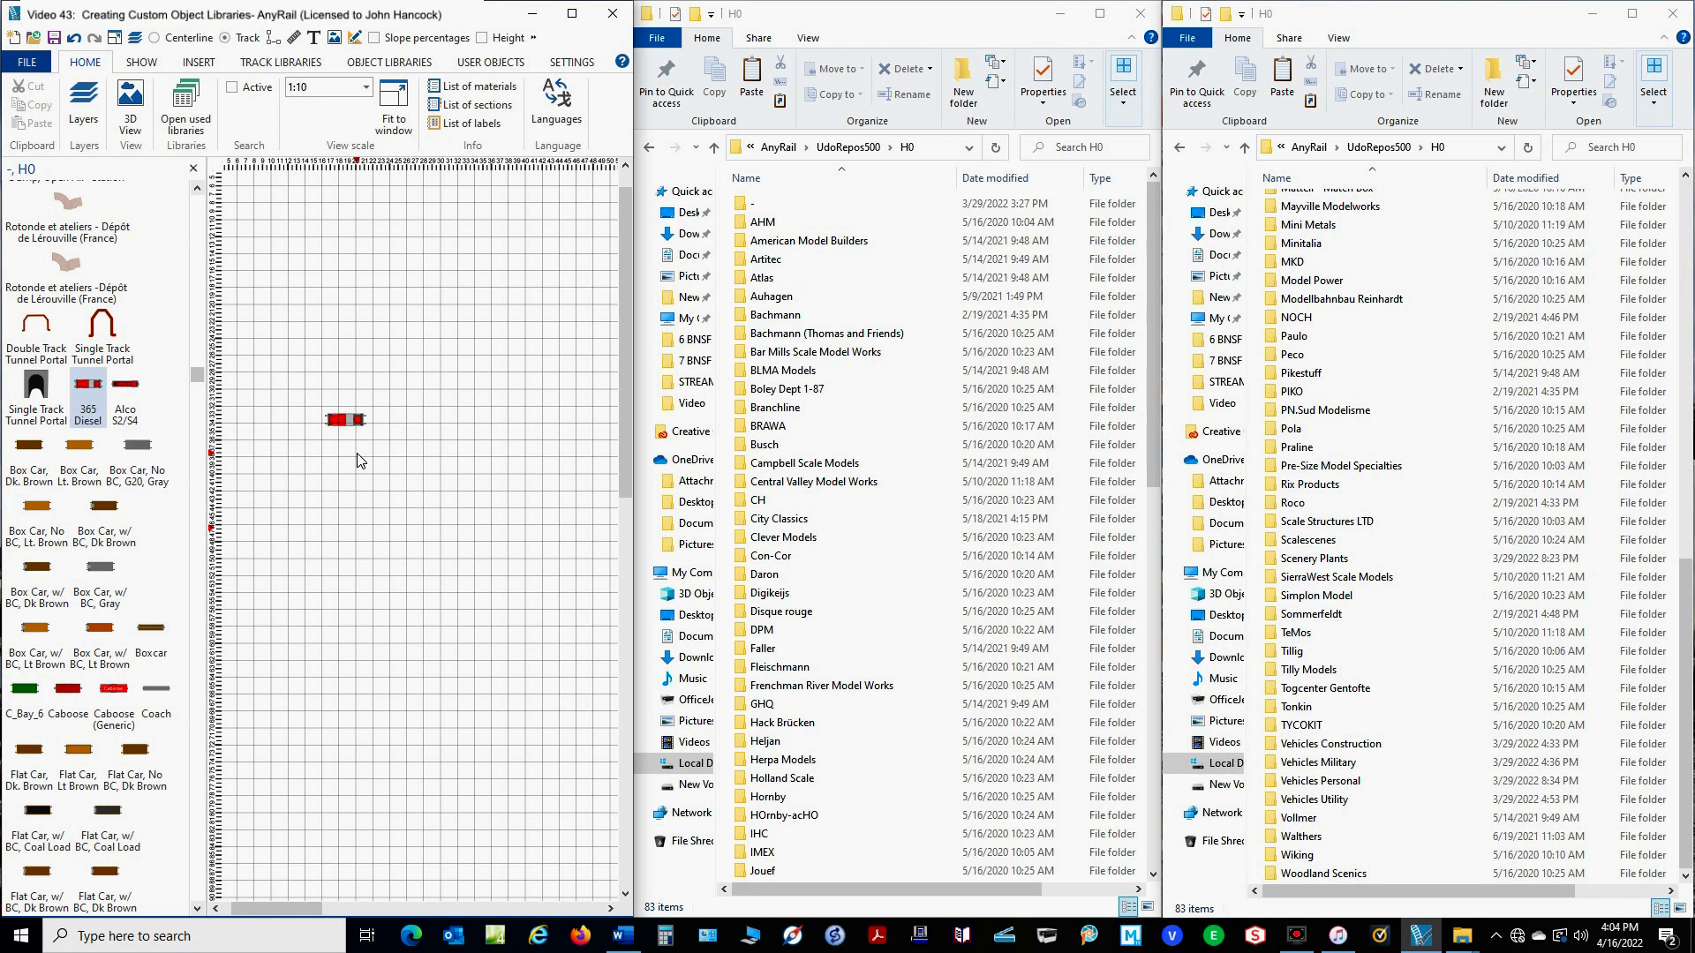
Select all elements of the diesel and start saving them as an object with category Train and scale H0.
left_click_drag(279, 375, 420, 480)
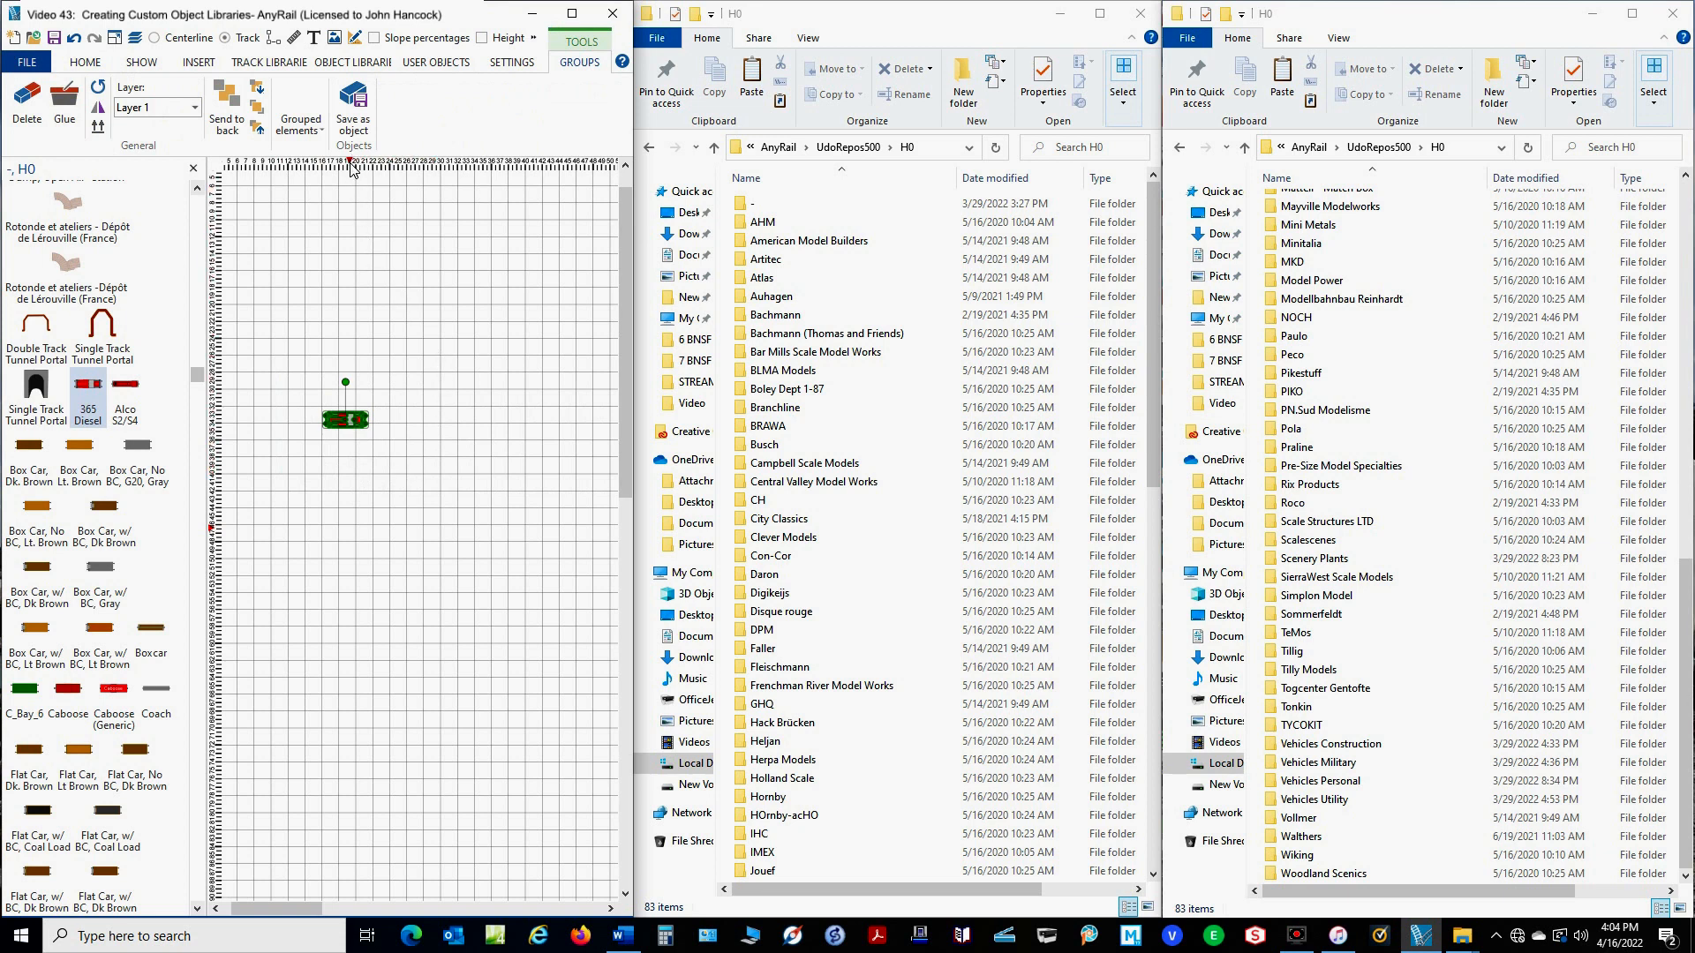
left_click(359, 109)
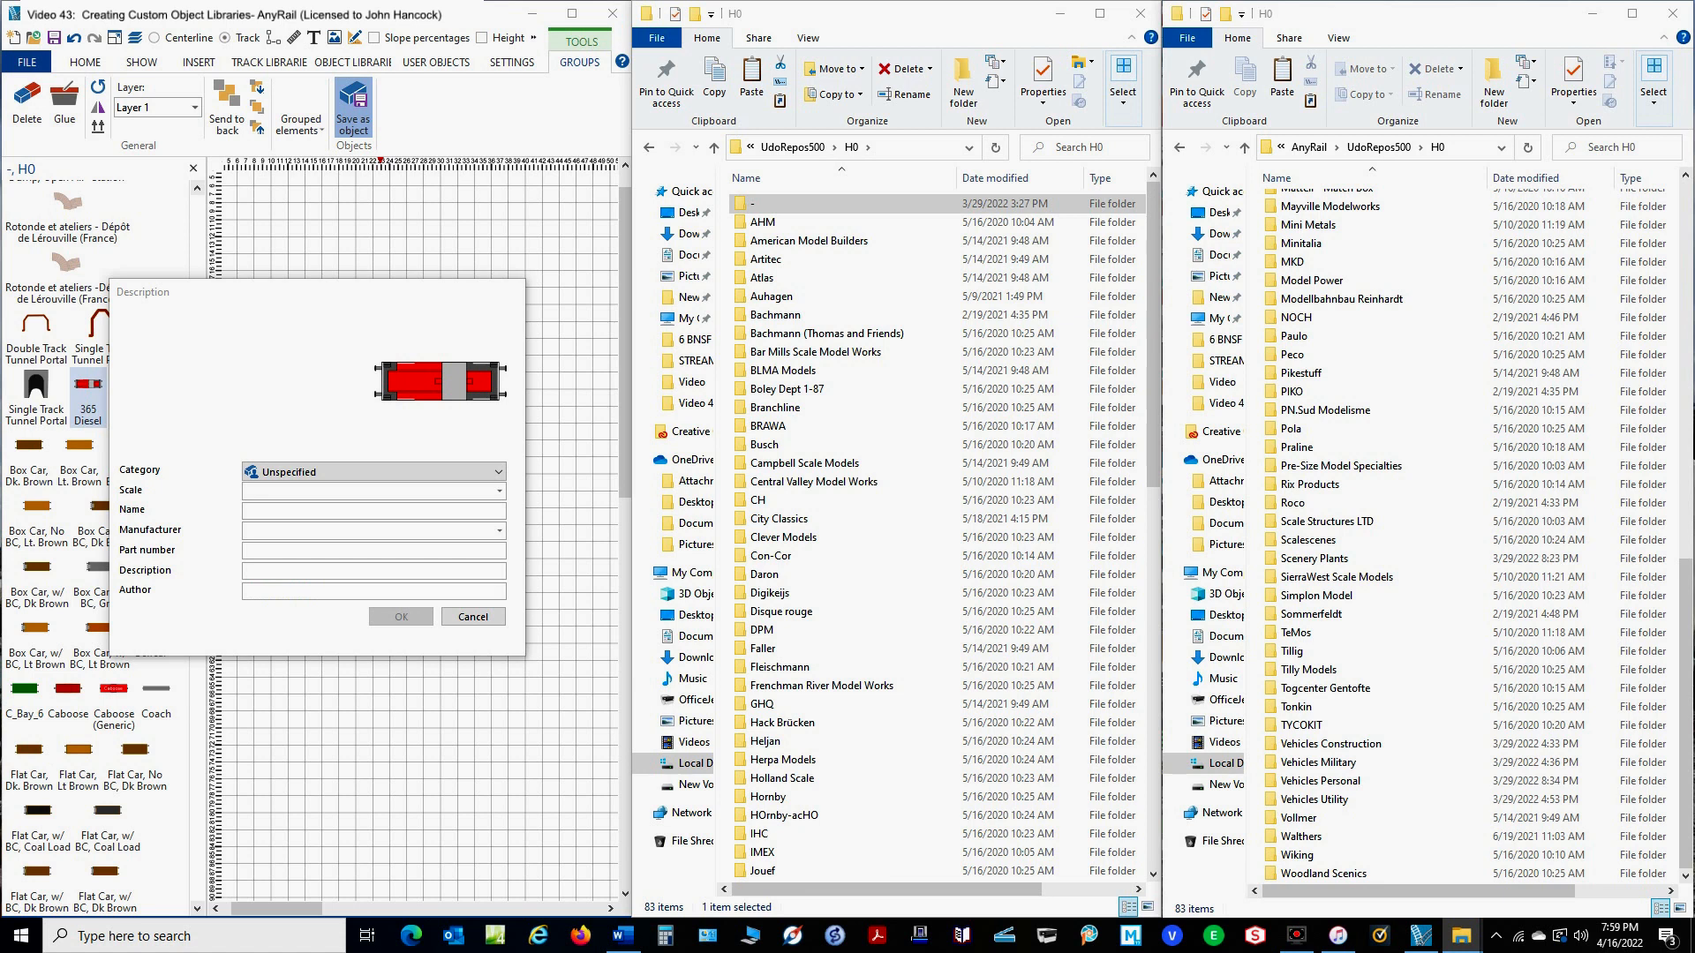
left_click(498, 477)
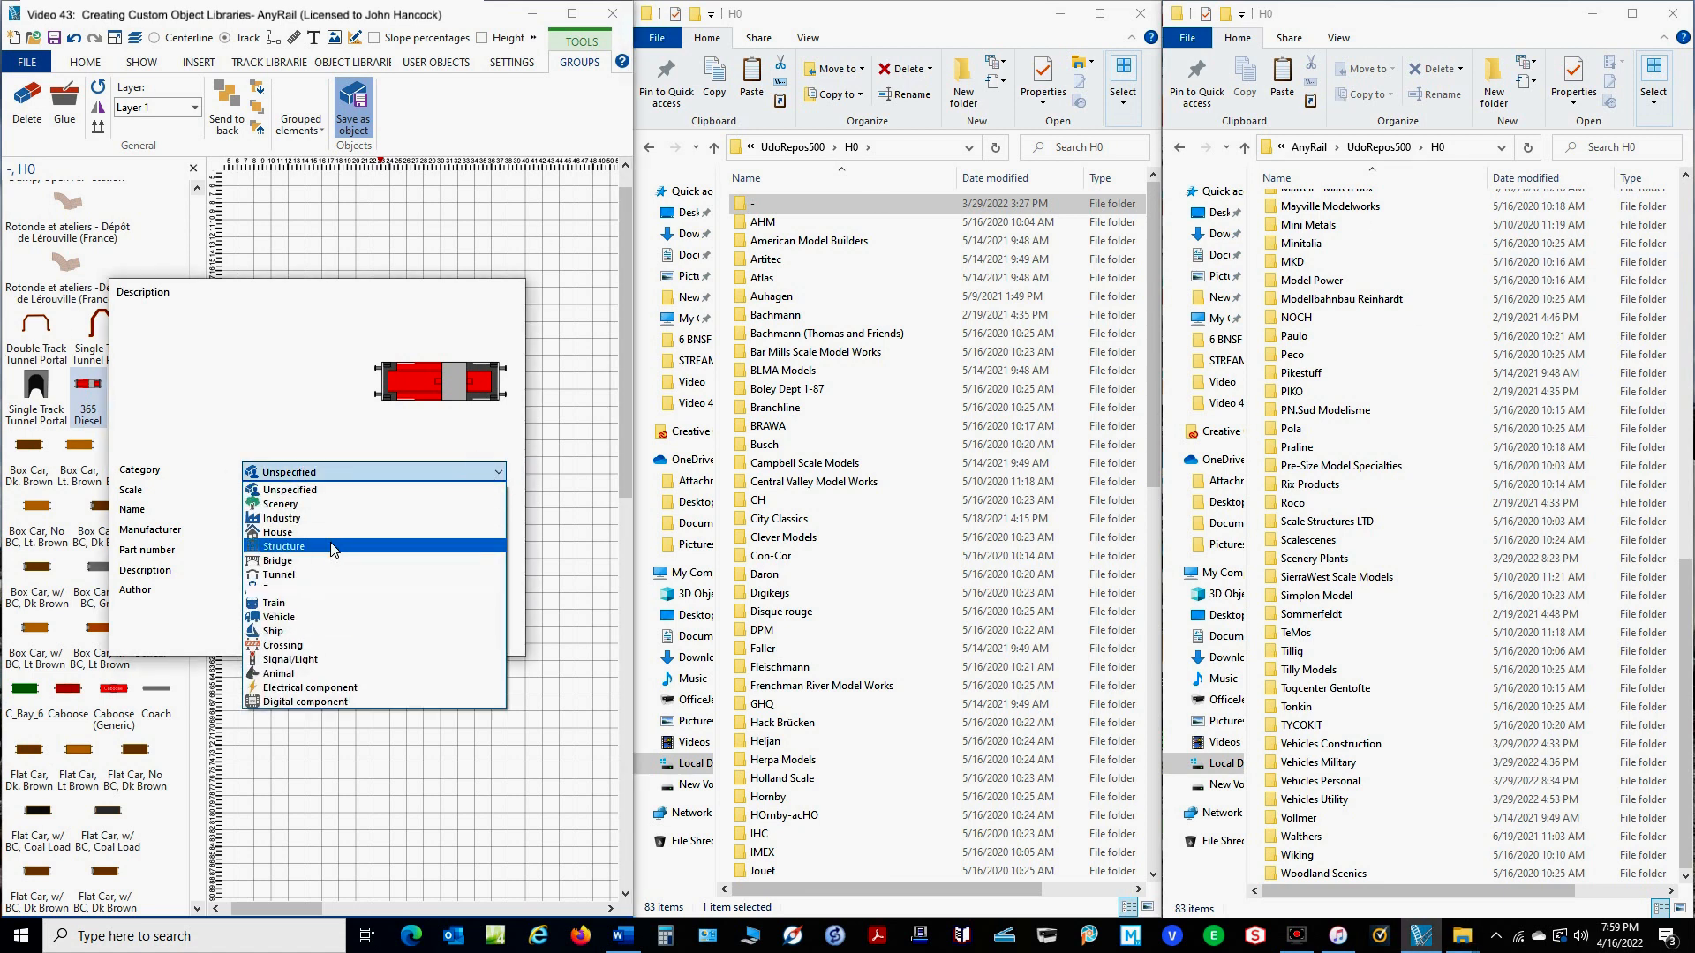
left_click(283, 604)
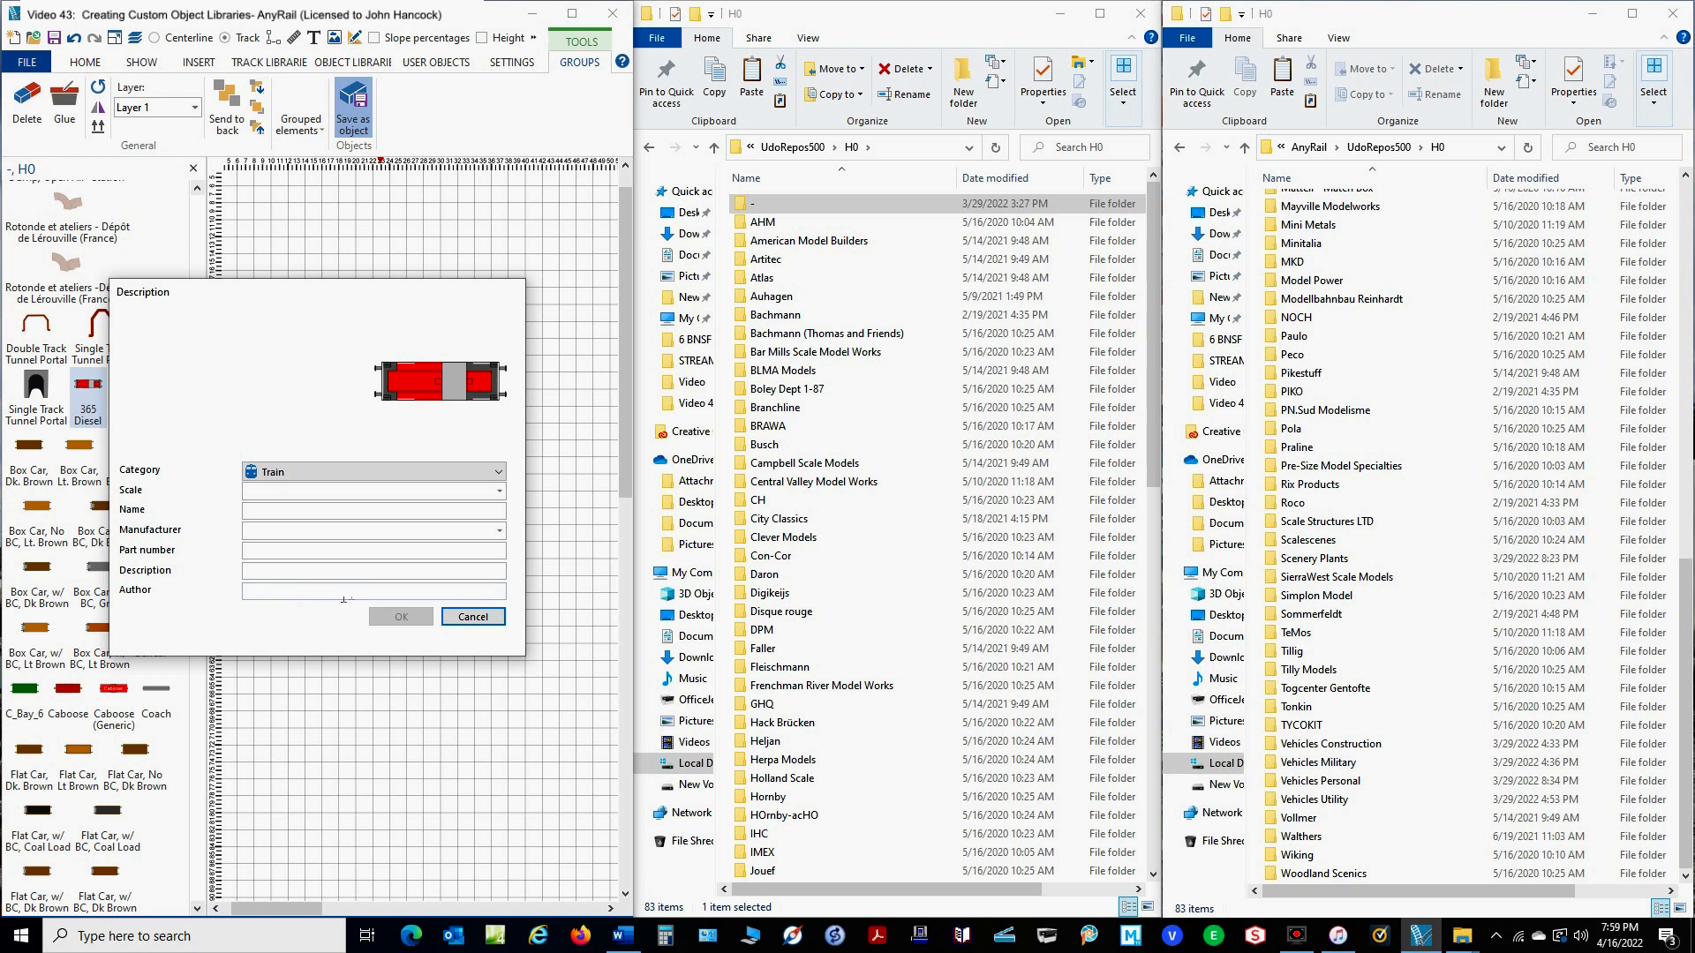
left_click(500, 495)
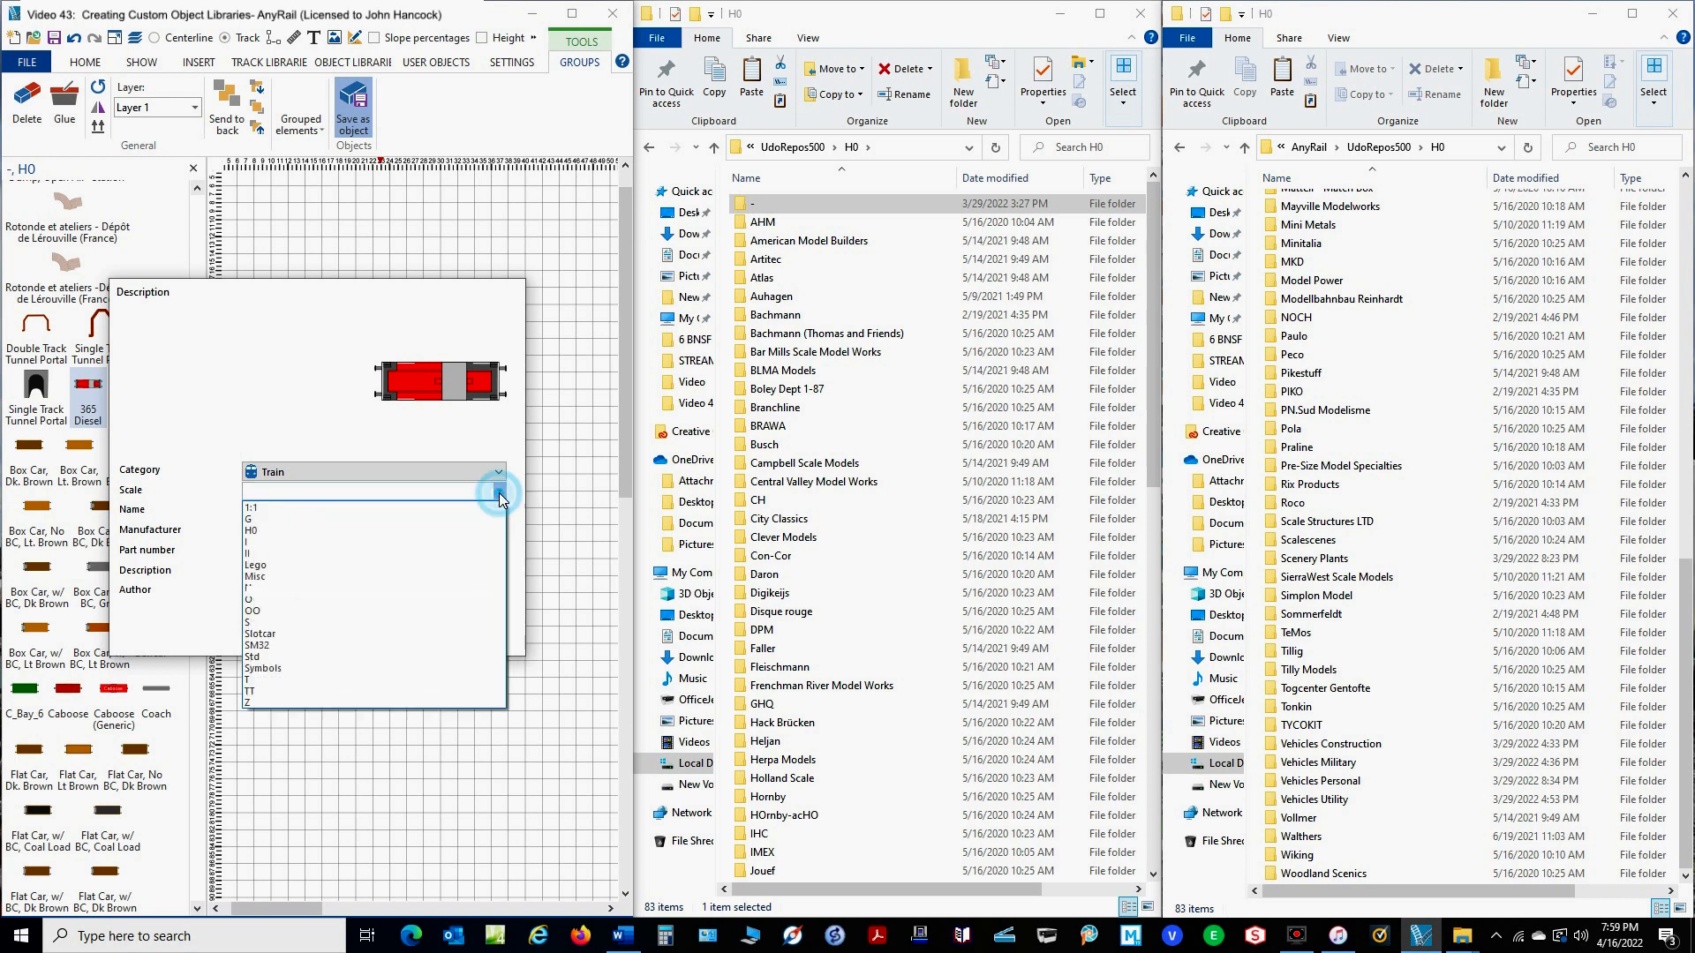
left_click(270, 532)
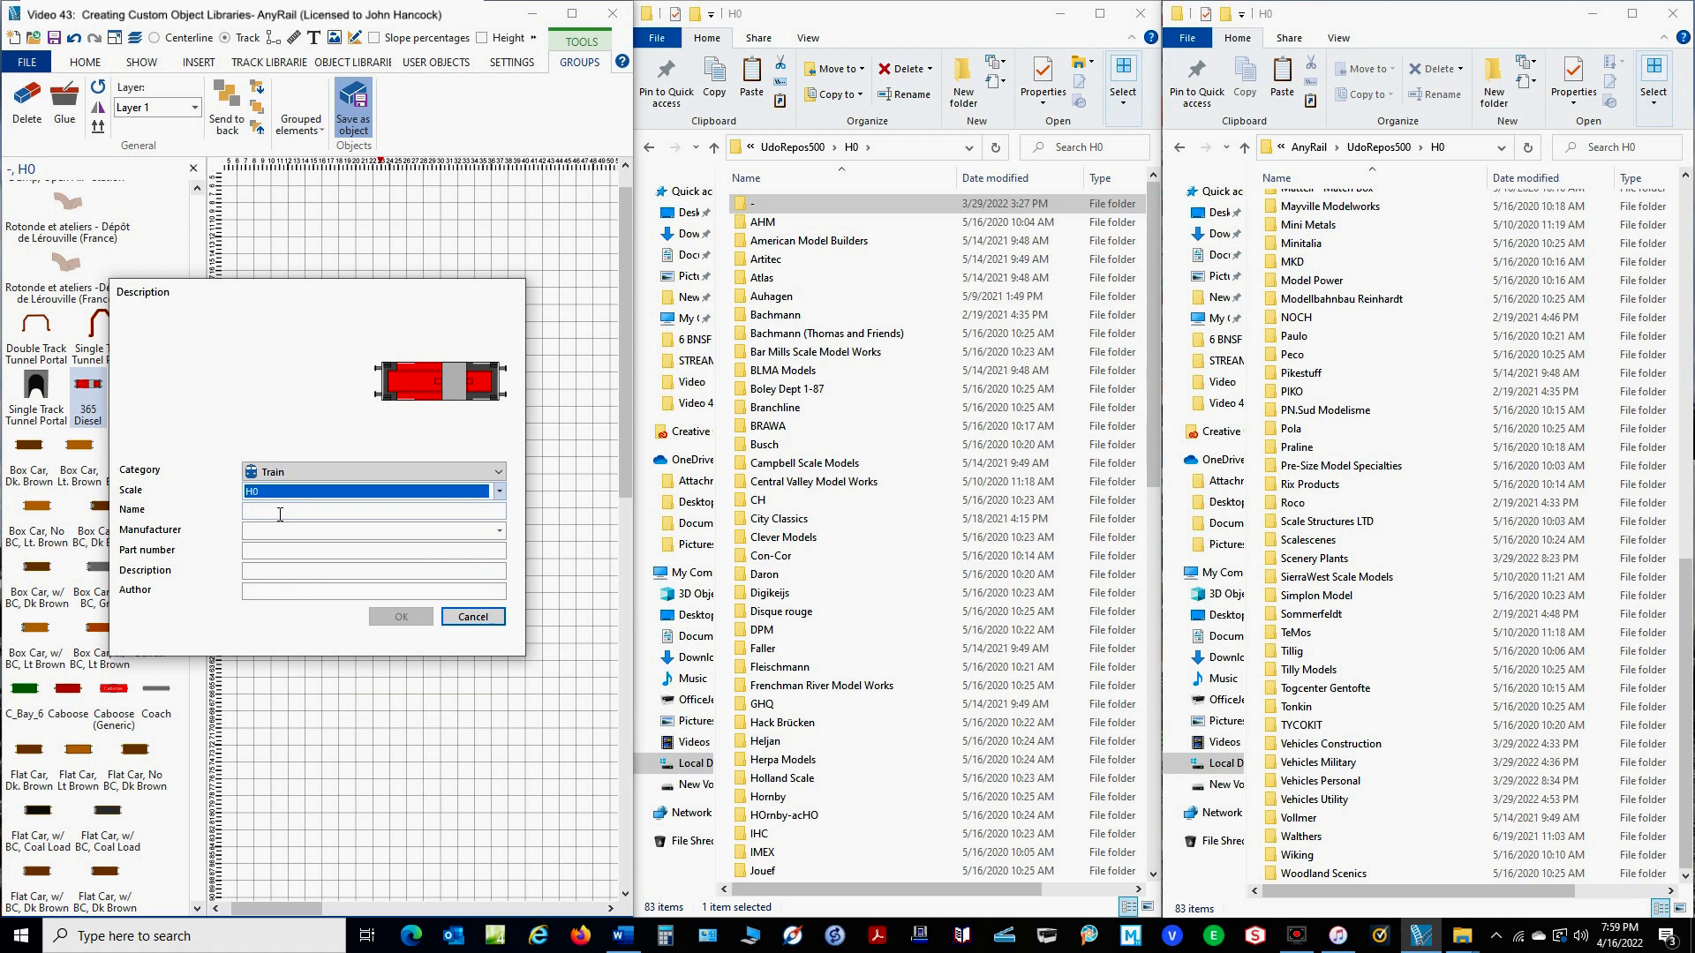
Save the object with name and description Test Engine 1, manufacturer Rolling Stock and part number 4546.
left_click(280, 514)
type("Test E")
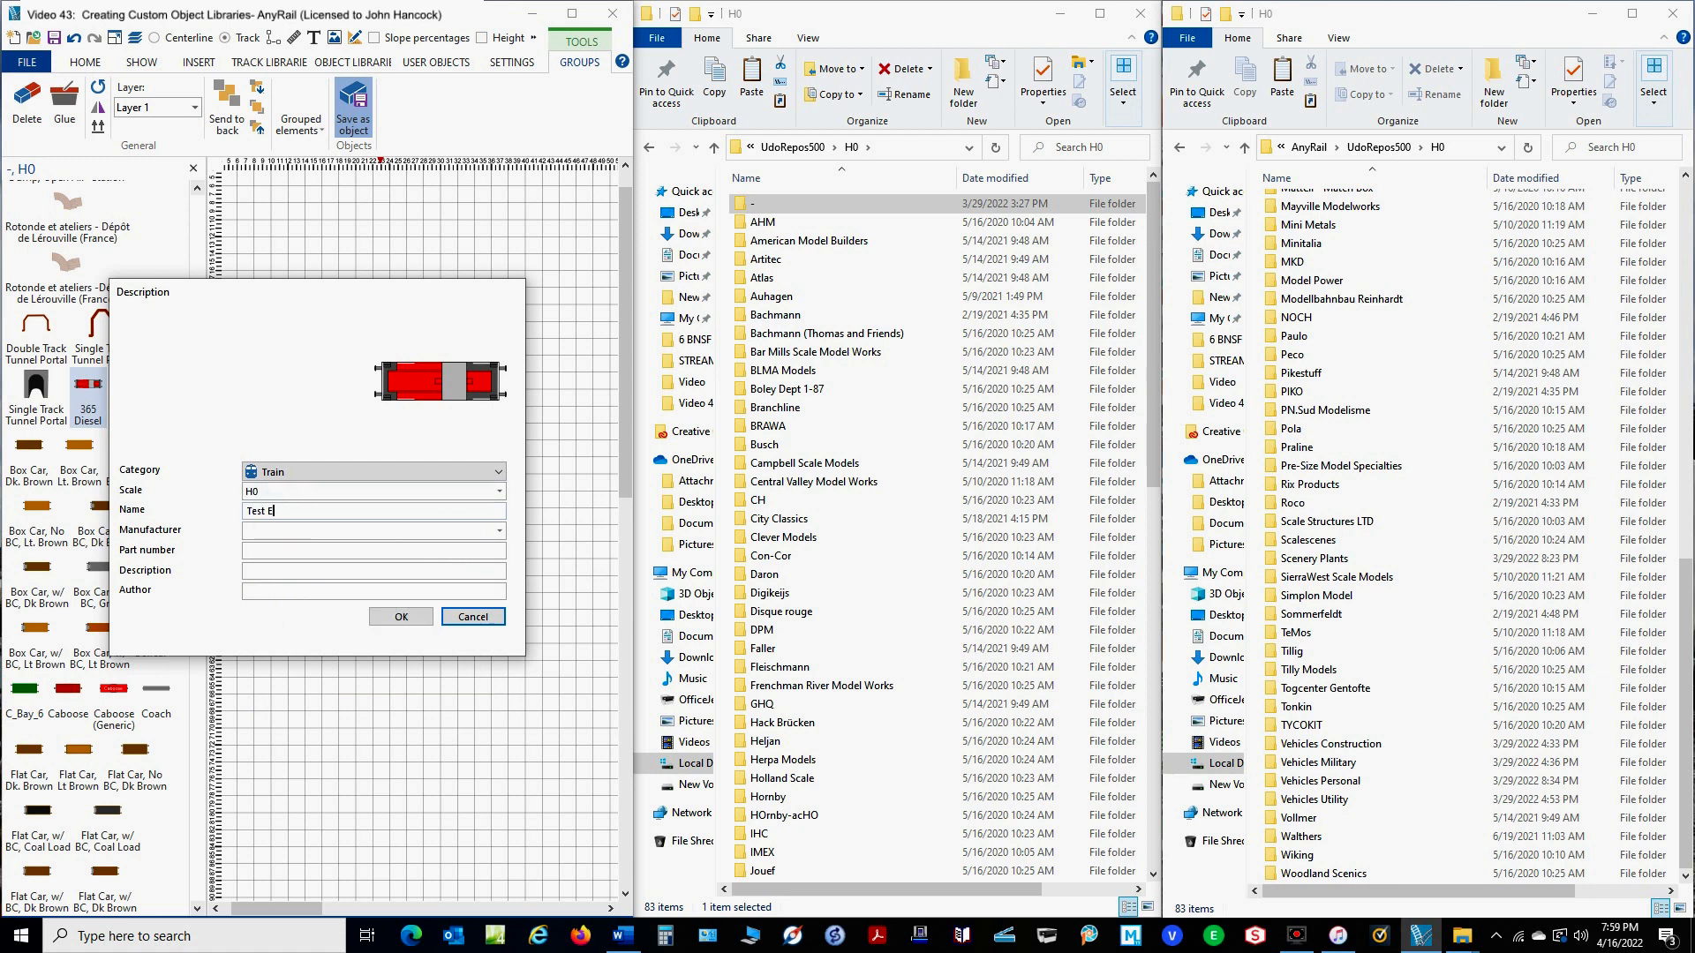
type("ngine 1")
type("Rolling Stock")
left_click(258, 552)
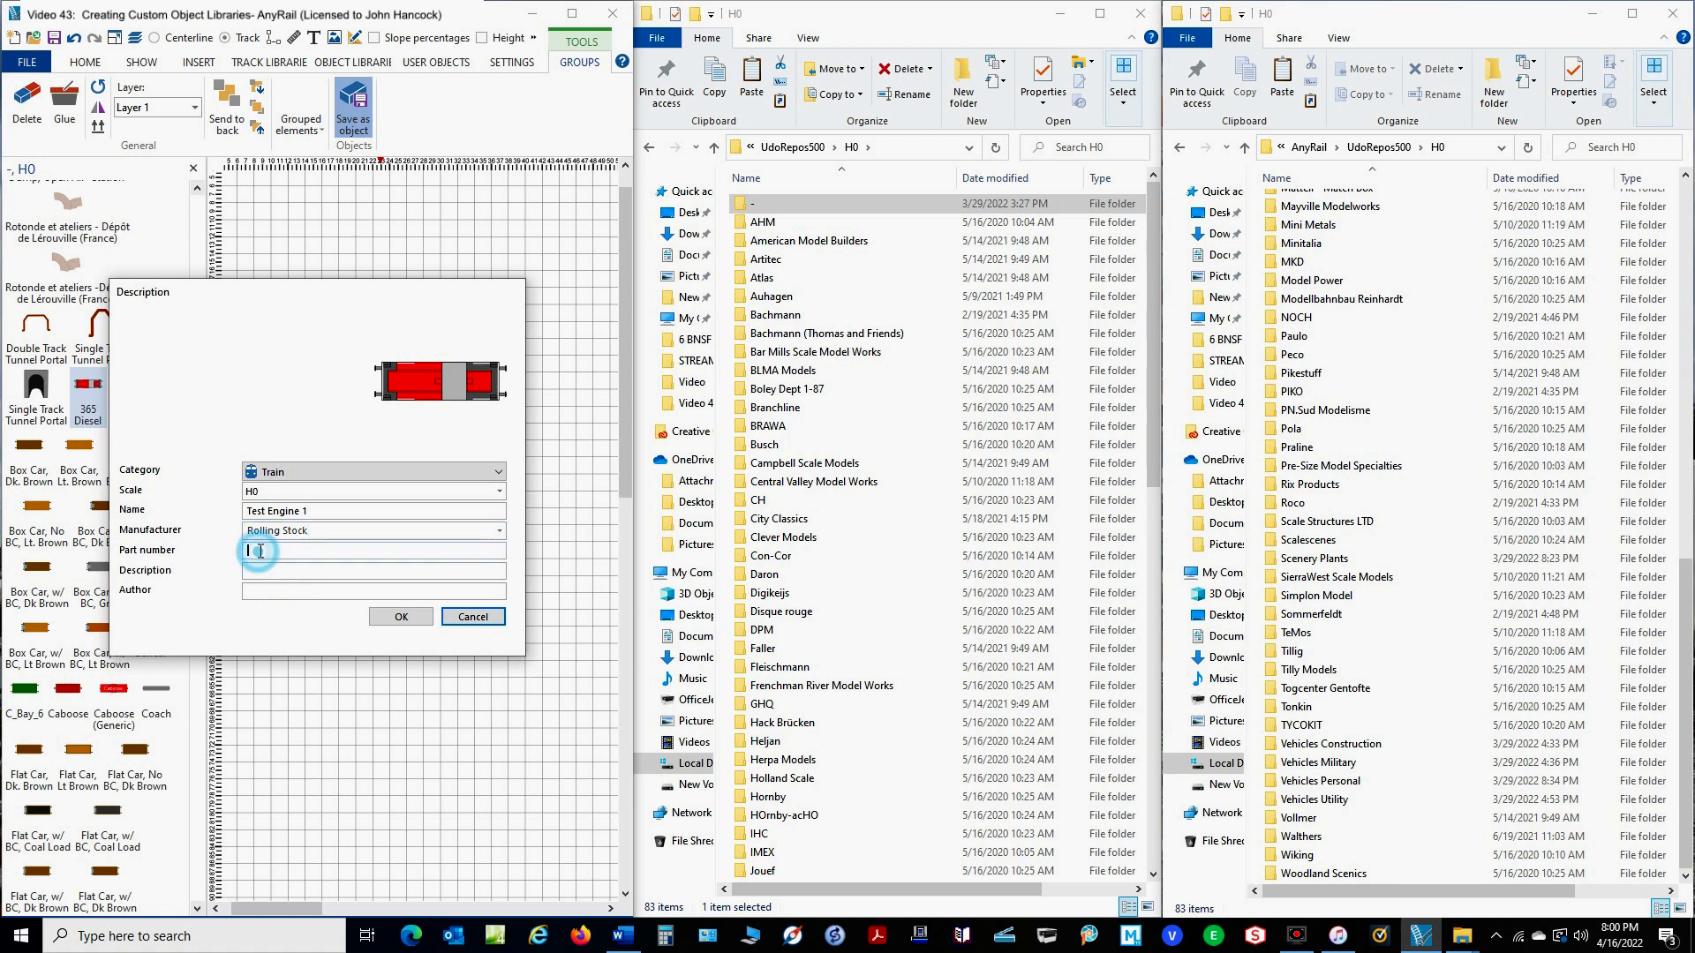
type("4546")
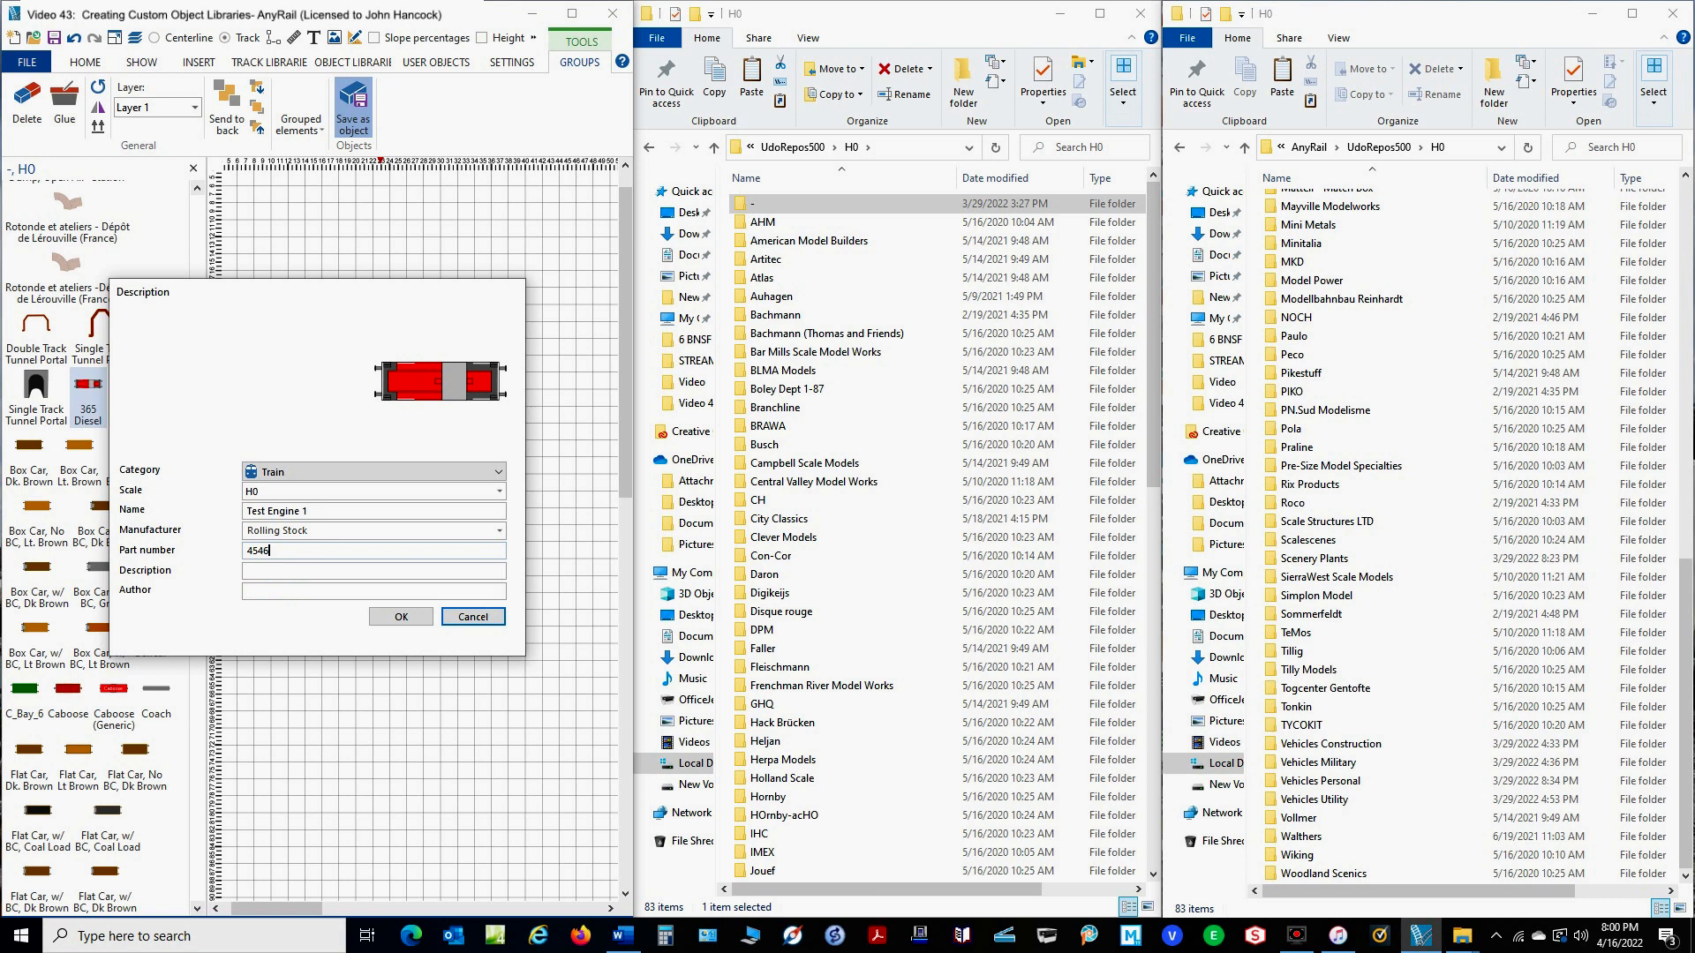
left_click(263, 572)
type("Test Engine 1")
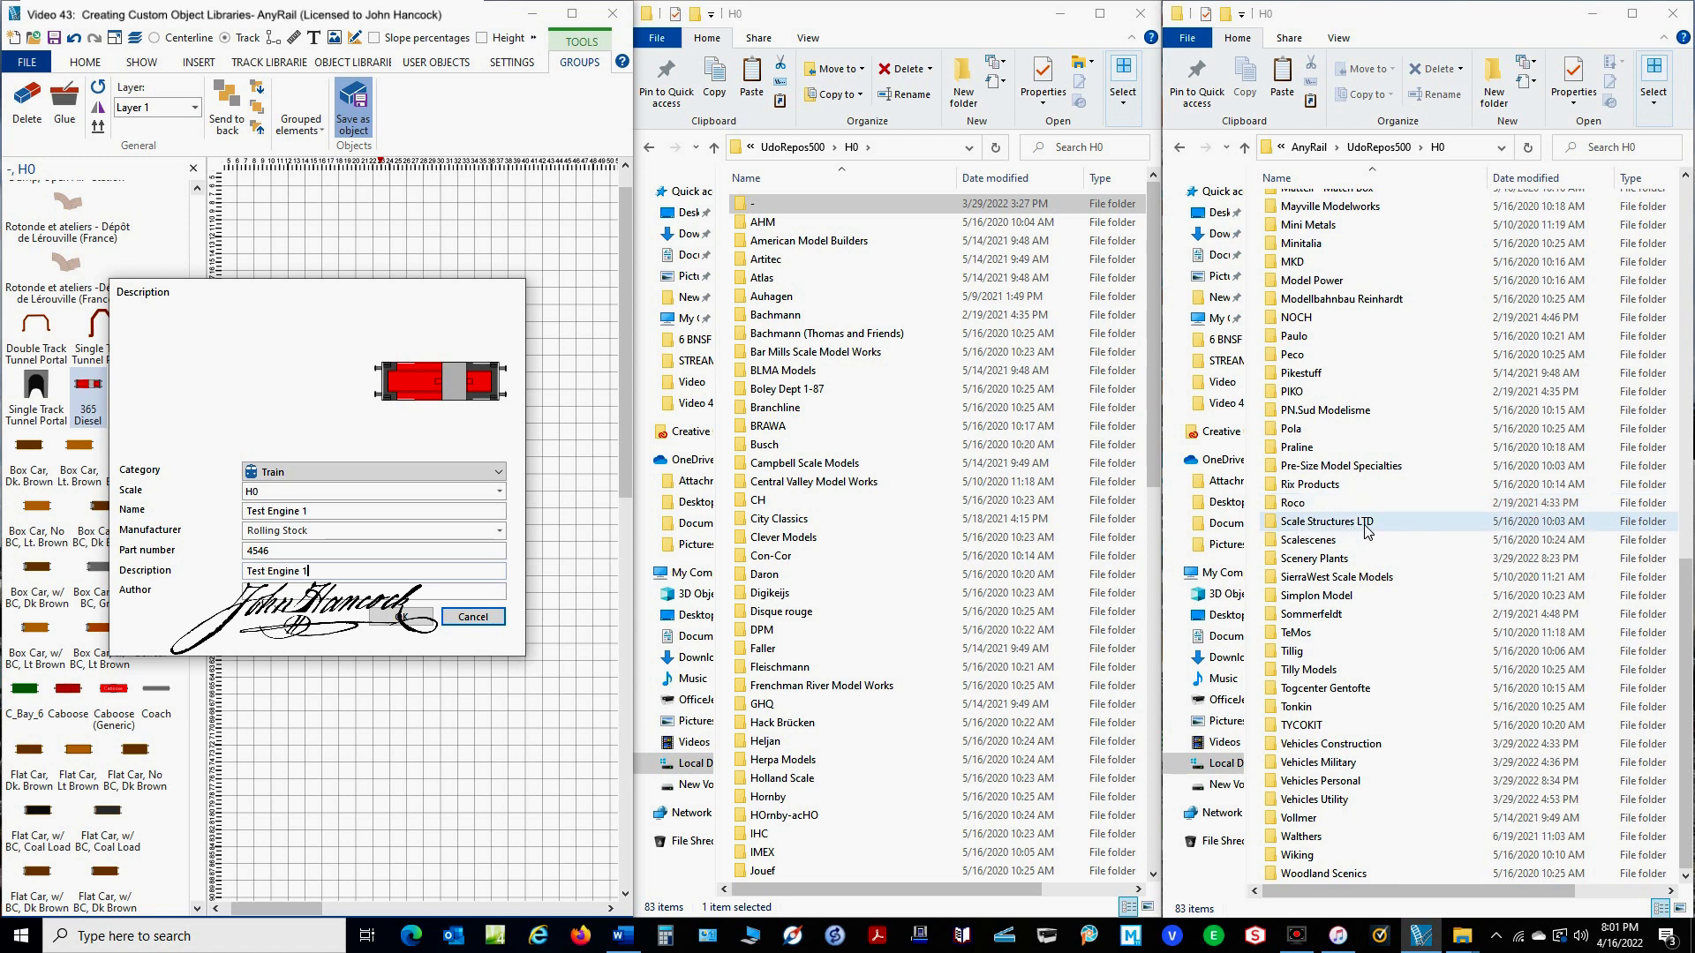
left_click(415, 618)
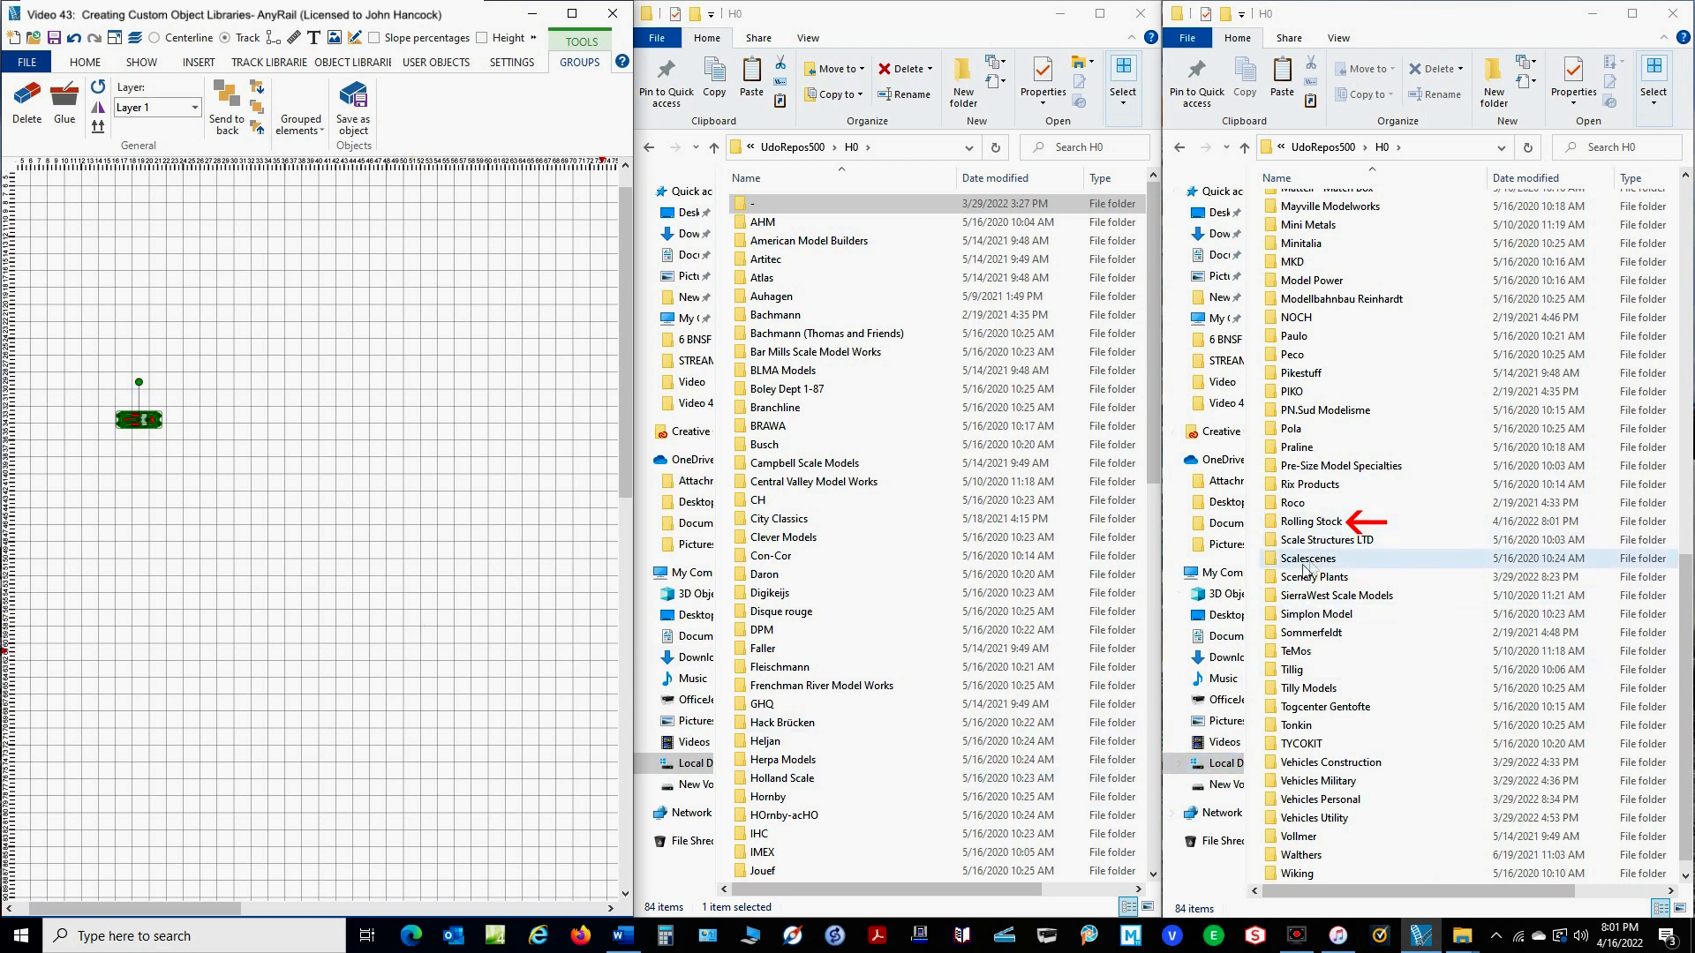
Open the Rolling Stock folder in File Explorer and the H0 Rolling Stock user object library in AnyRail.
double_click(1312, 525)
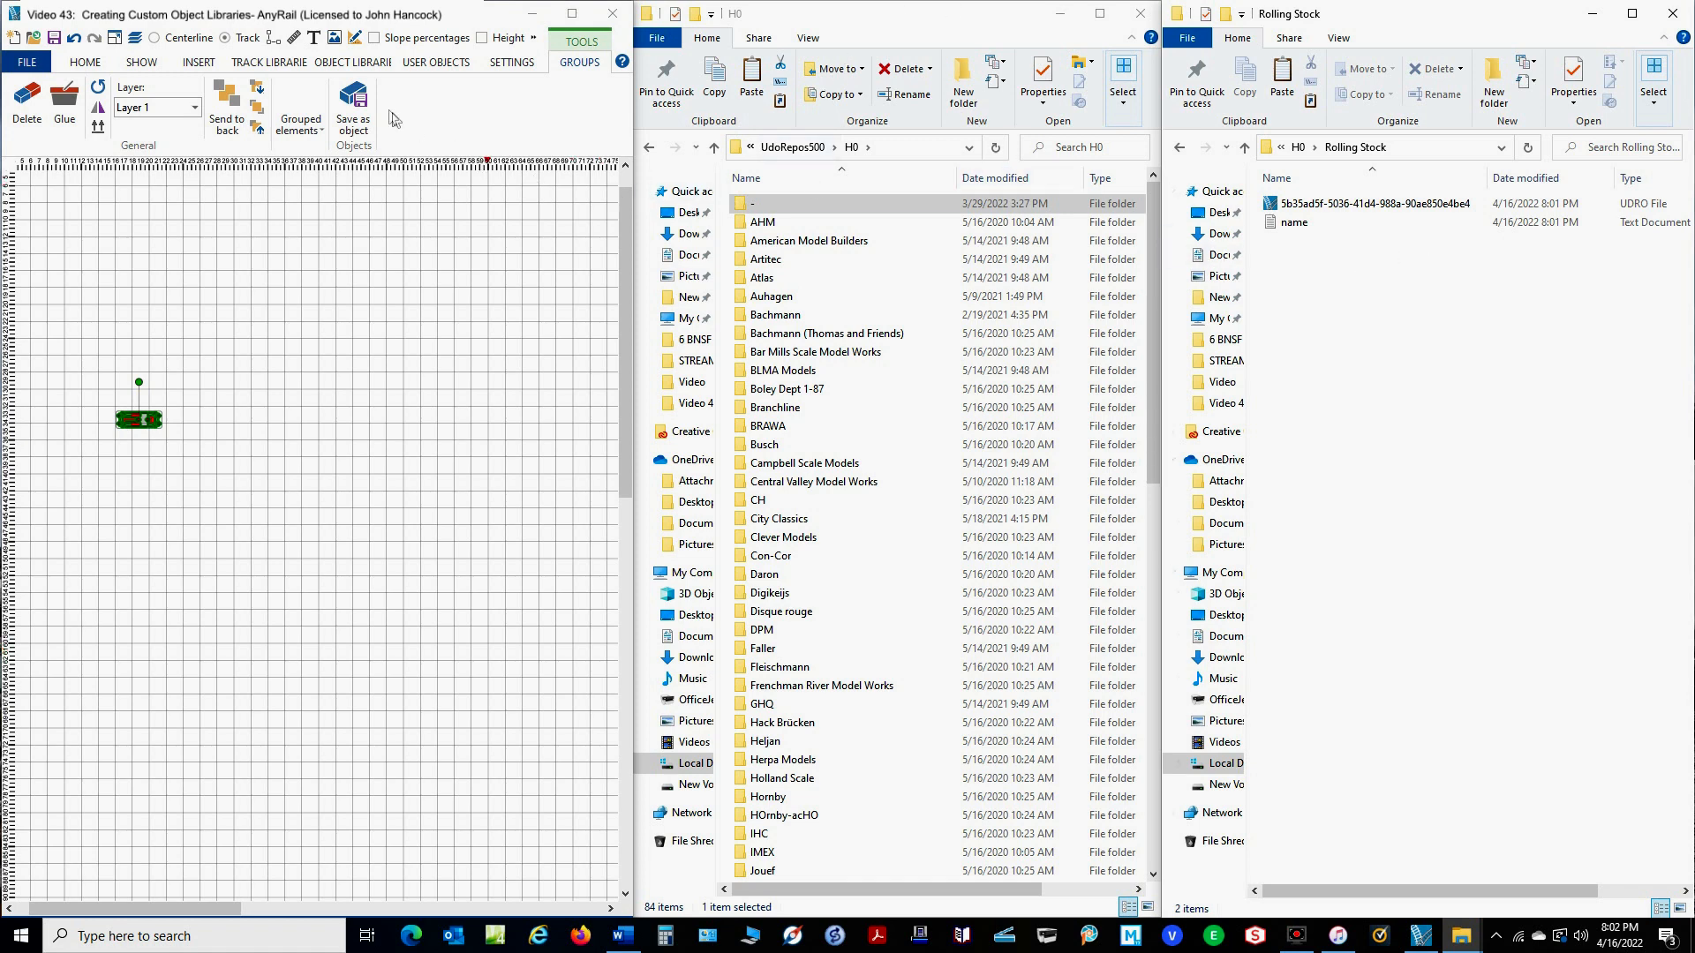
left_click(434, 61)
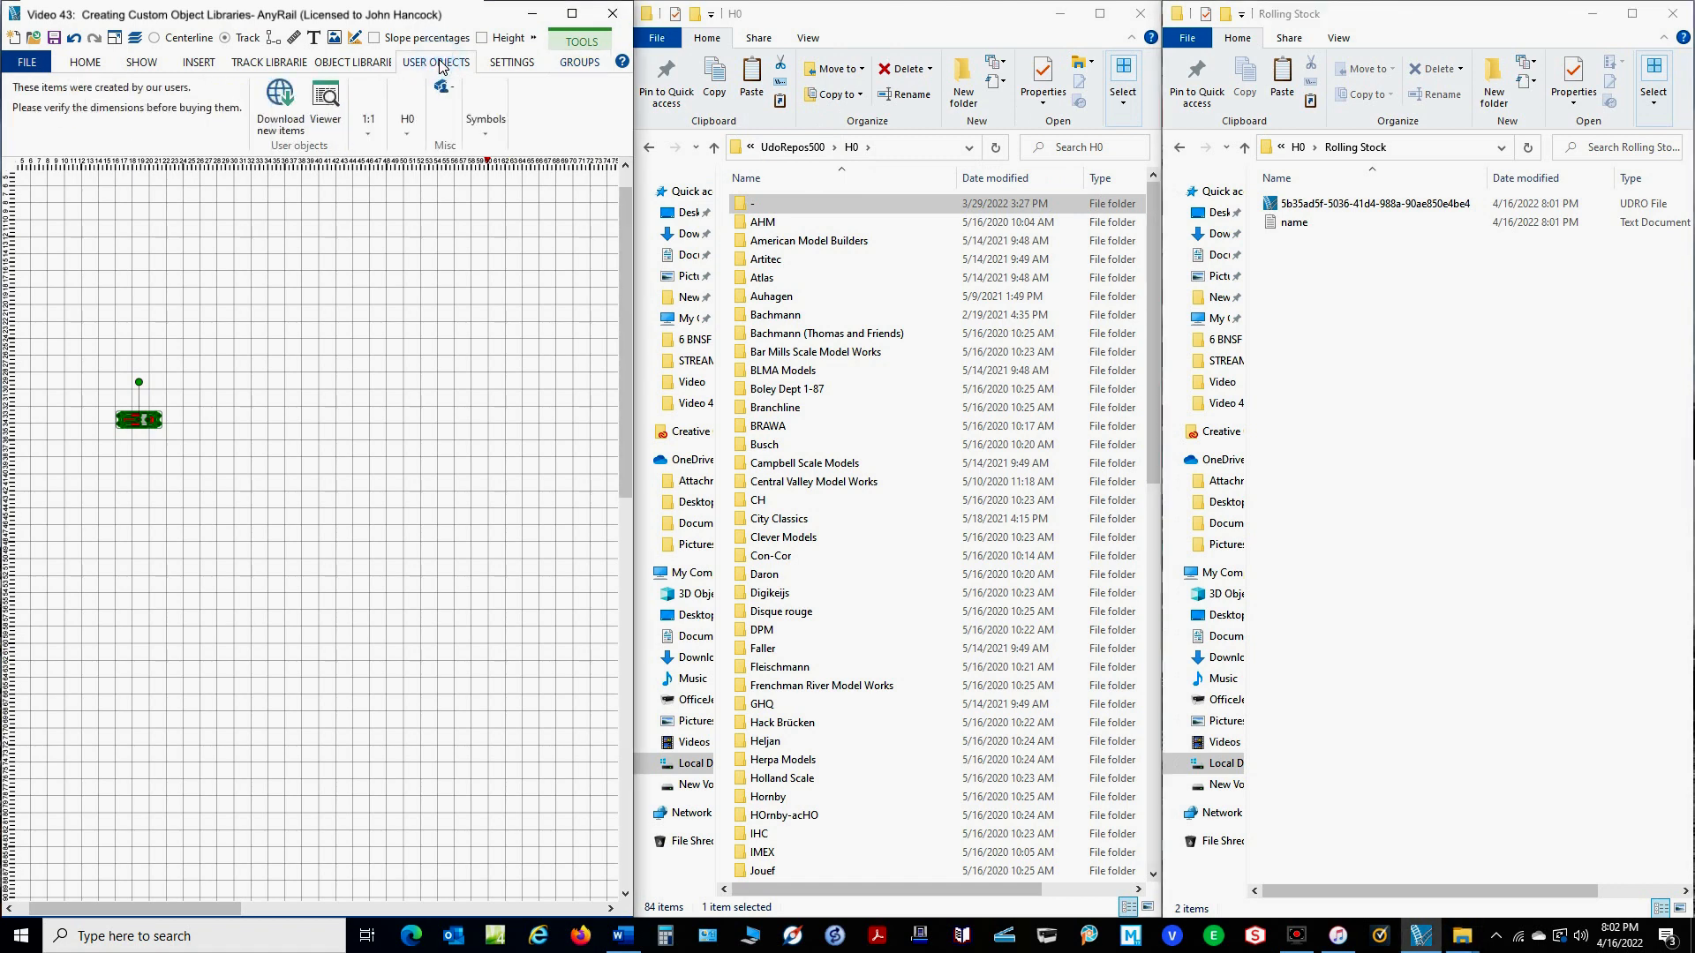
left_click(409, 142)
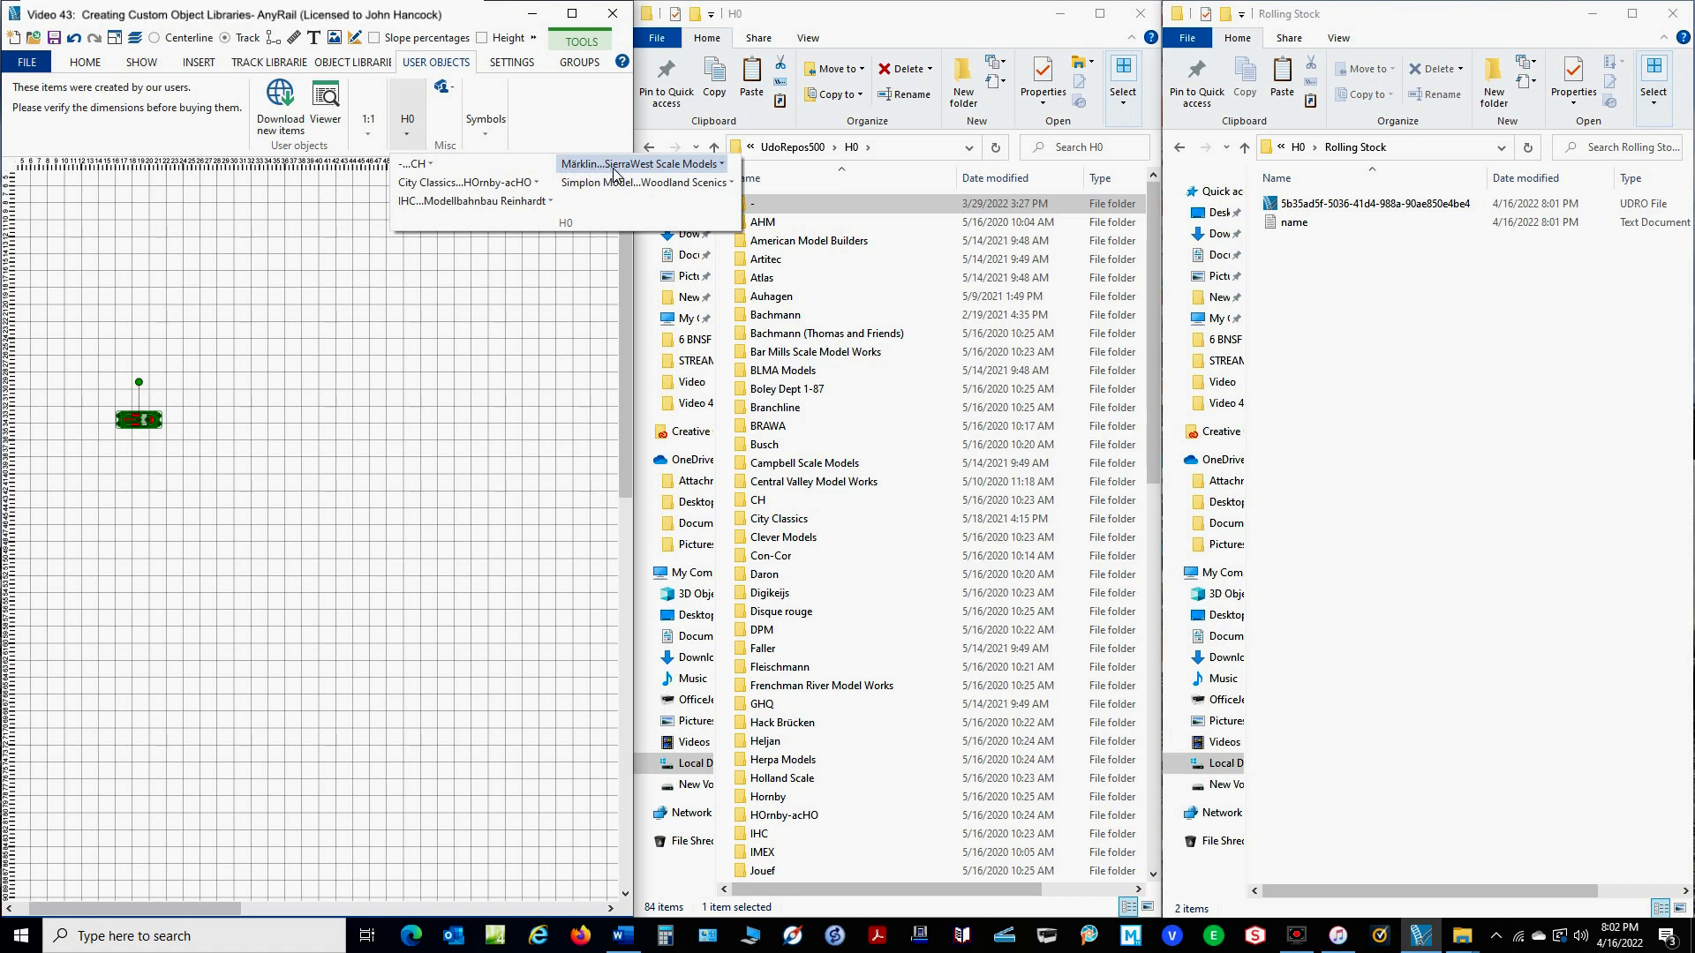
left_click(722, 165)
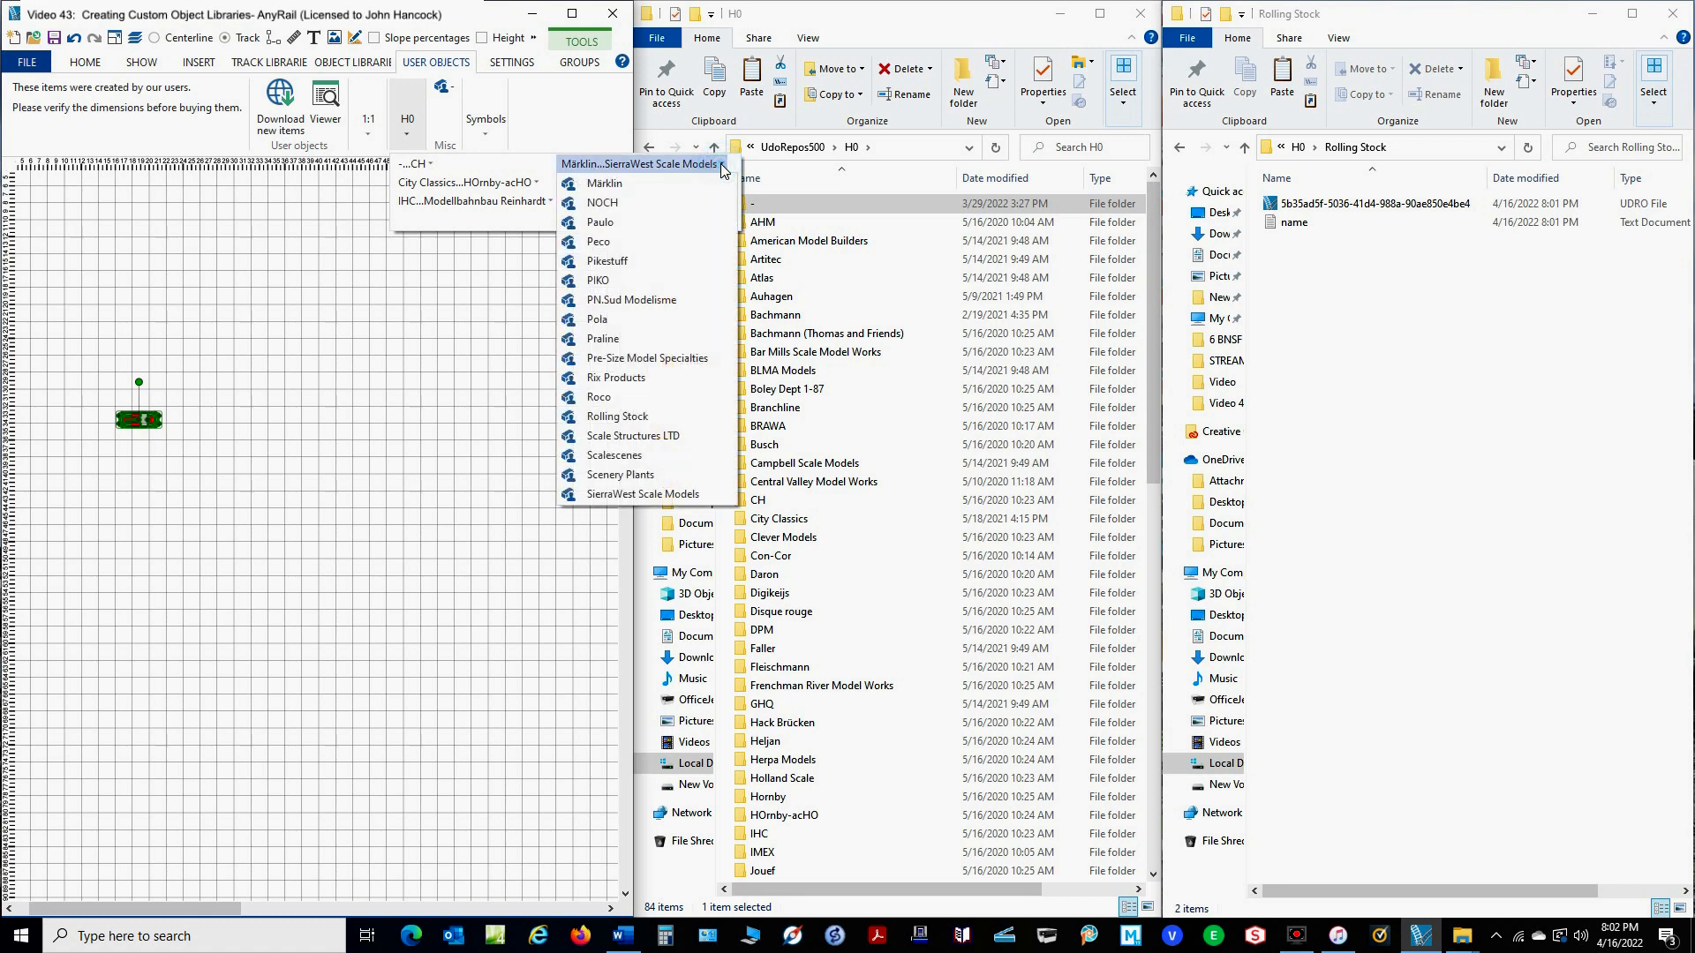
left_click(624, 416)
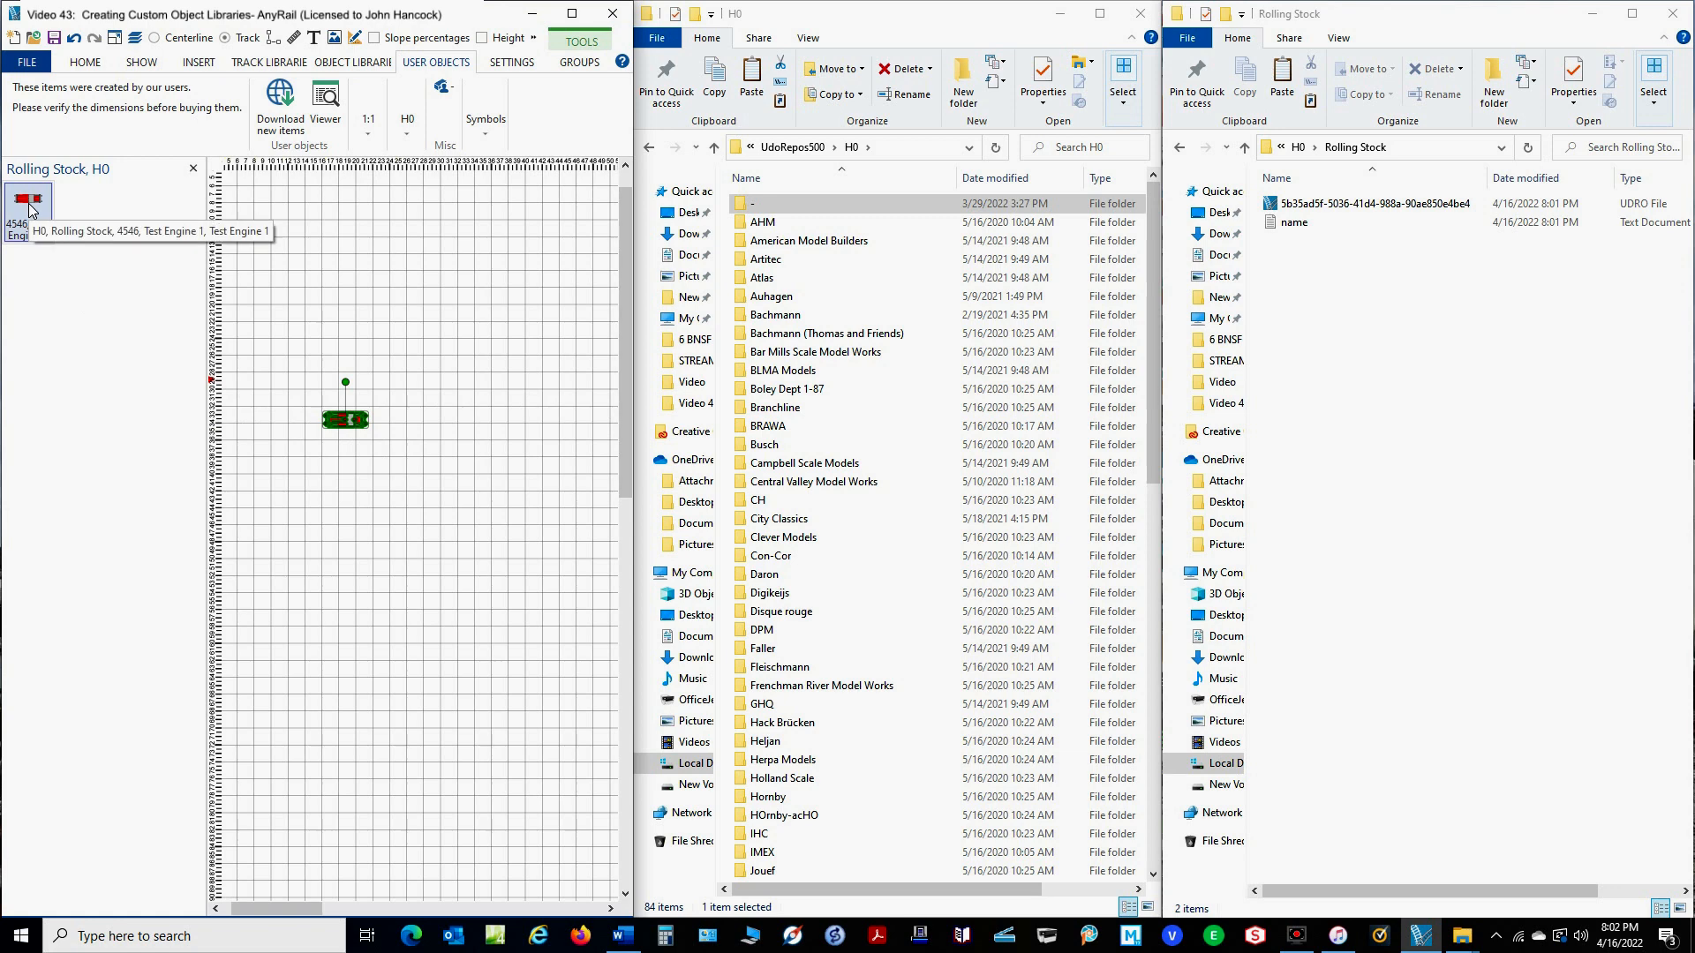
Move the existing engine lower on the layout and place Test Engine 1 from the Rolling Stock library above it.
left_click_drag(345, 431, 342, 504)
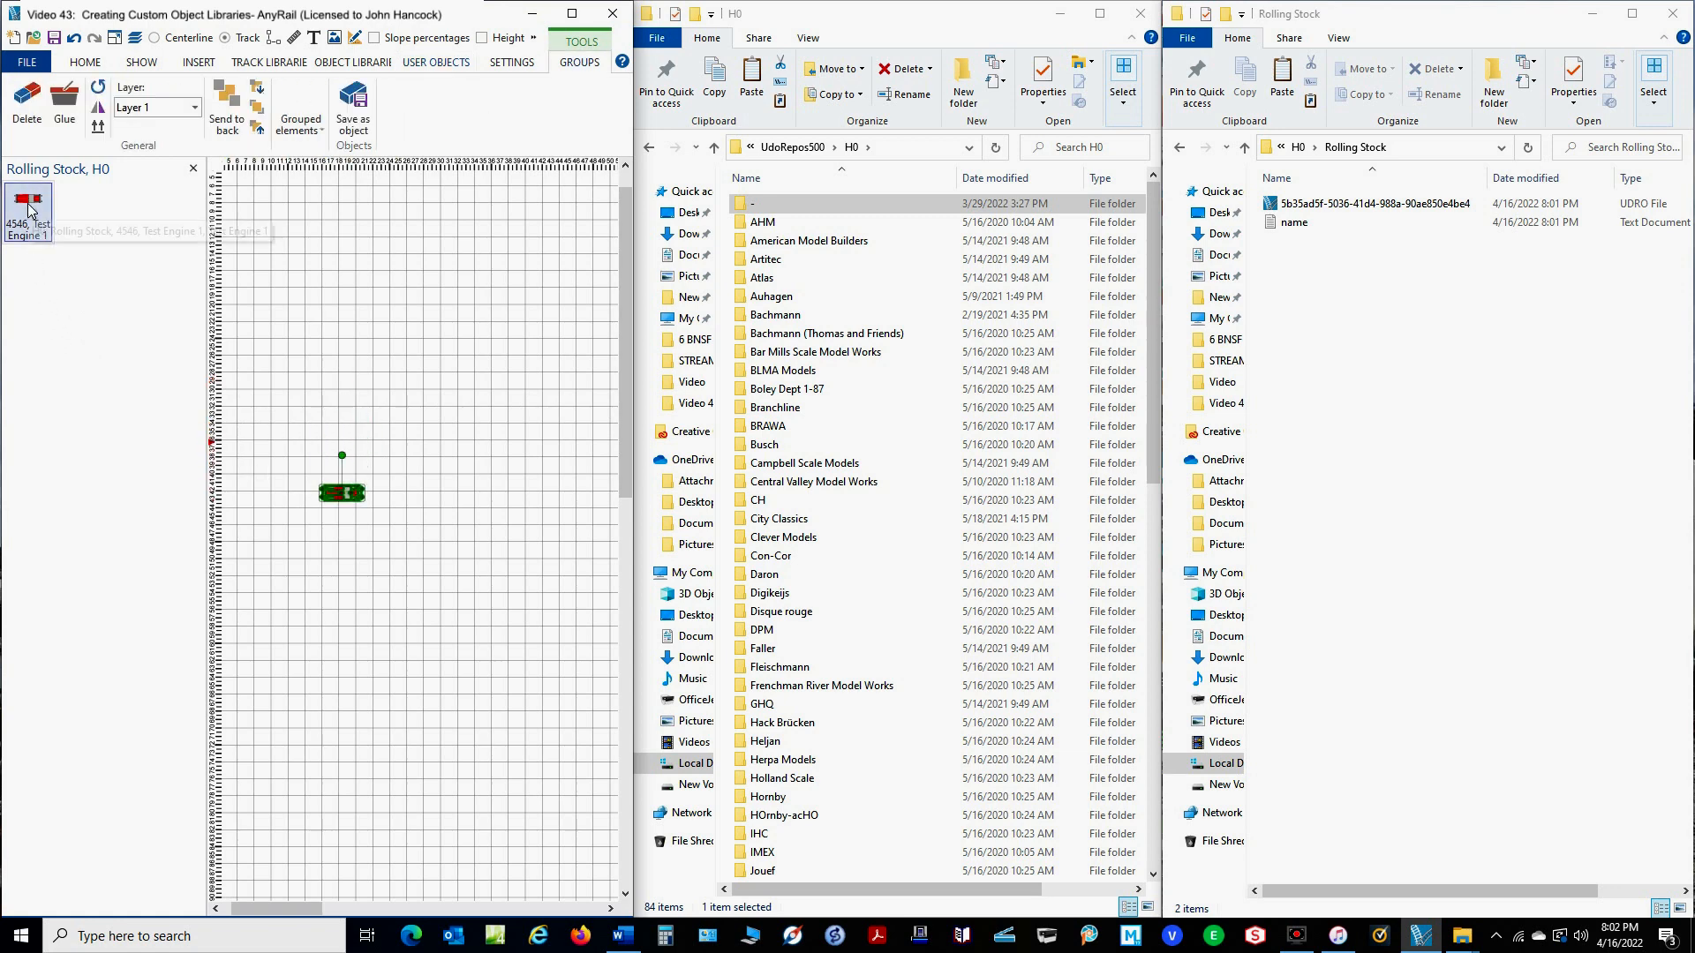
left_click_drag(30, 240, 350, 425)
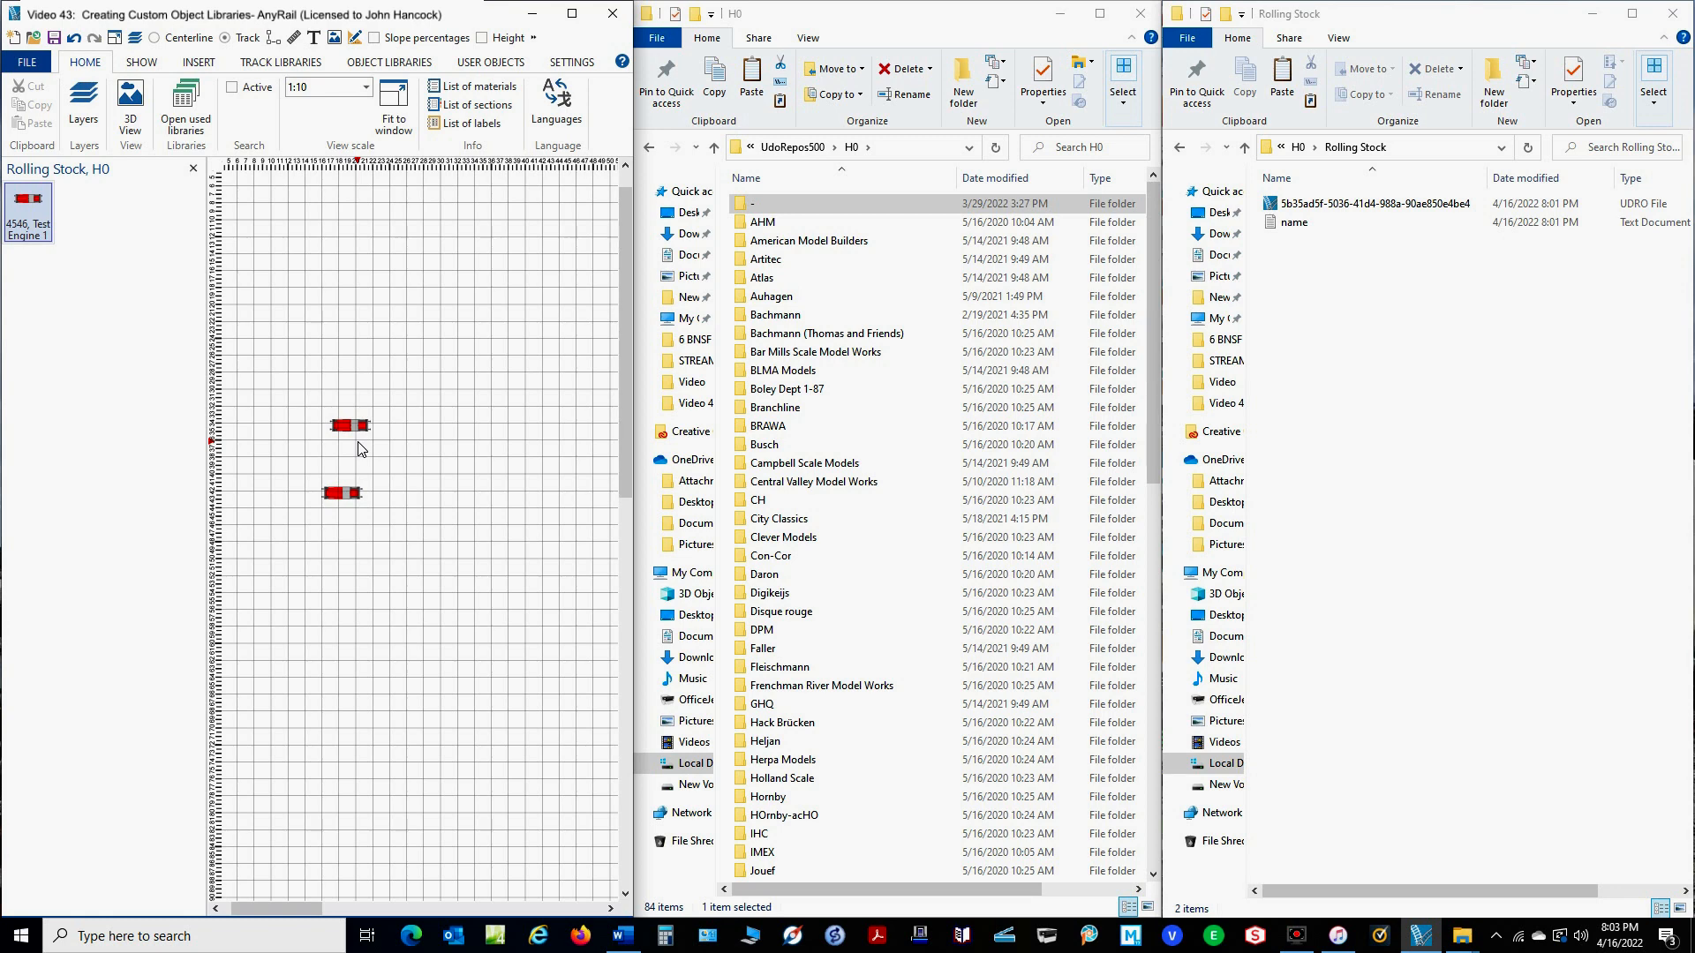
Delete both engines from the layout and close the Rolling Stock library.
left_click_drag(291, 390, 417, 547)
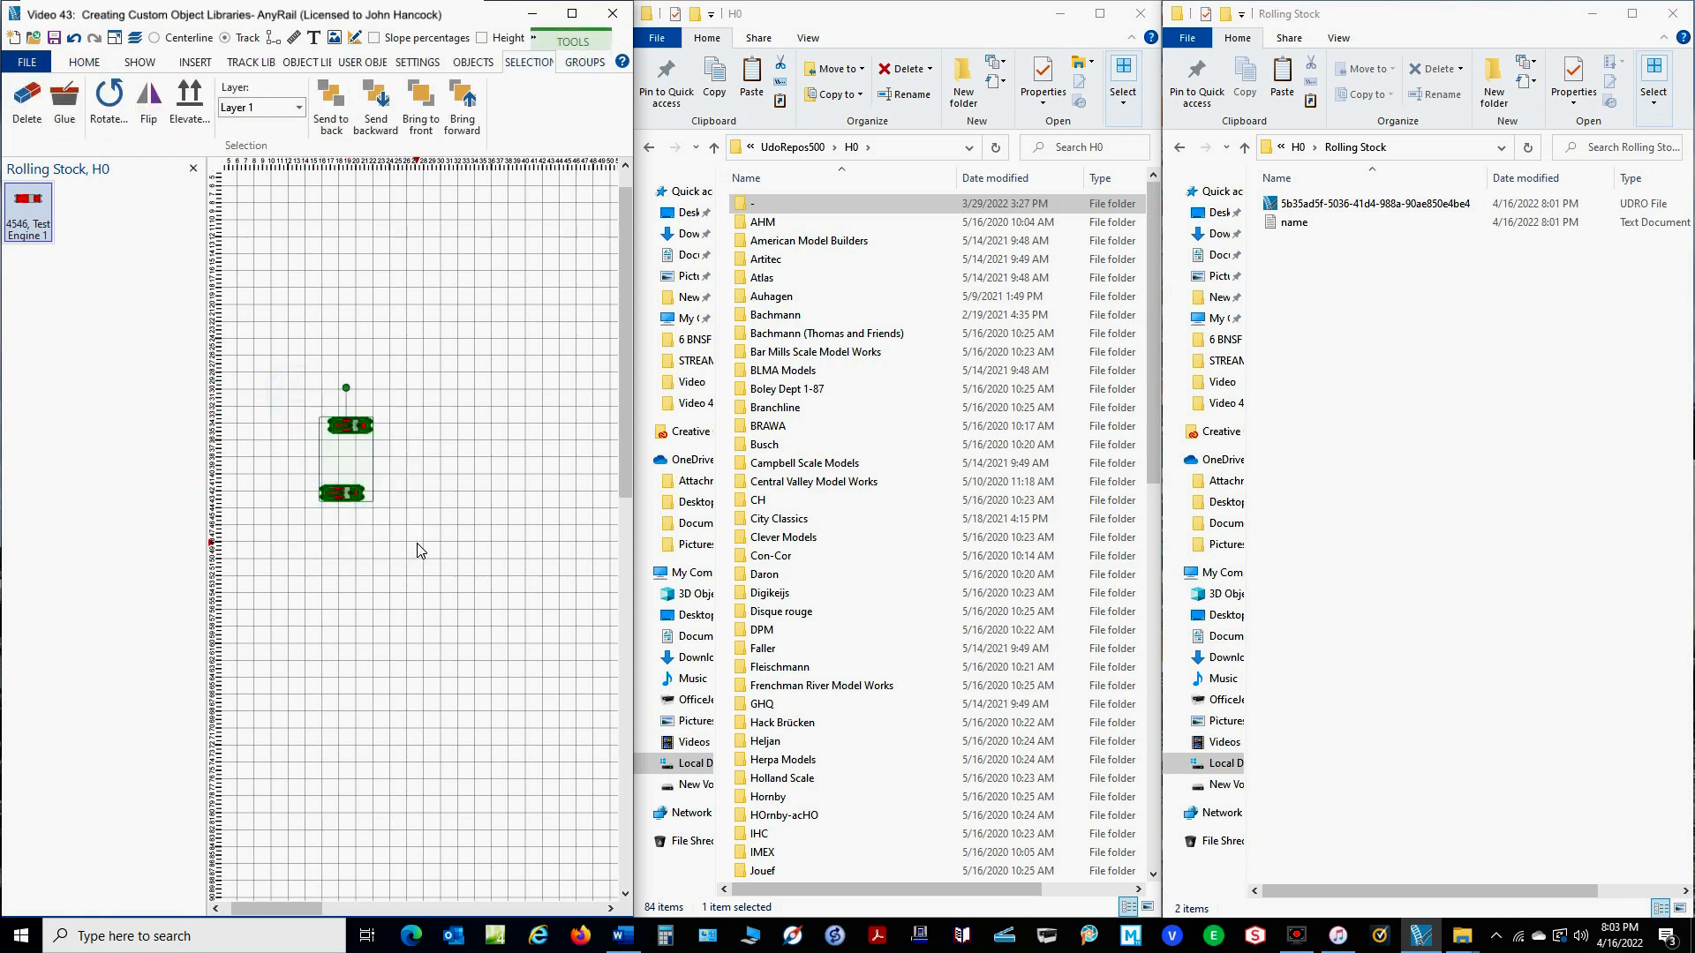
key("Delete")
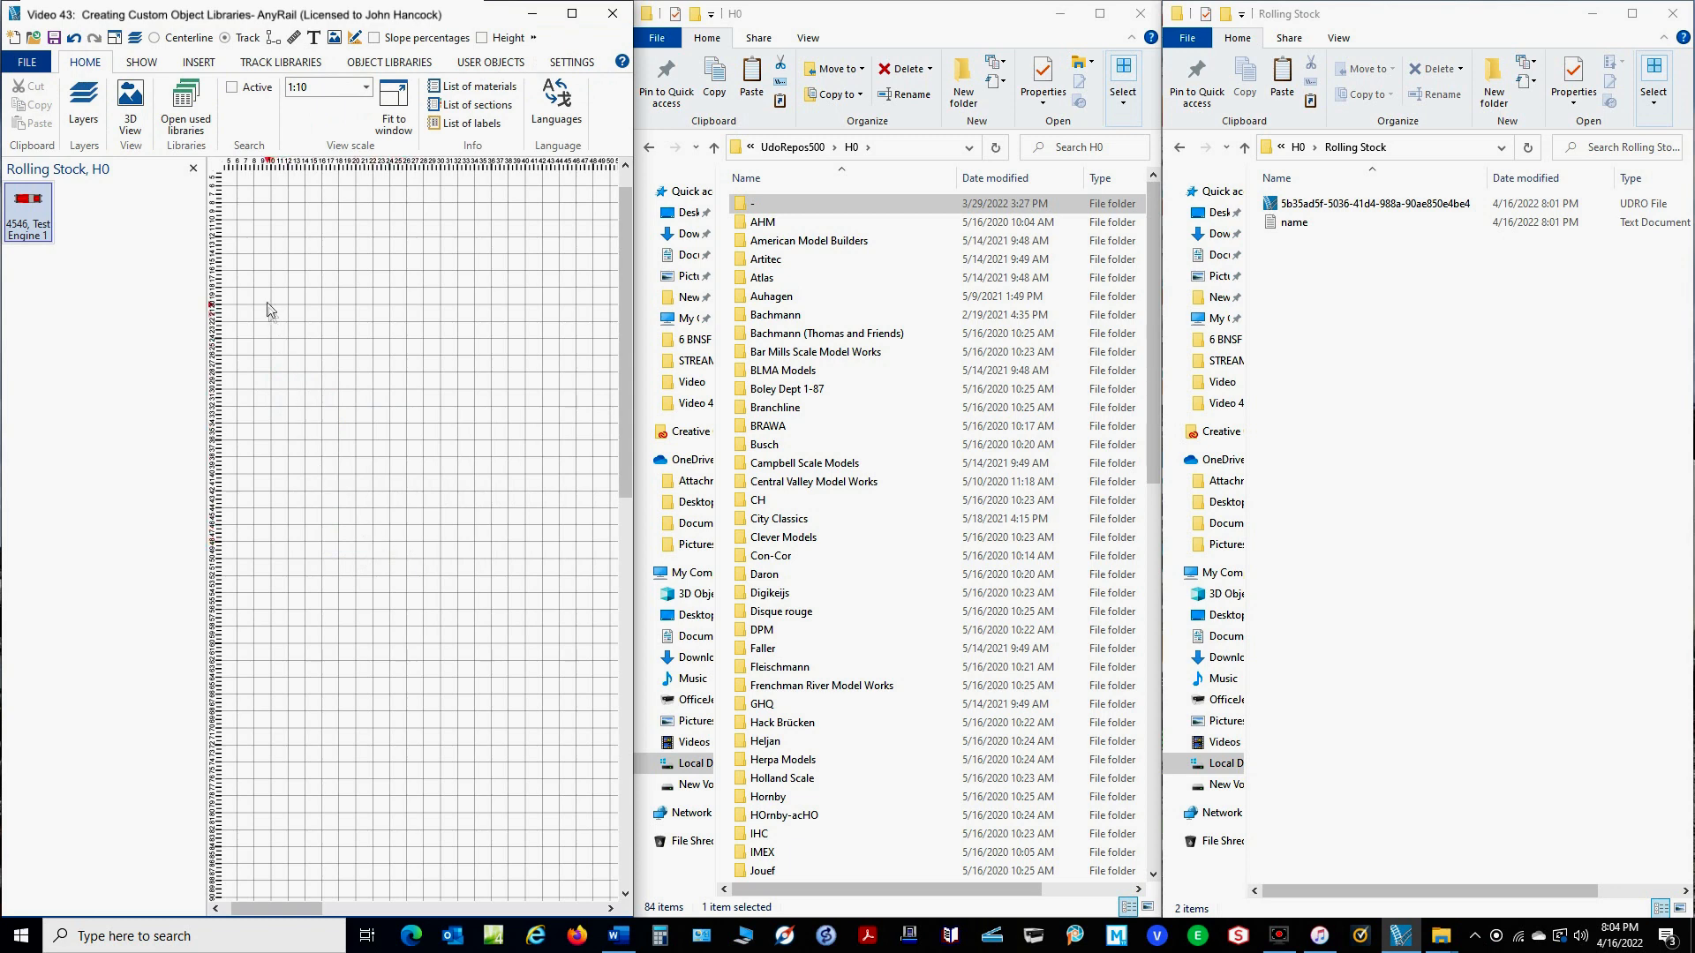
left_click(194, 169)
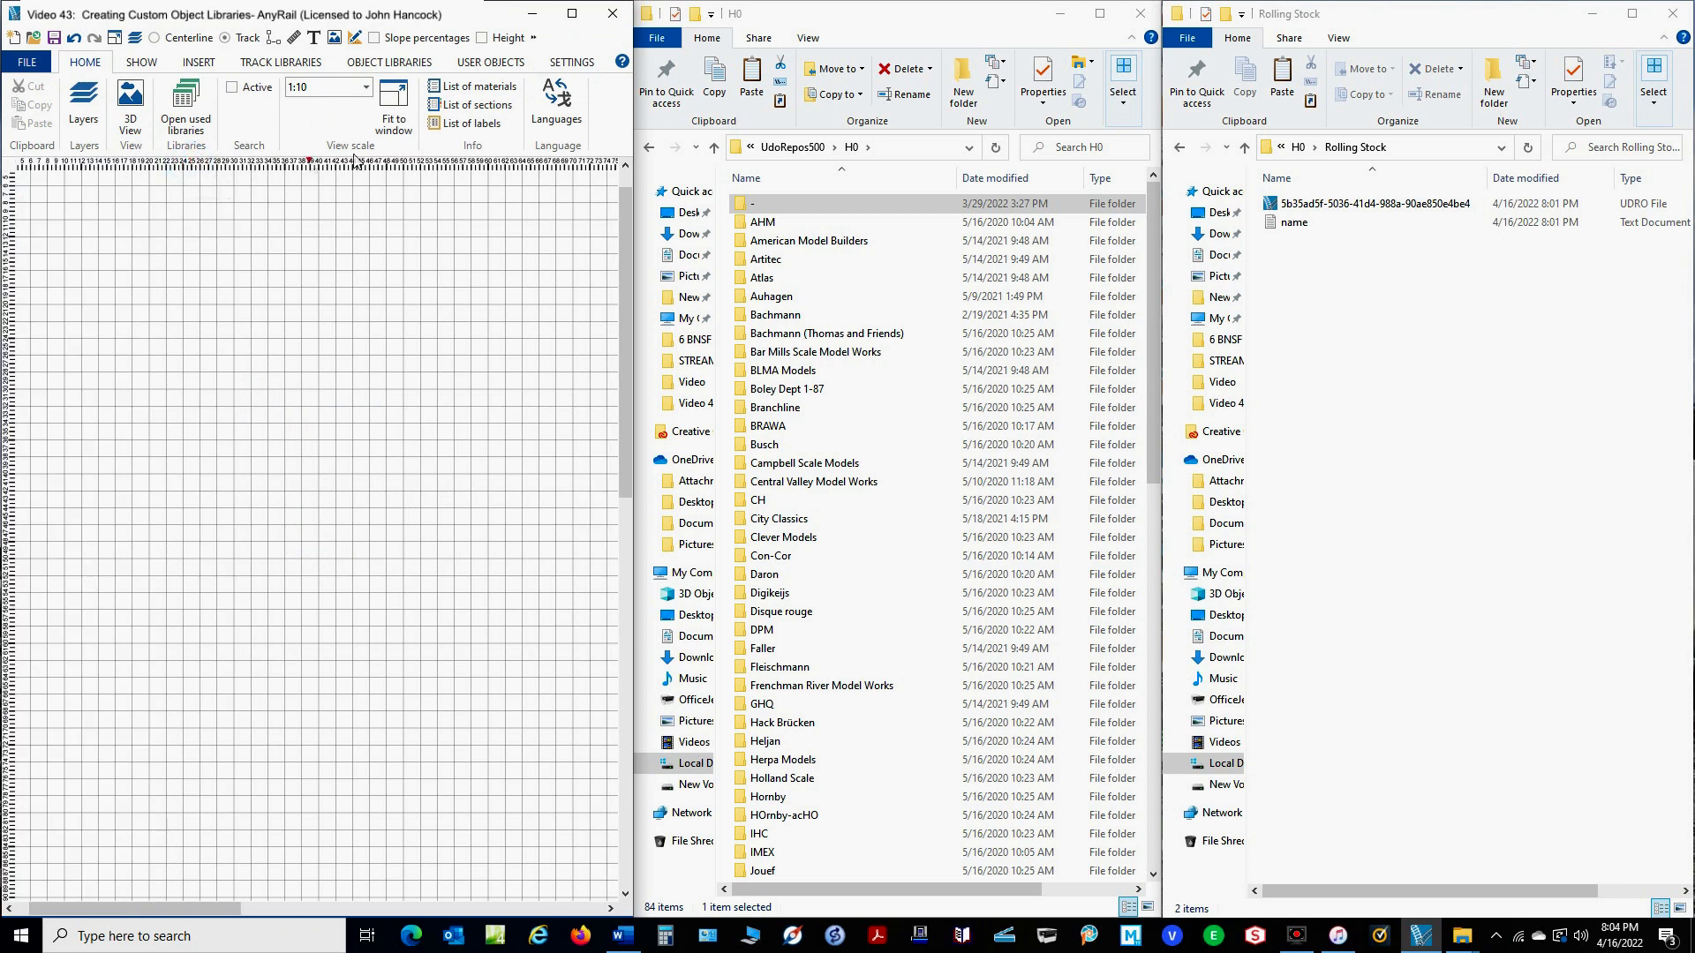
Open the unnamed (-) H0 user object library in AnyRail and the matching - folder in File Explorer.
left_click(484, 64)
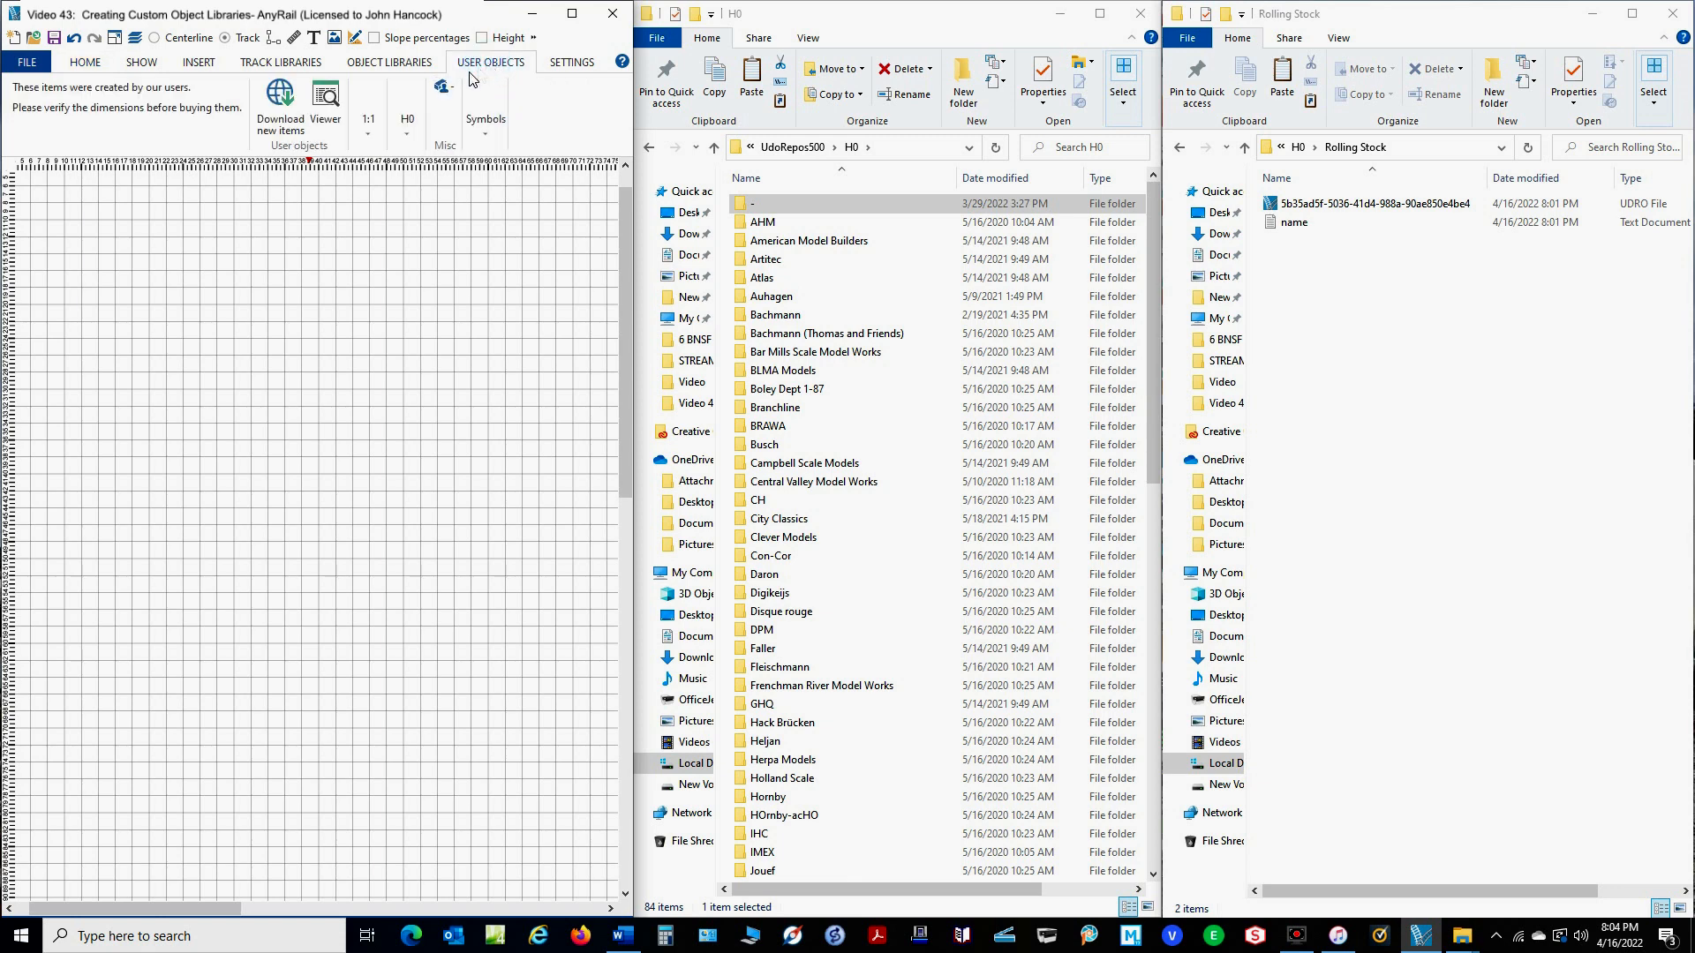
left_click(408, 132)
left_click(430, 167)
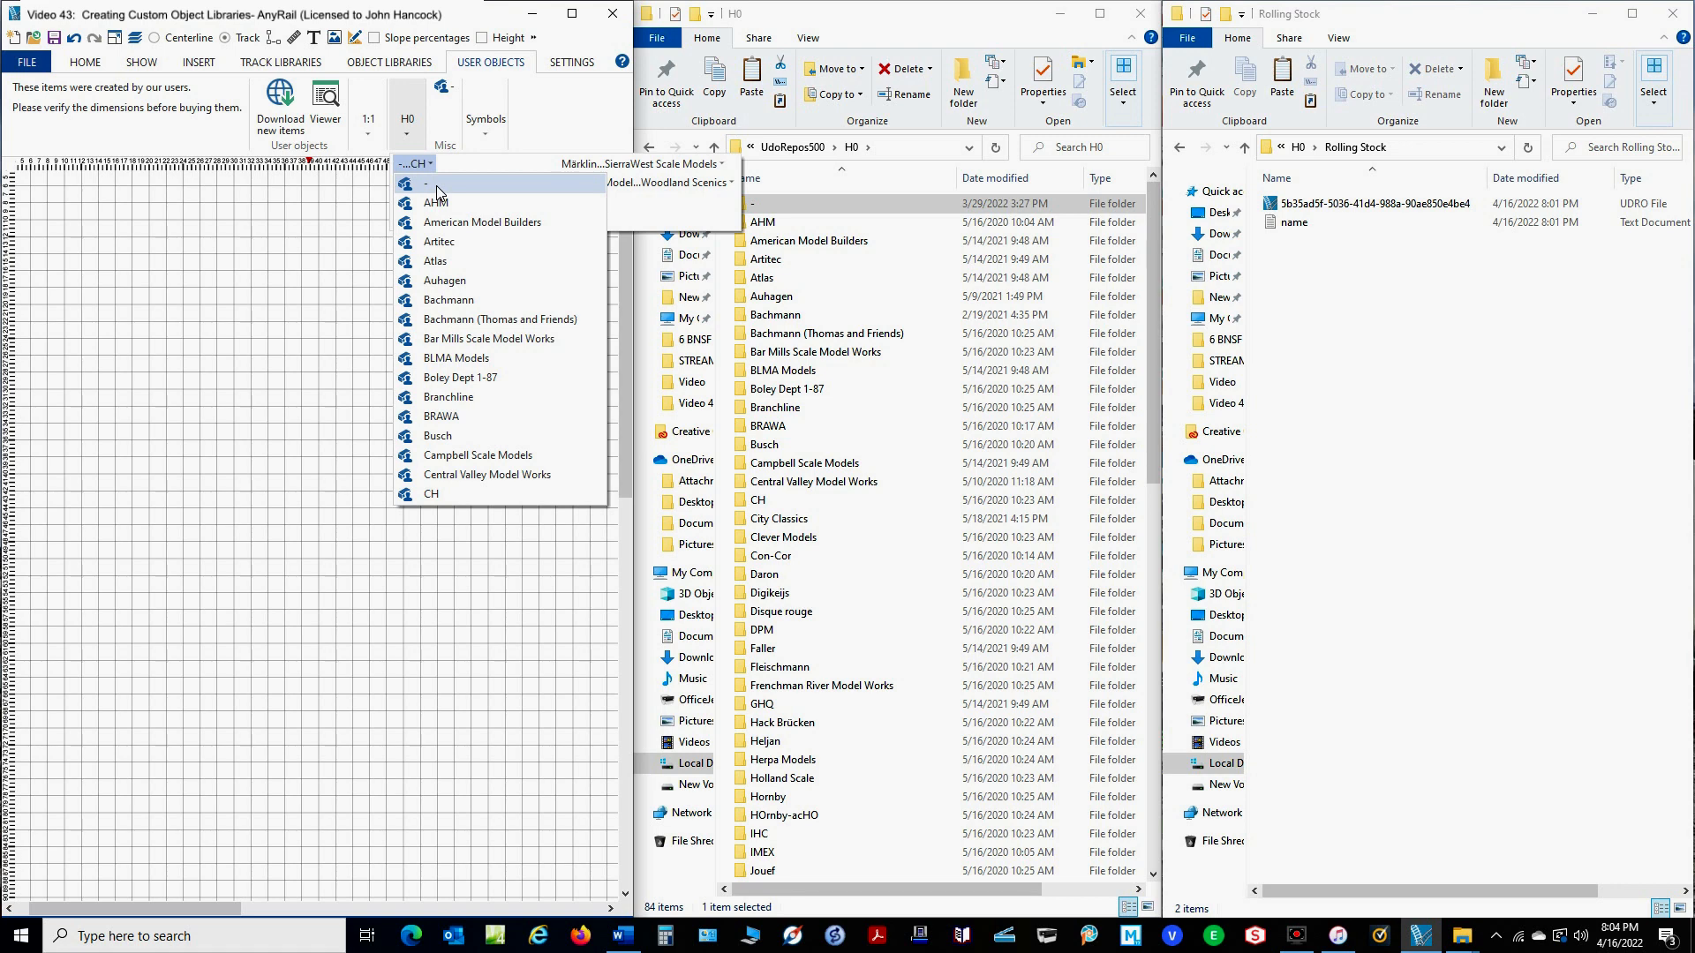
left_click(438, 191)
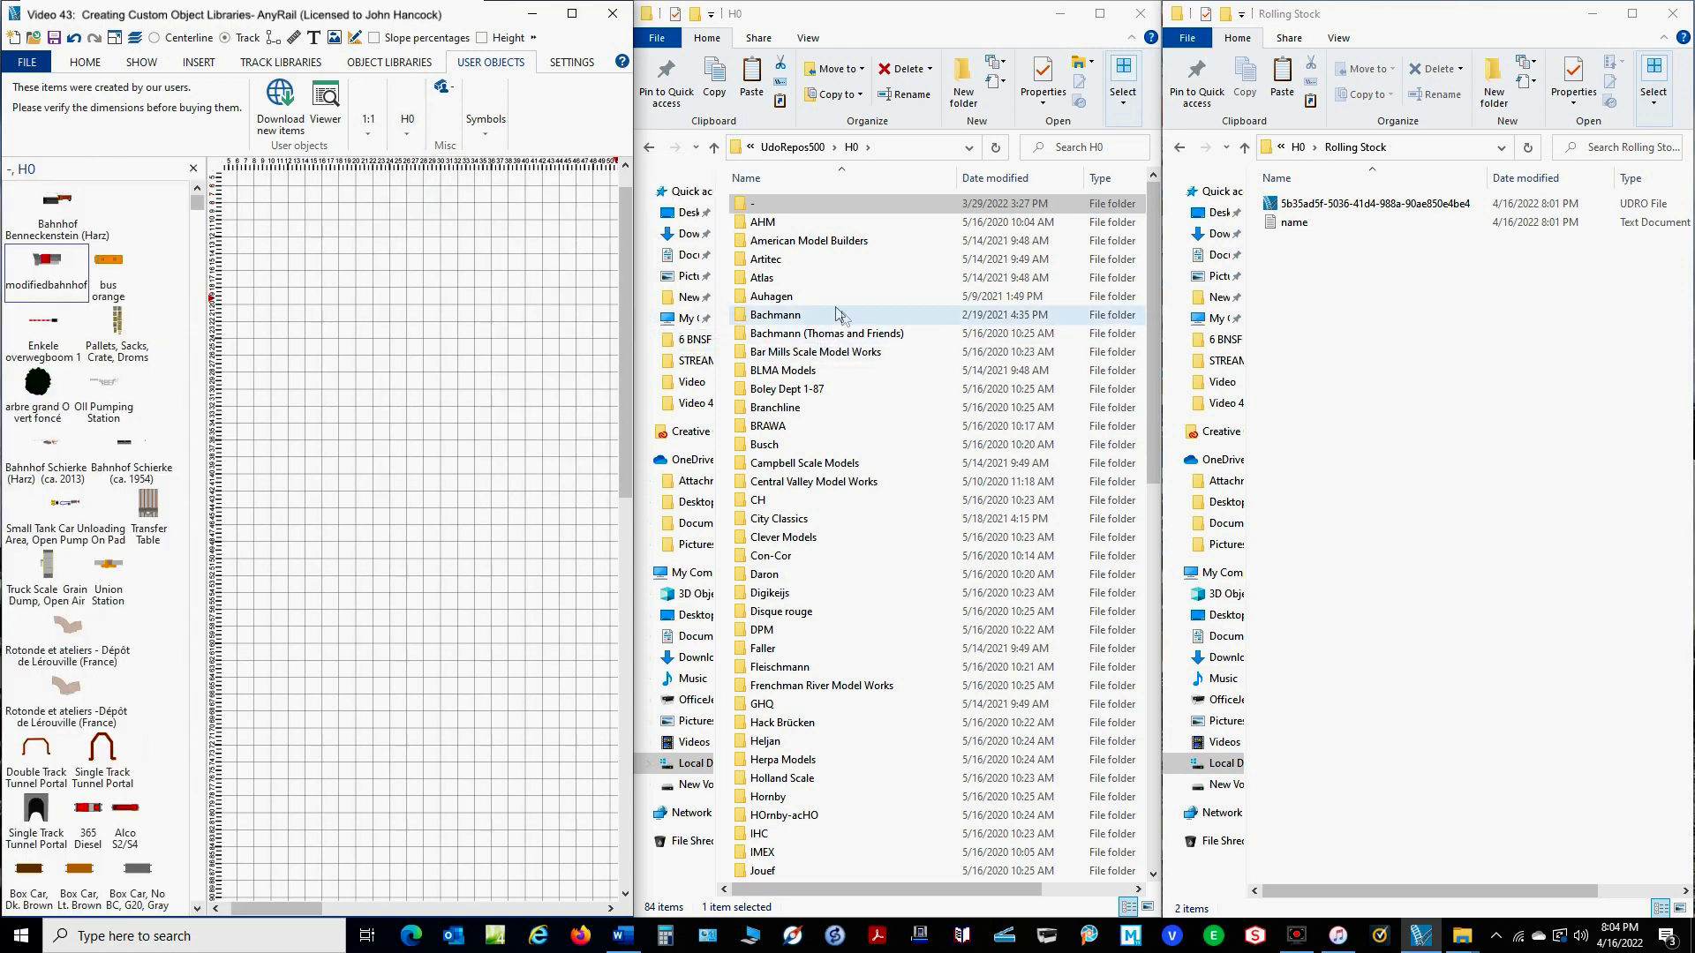
double_click(788, 207)
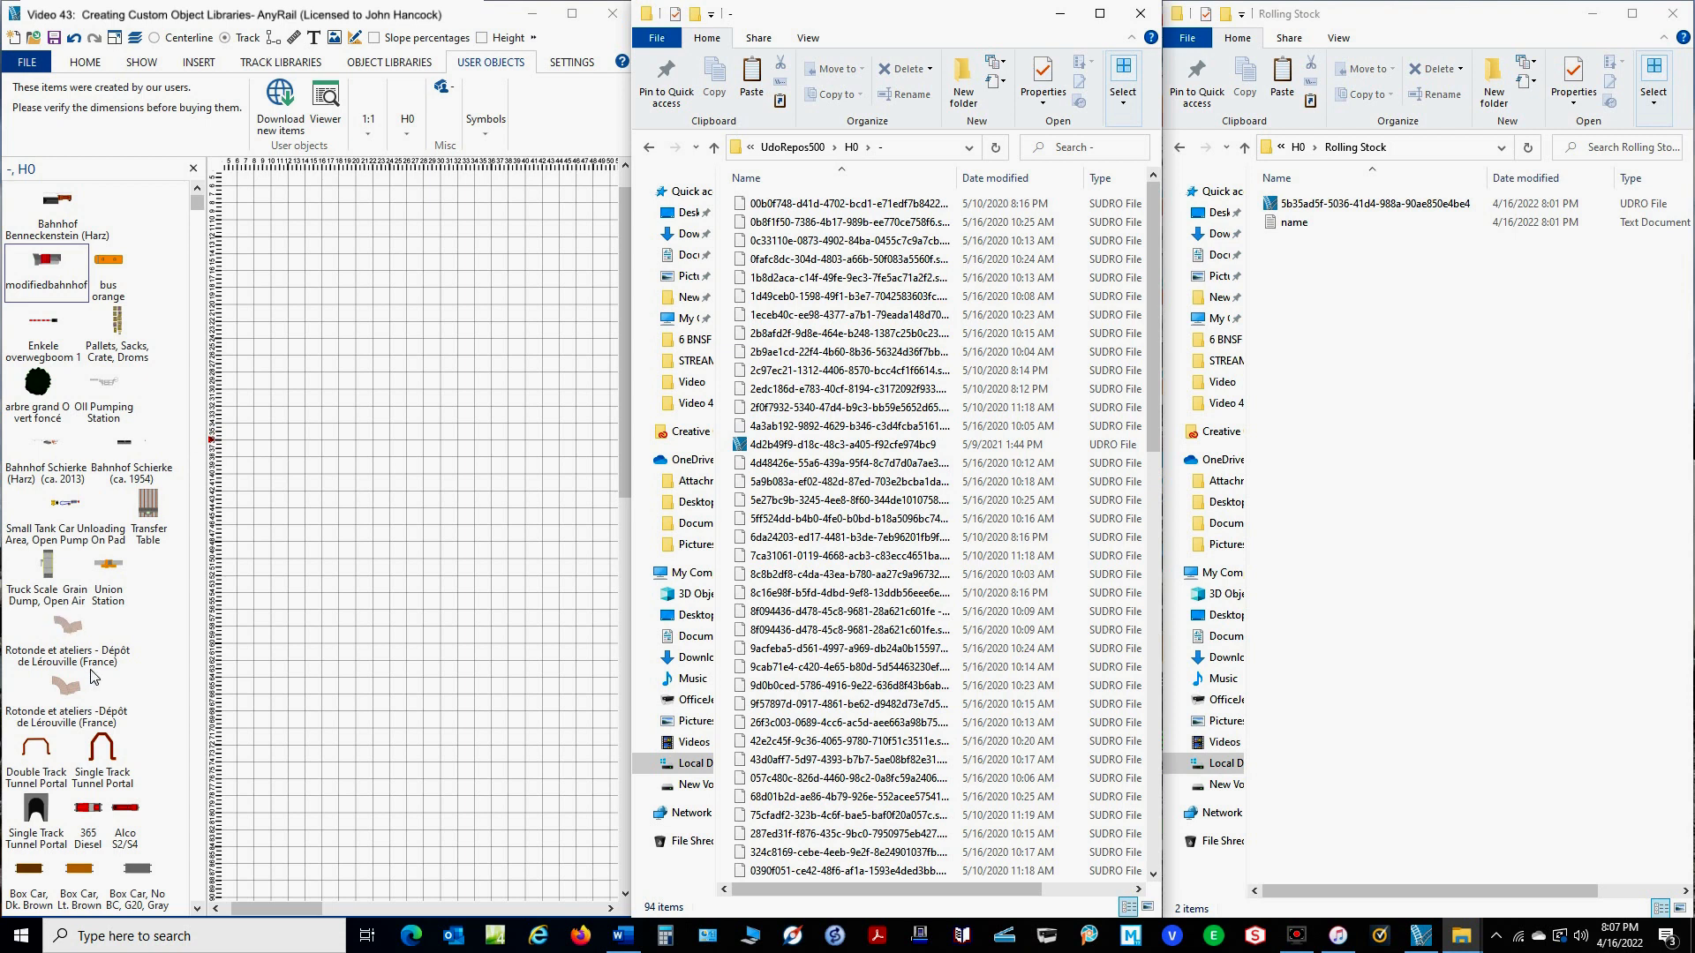
Show the details of the 365 Diesel in AnyRail and highlight the file name at the end of its path.
scroll(97, 680, "down", 2)
scroll(97, 679, "down", 10)
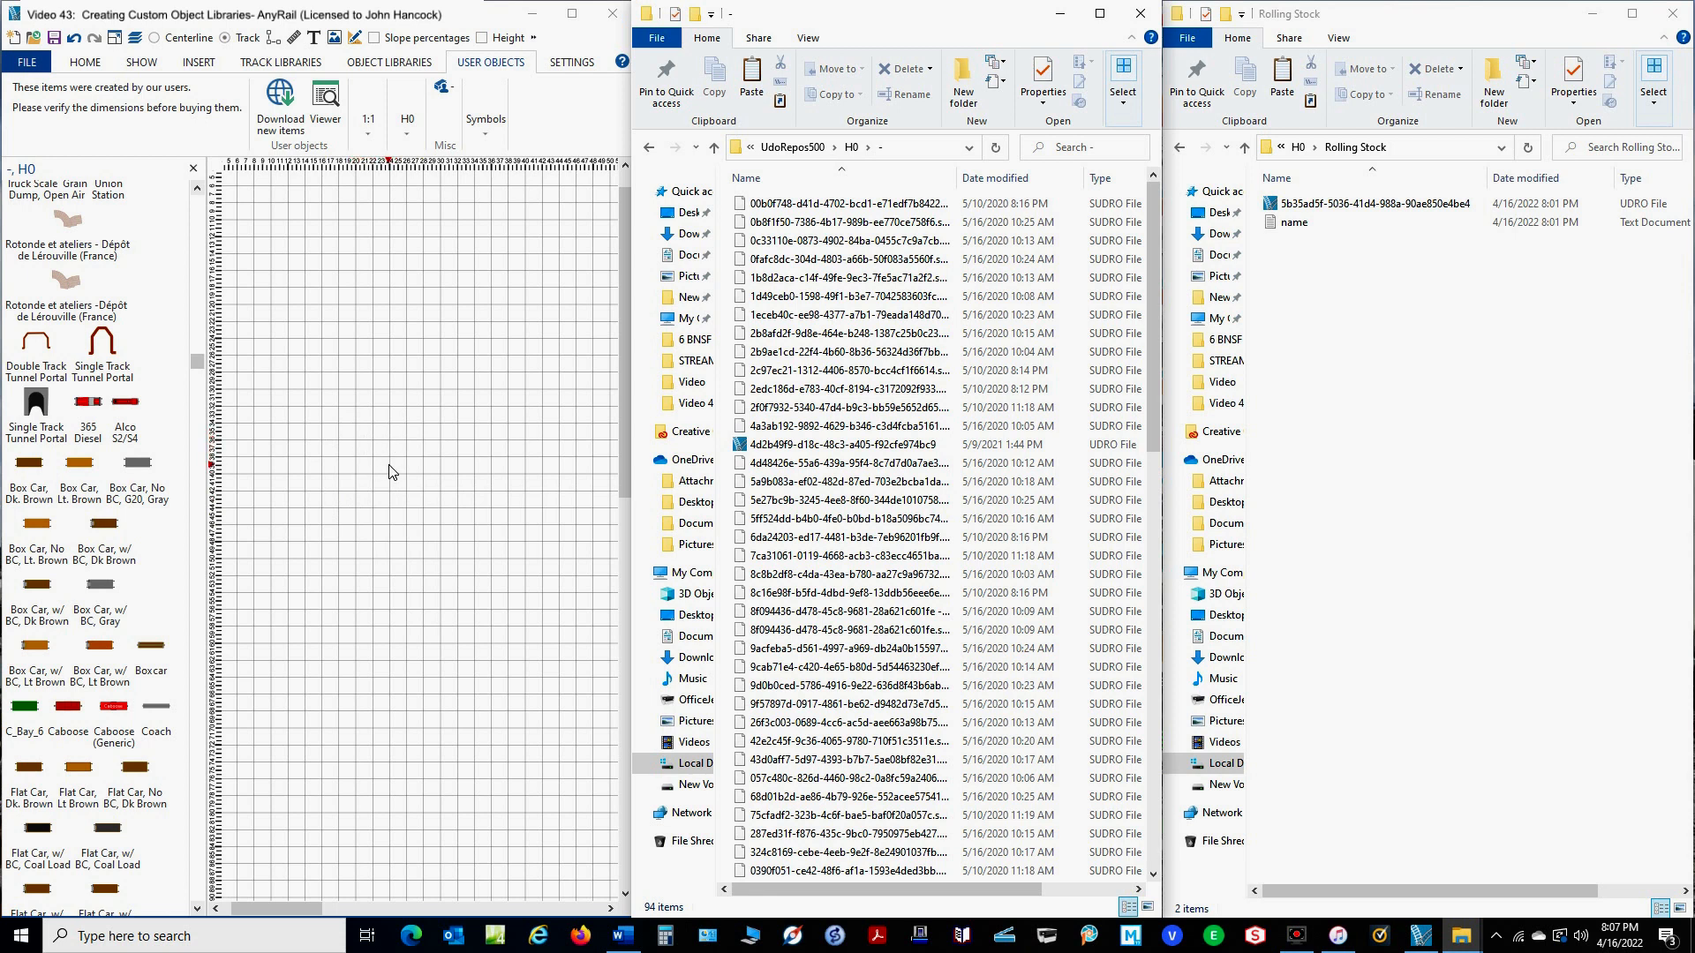
right_click(91, 405)
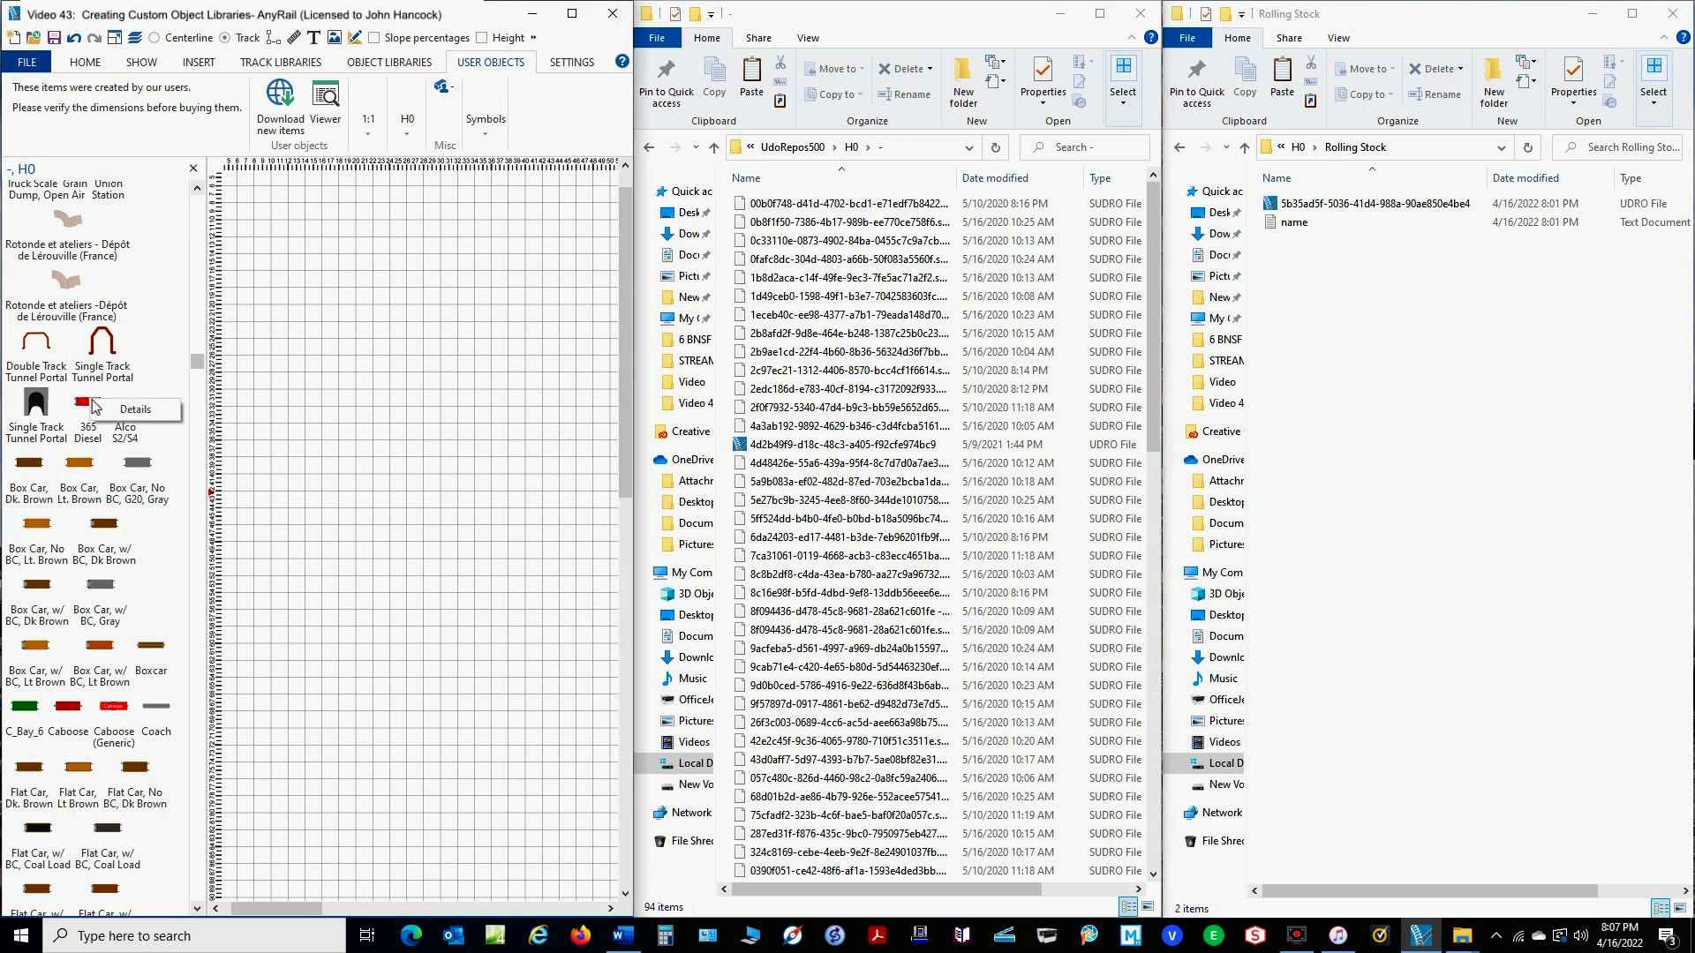
left_click(143, 415)
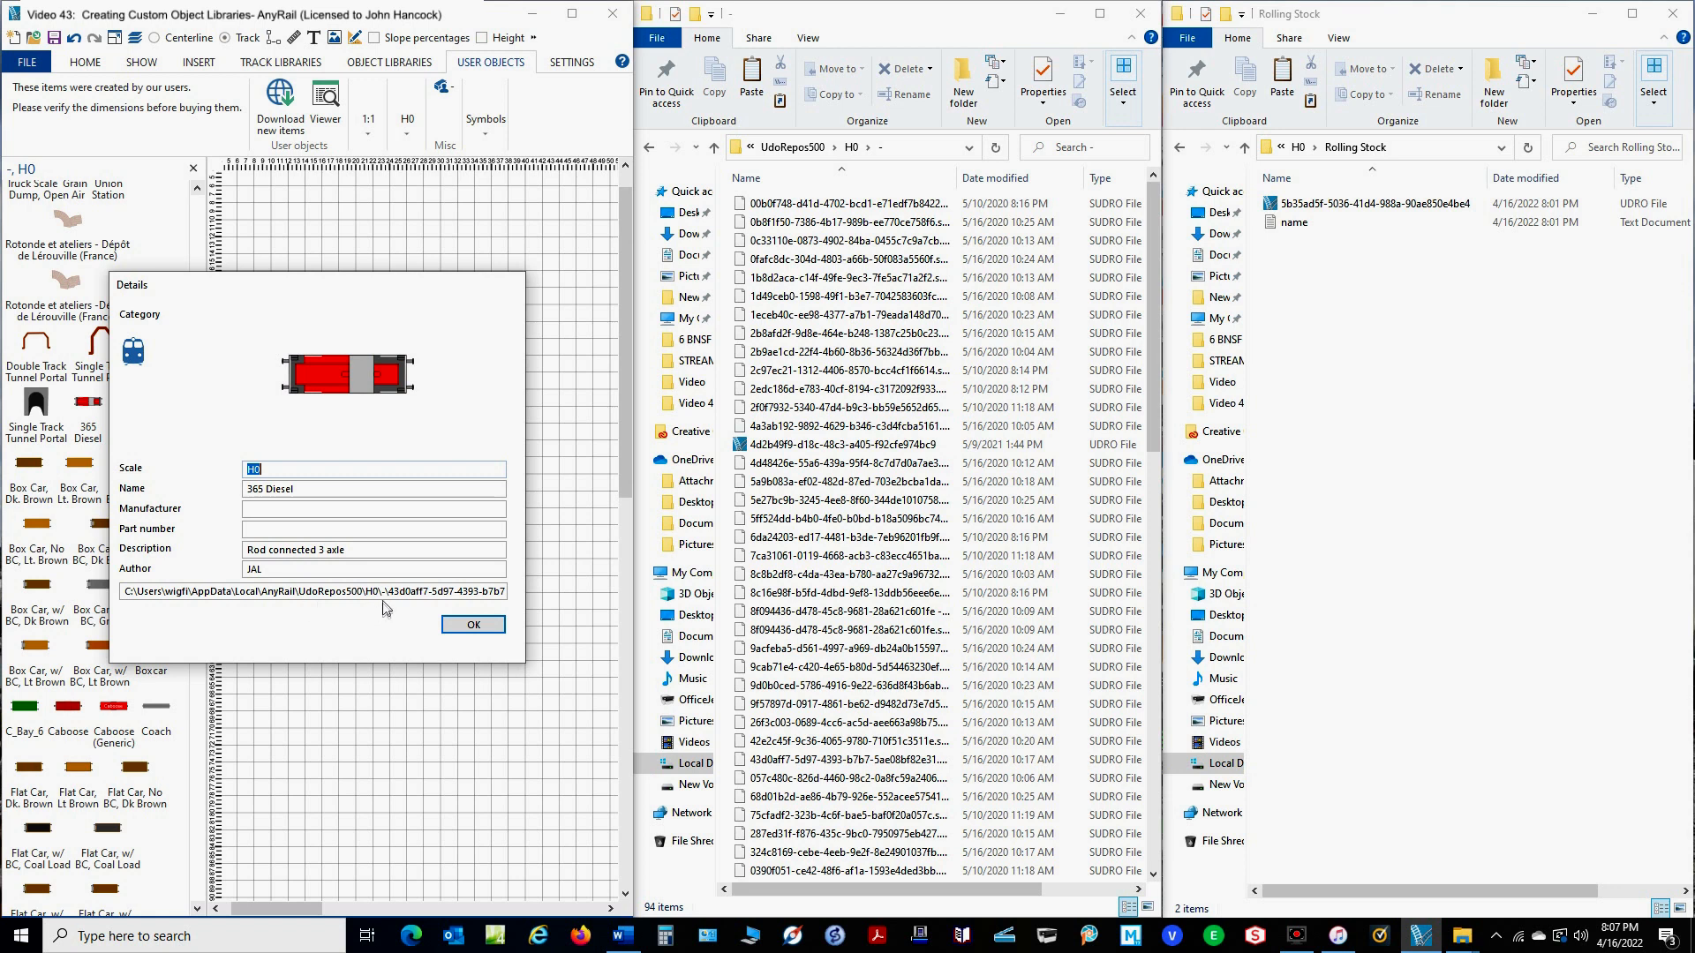
left_click(482, 592)
key("Right")
key("Right")
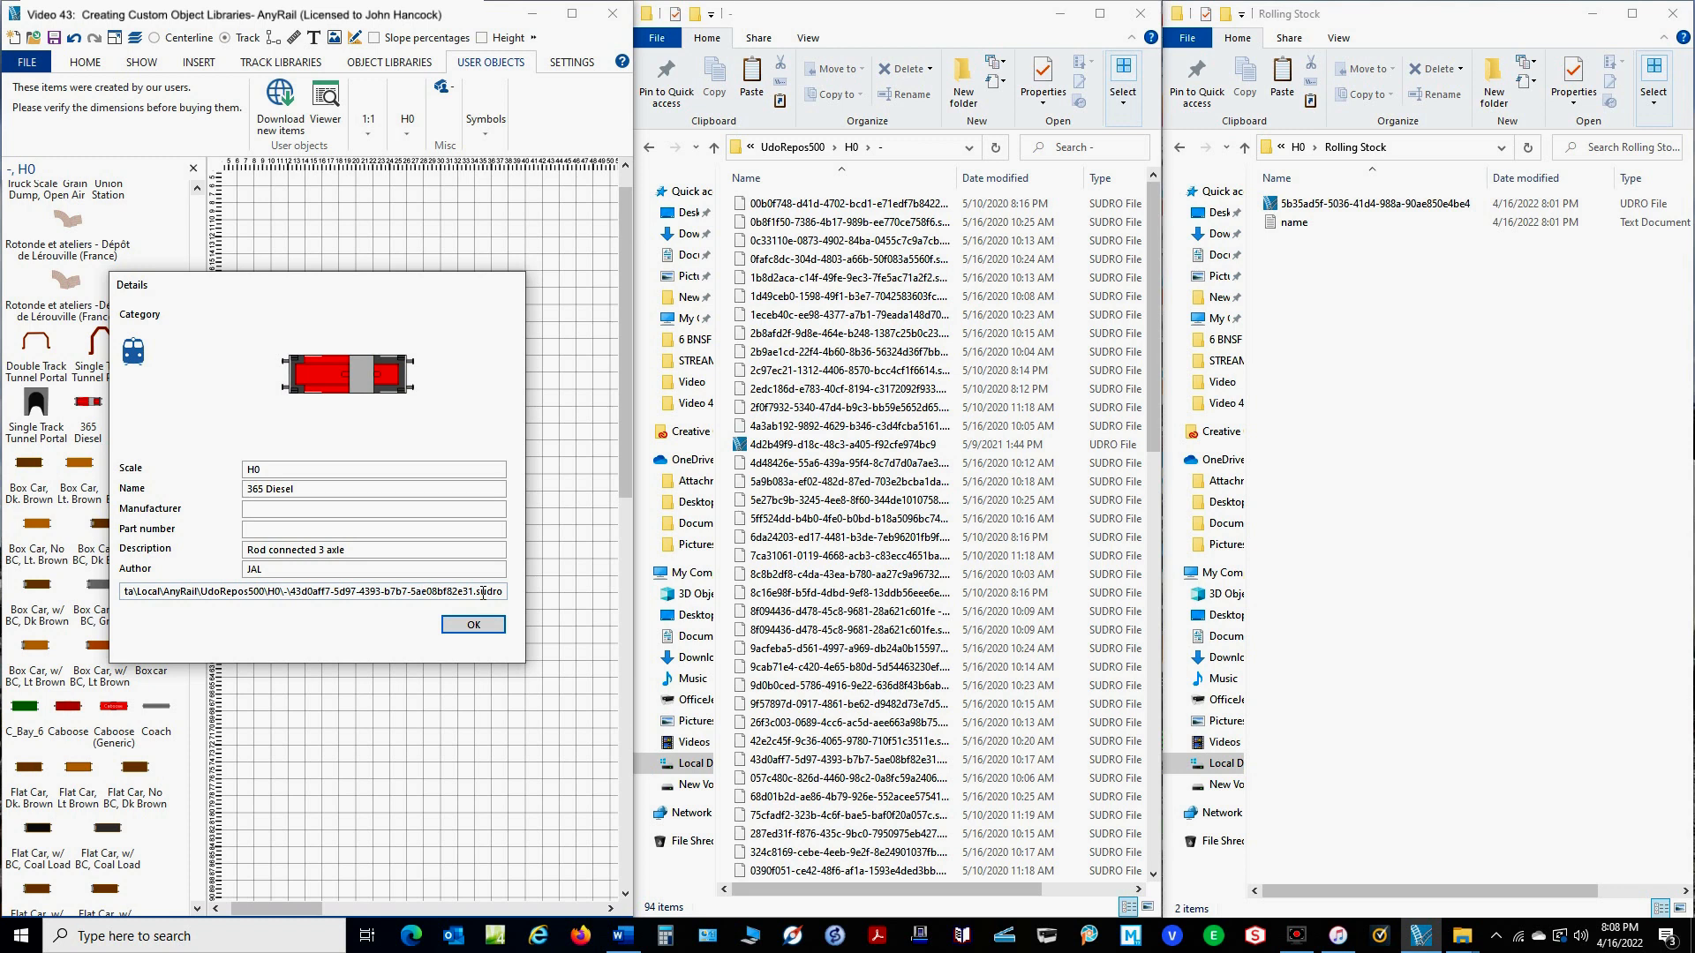
left_click_drag(503, 592, 291, 593)
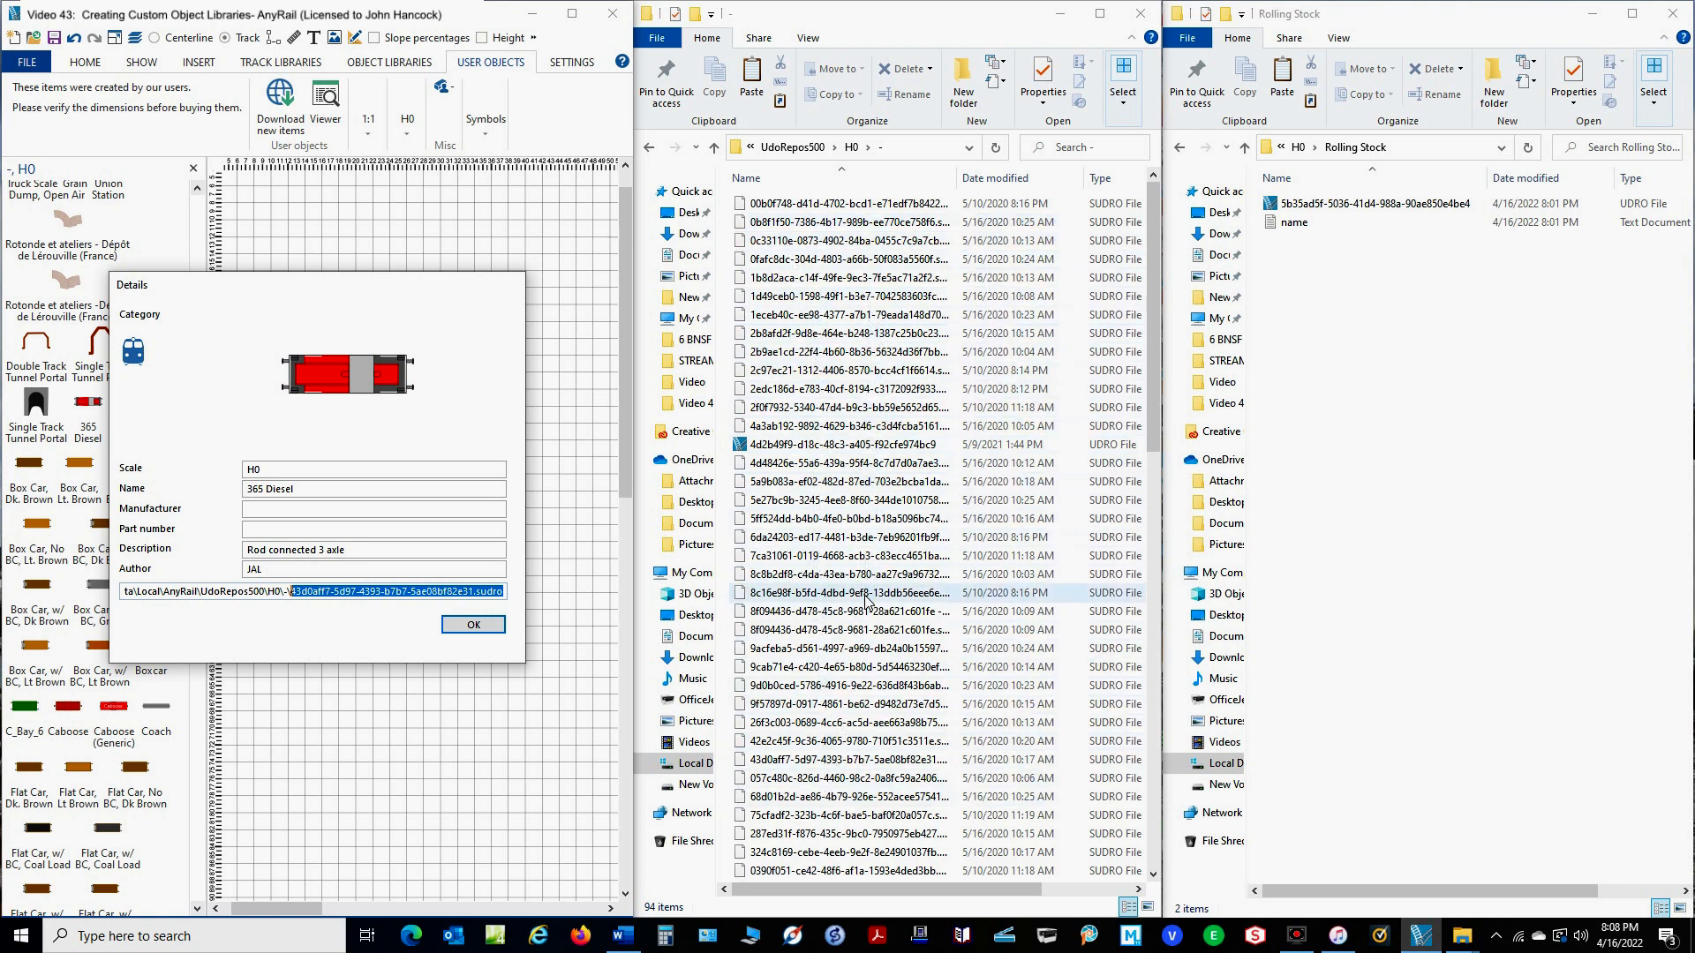
Locate and select the 365 Diesel's file, 43d0aff7-5d97-4393-b7b7-5ae08bf82e31.sudro, in the - folder by matching its highlighted file name.
left_click(790, 180)
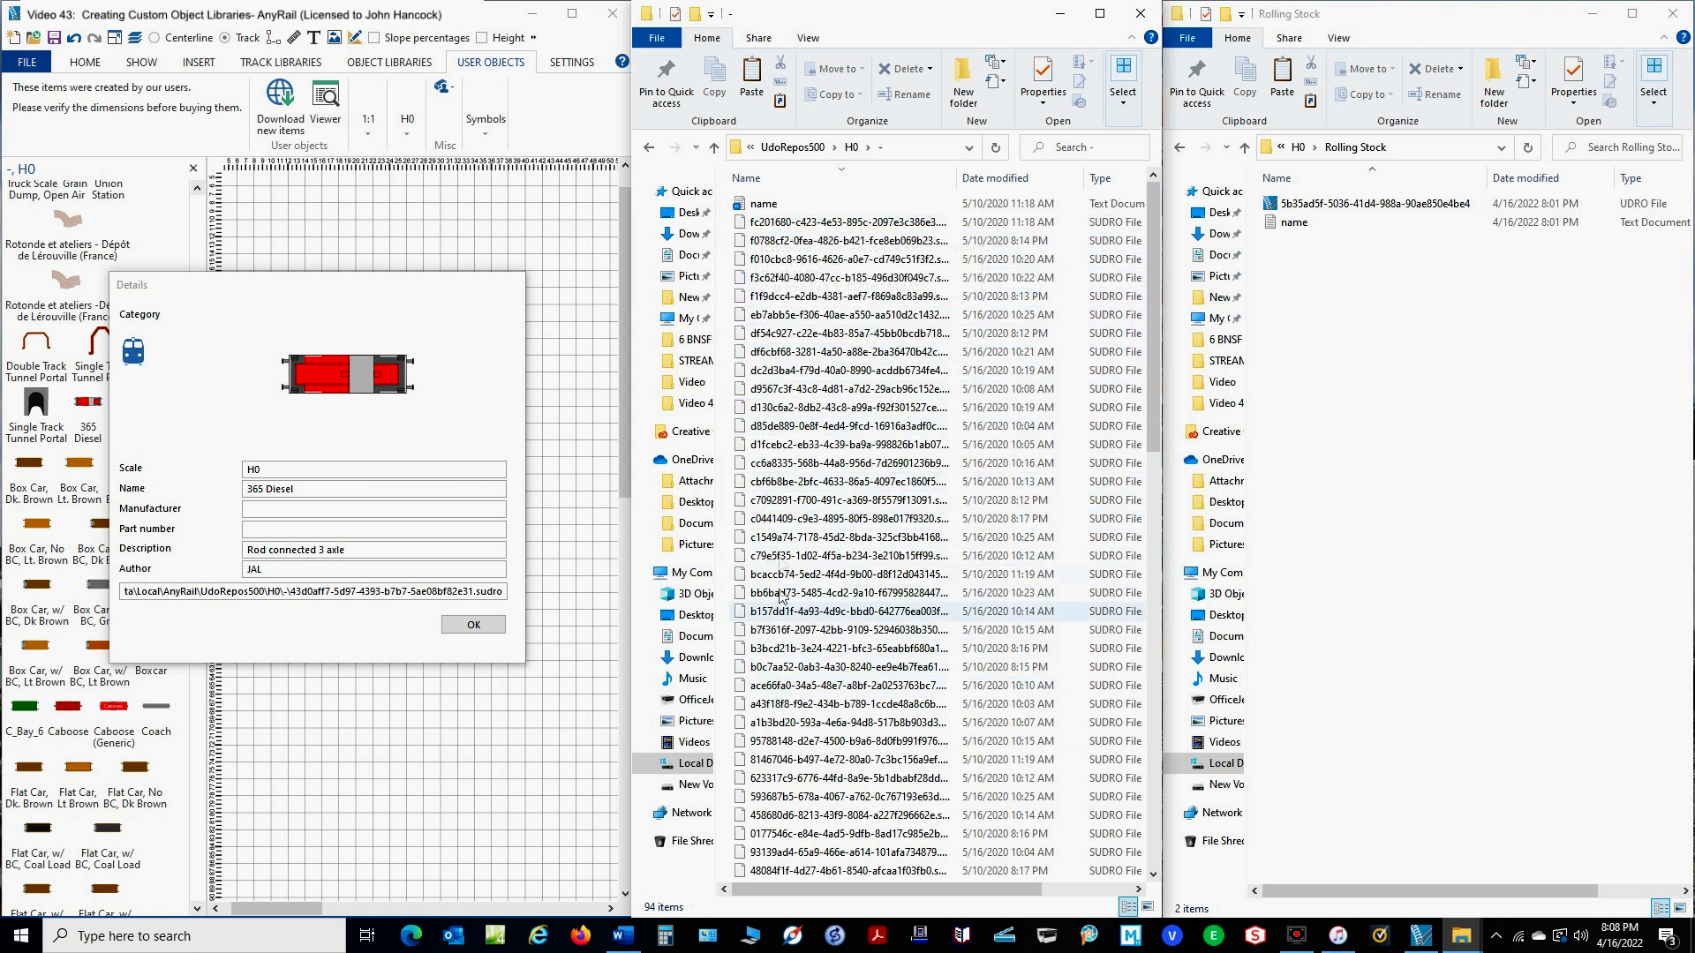
left_click(800, 179)
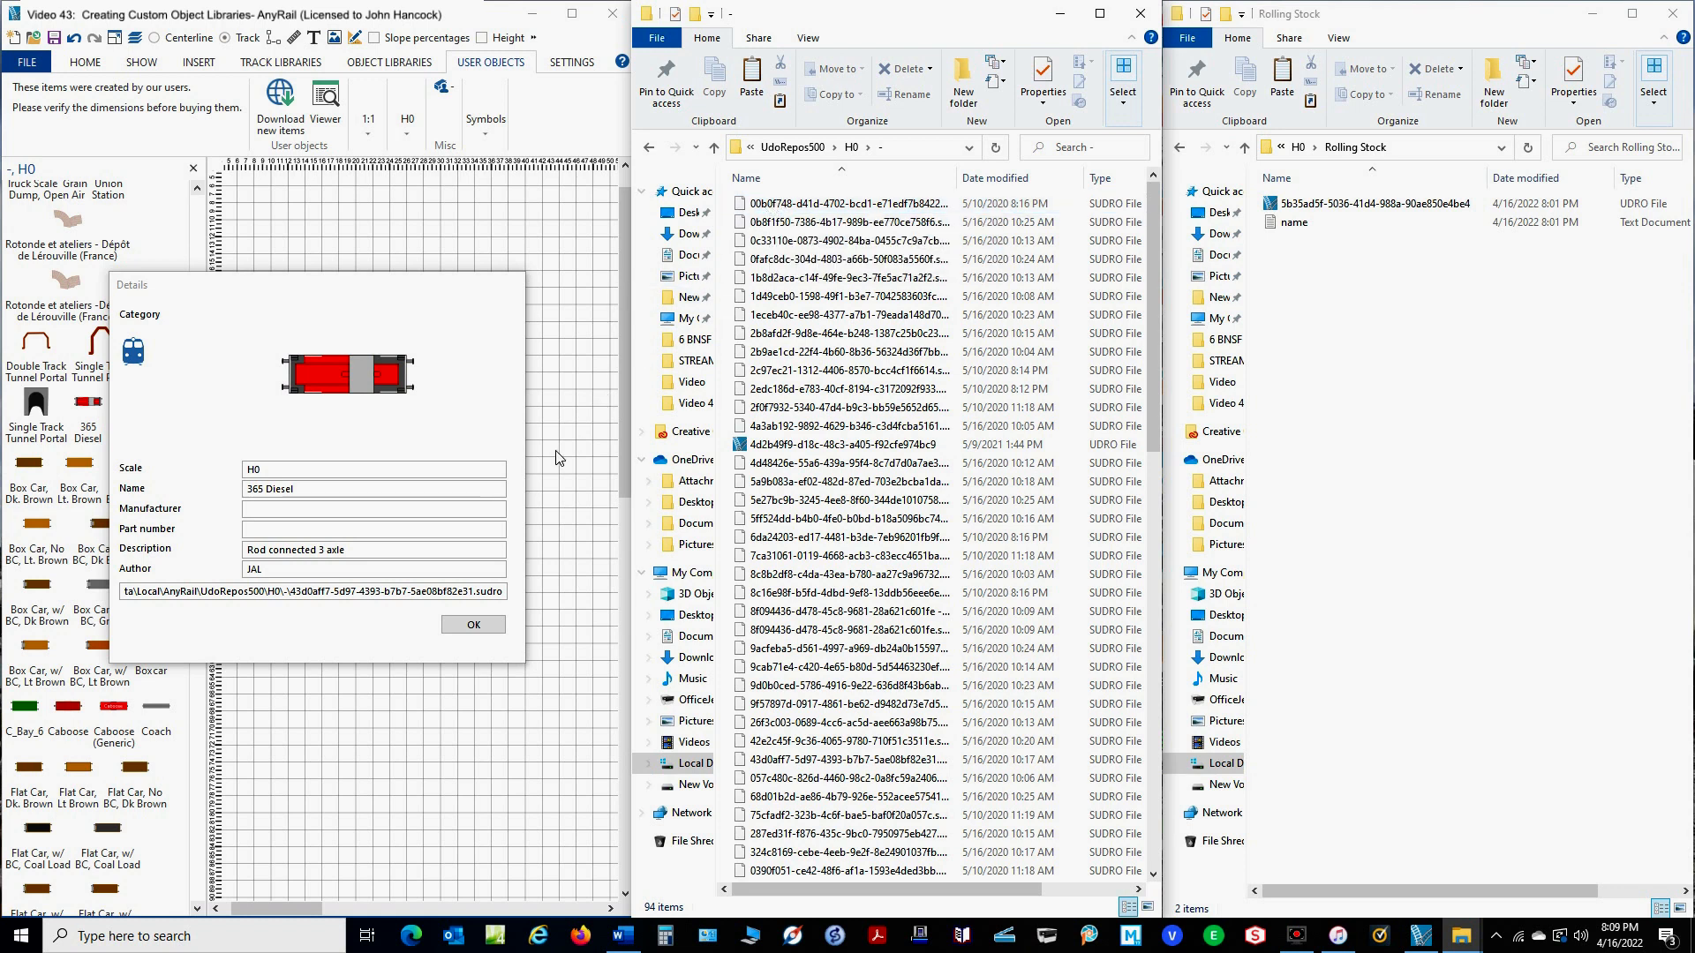
double_click(336, 593)
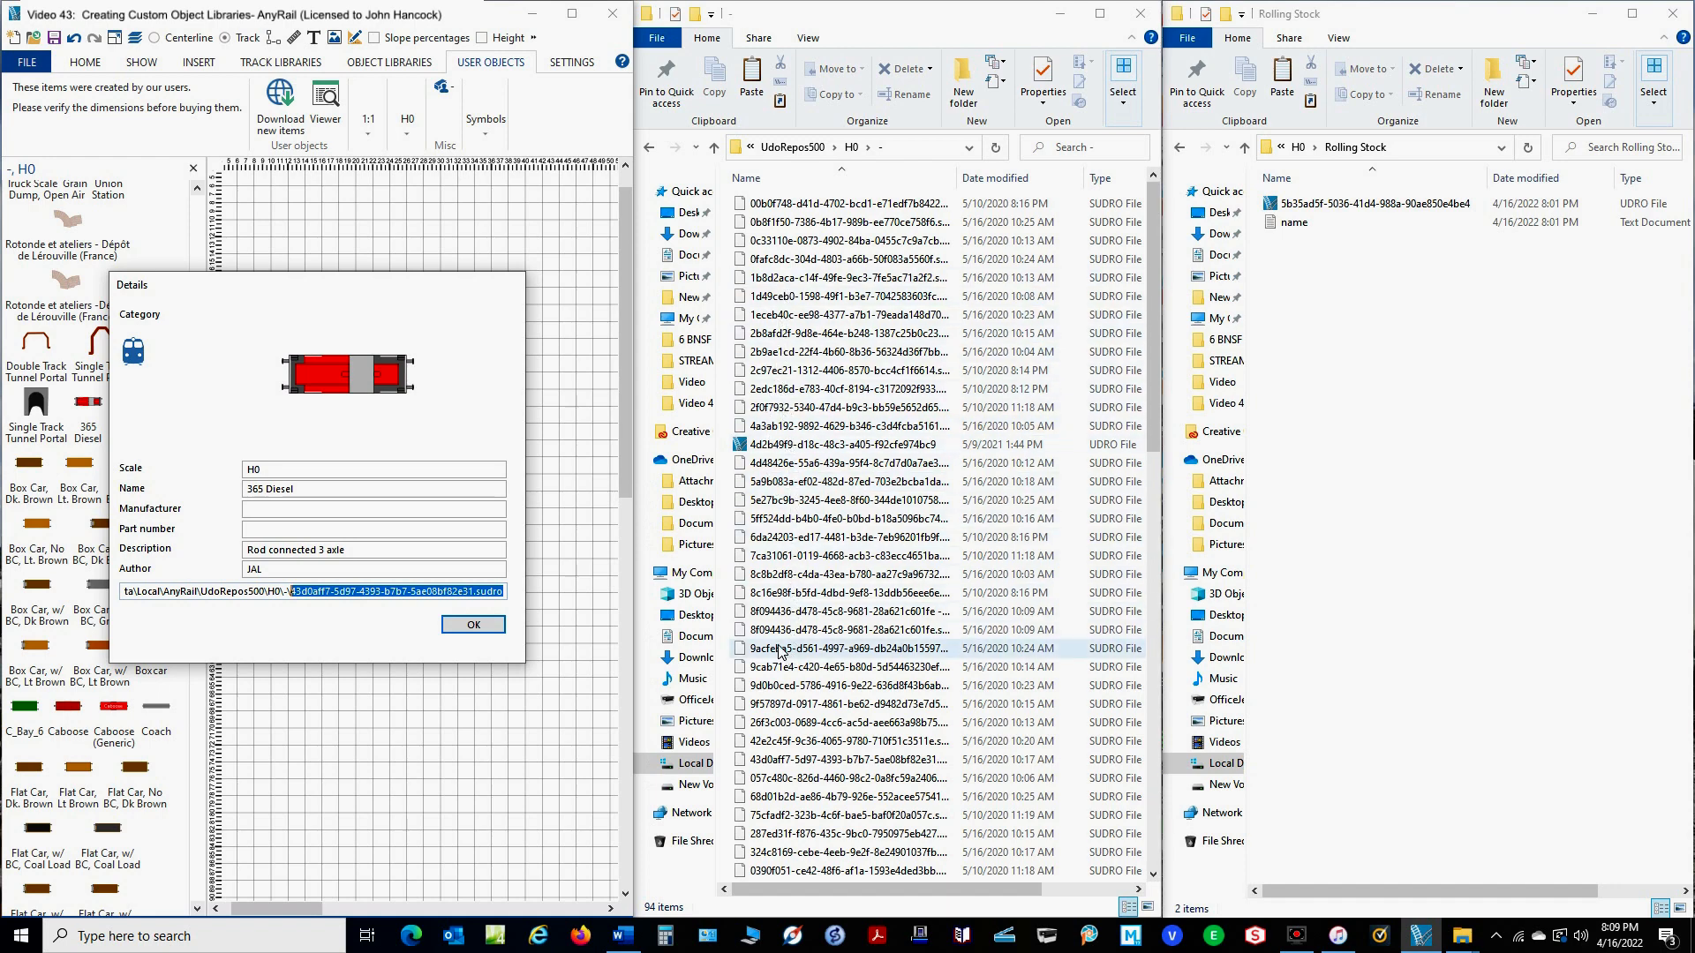
scroll(780, 652, "down", 2)
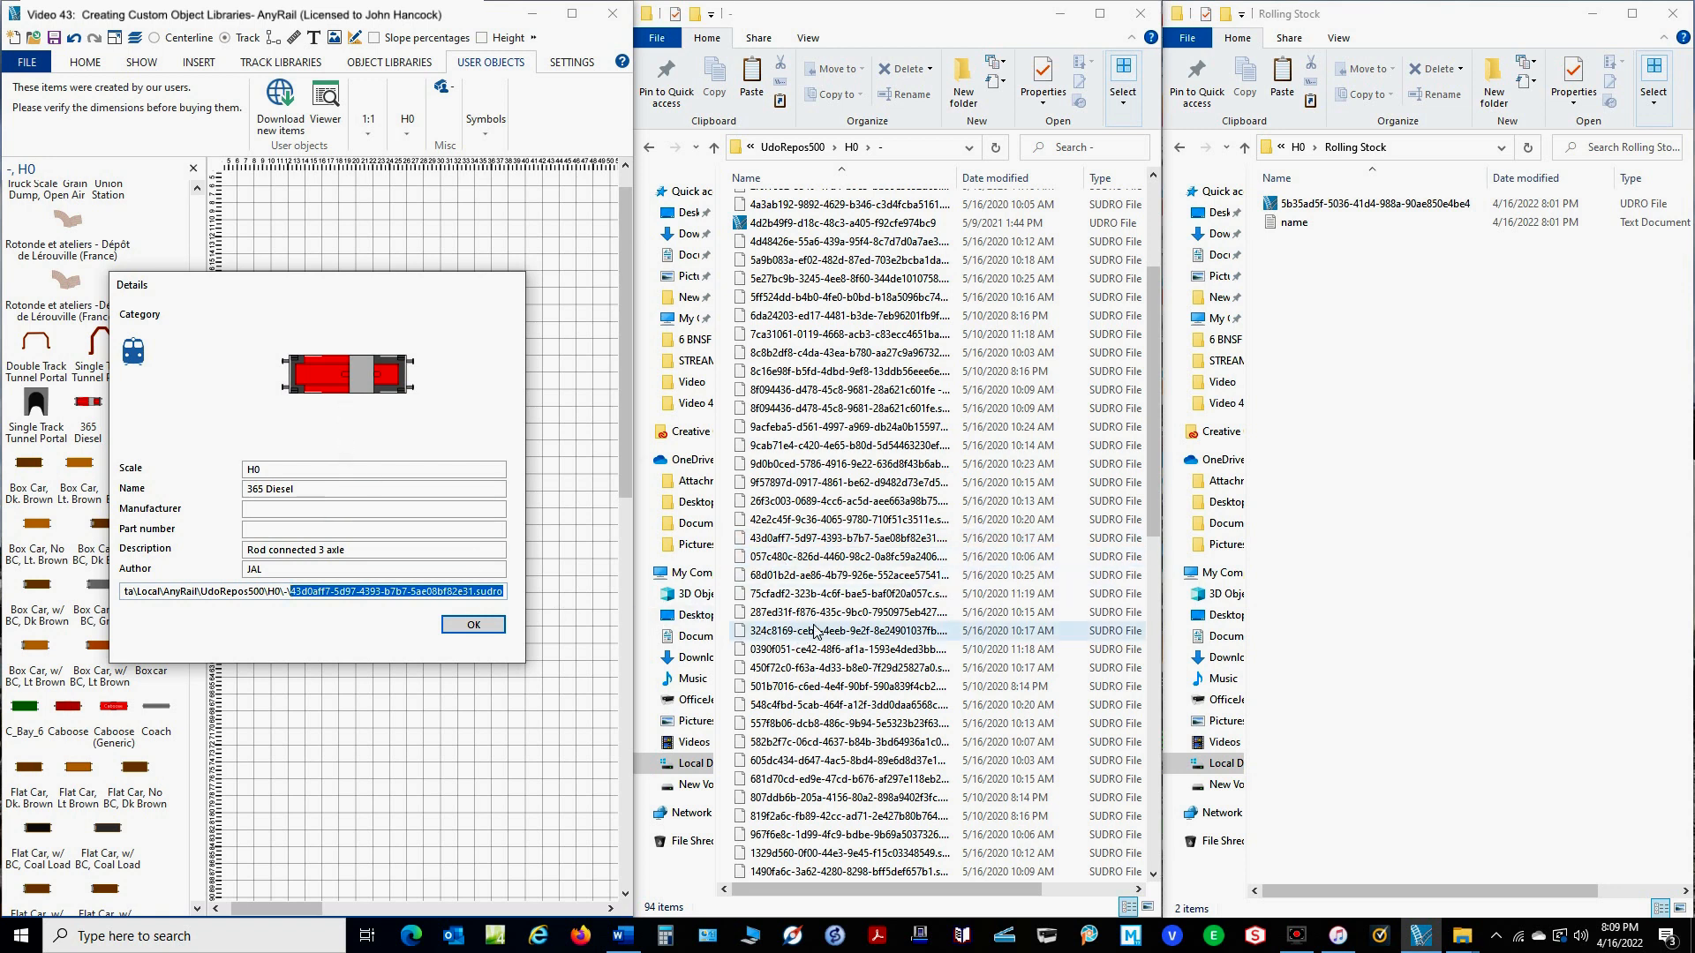
left_click(778, 540)
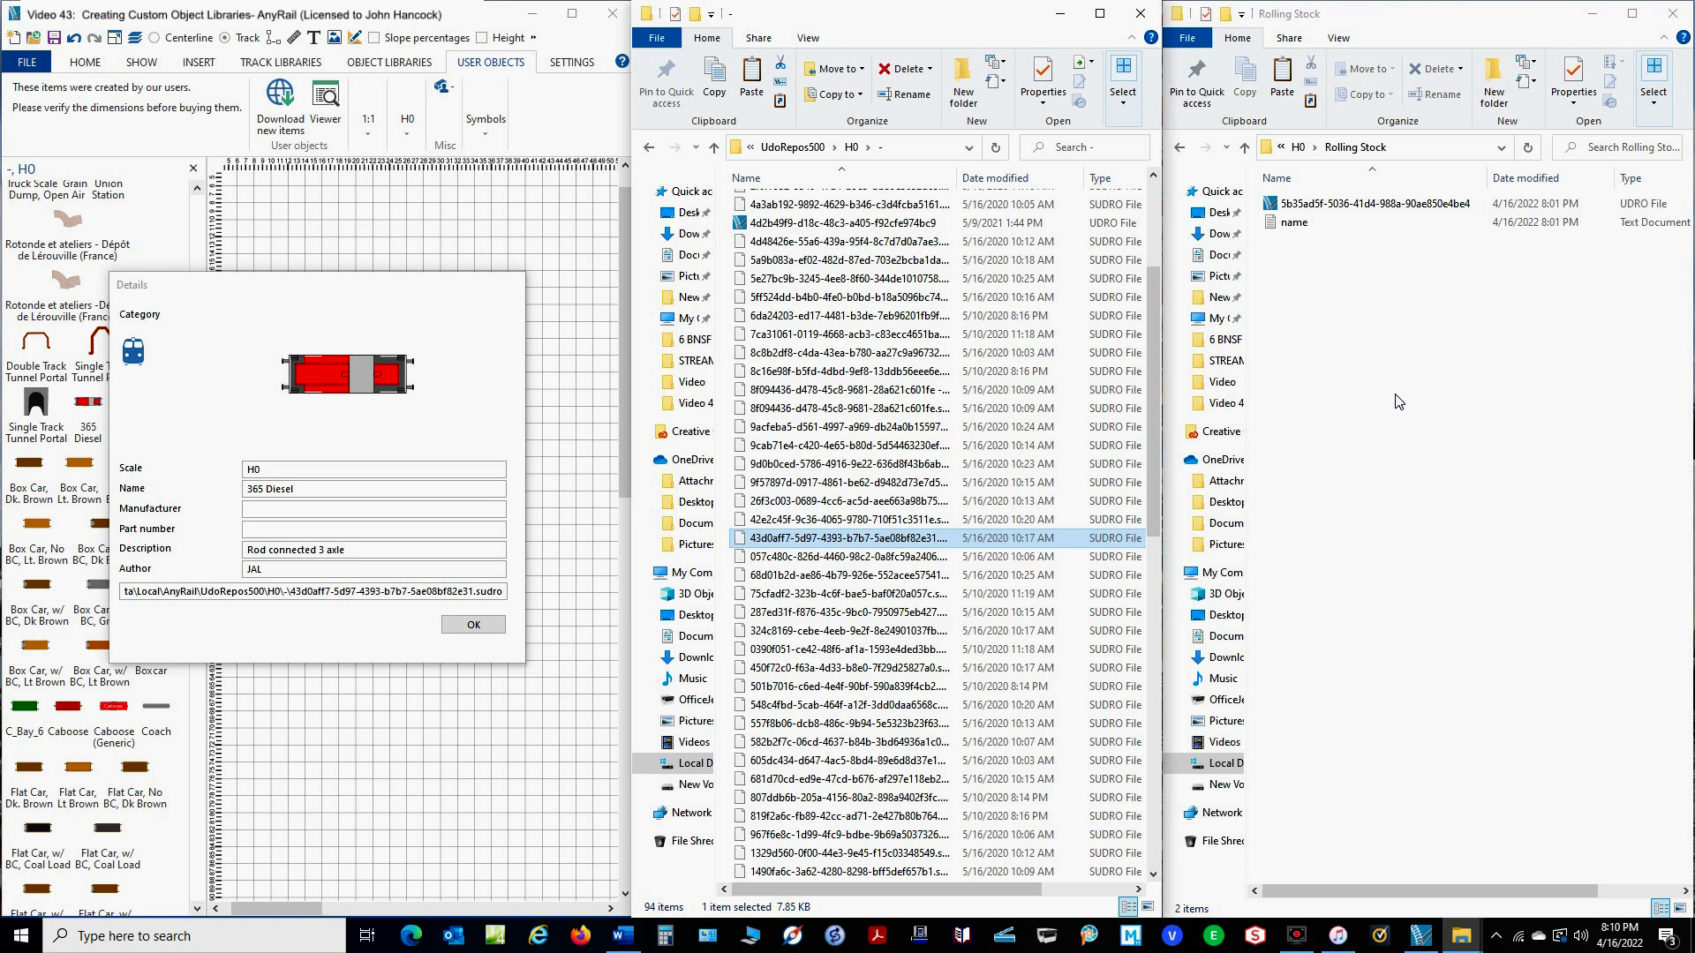
Copy the 365 Diesel's .sudro file from the - folder into the Rolling Stock folder.
left_click(807, 537)
right_click(807, 537)
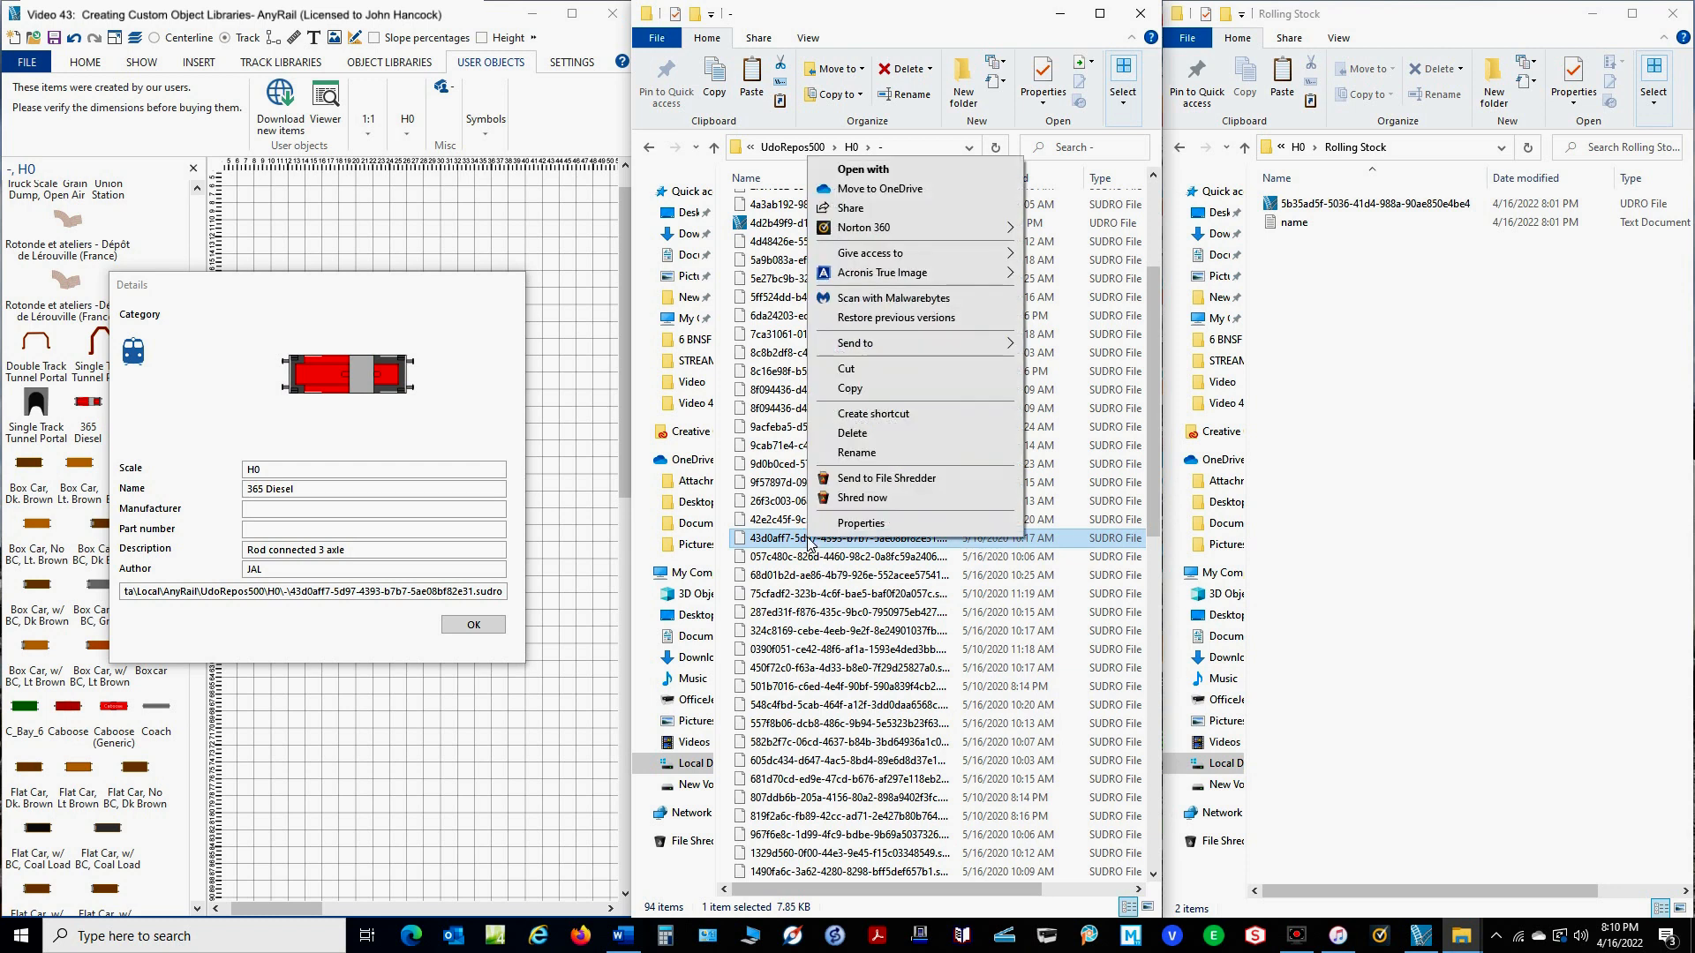
left_click(850, 391)
left_click(1356, 334)
right_click(1356, 334)
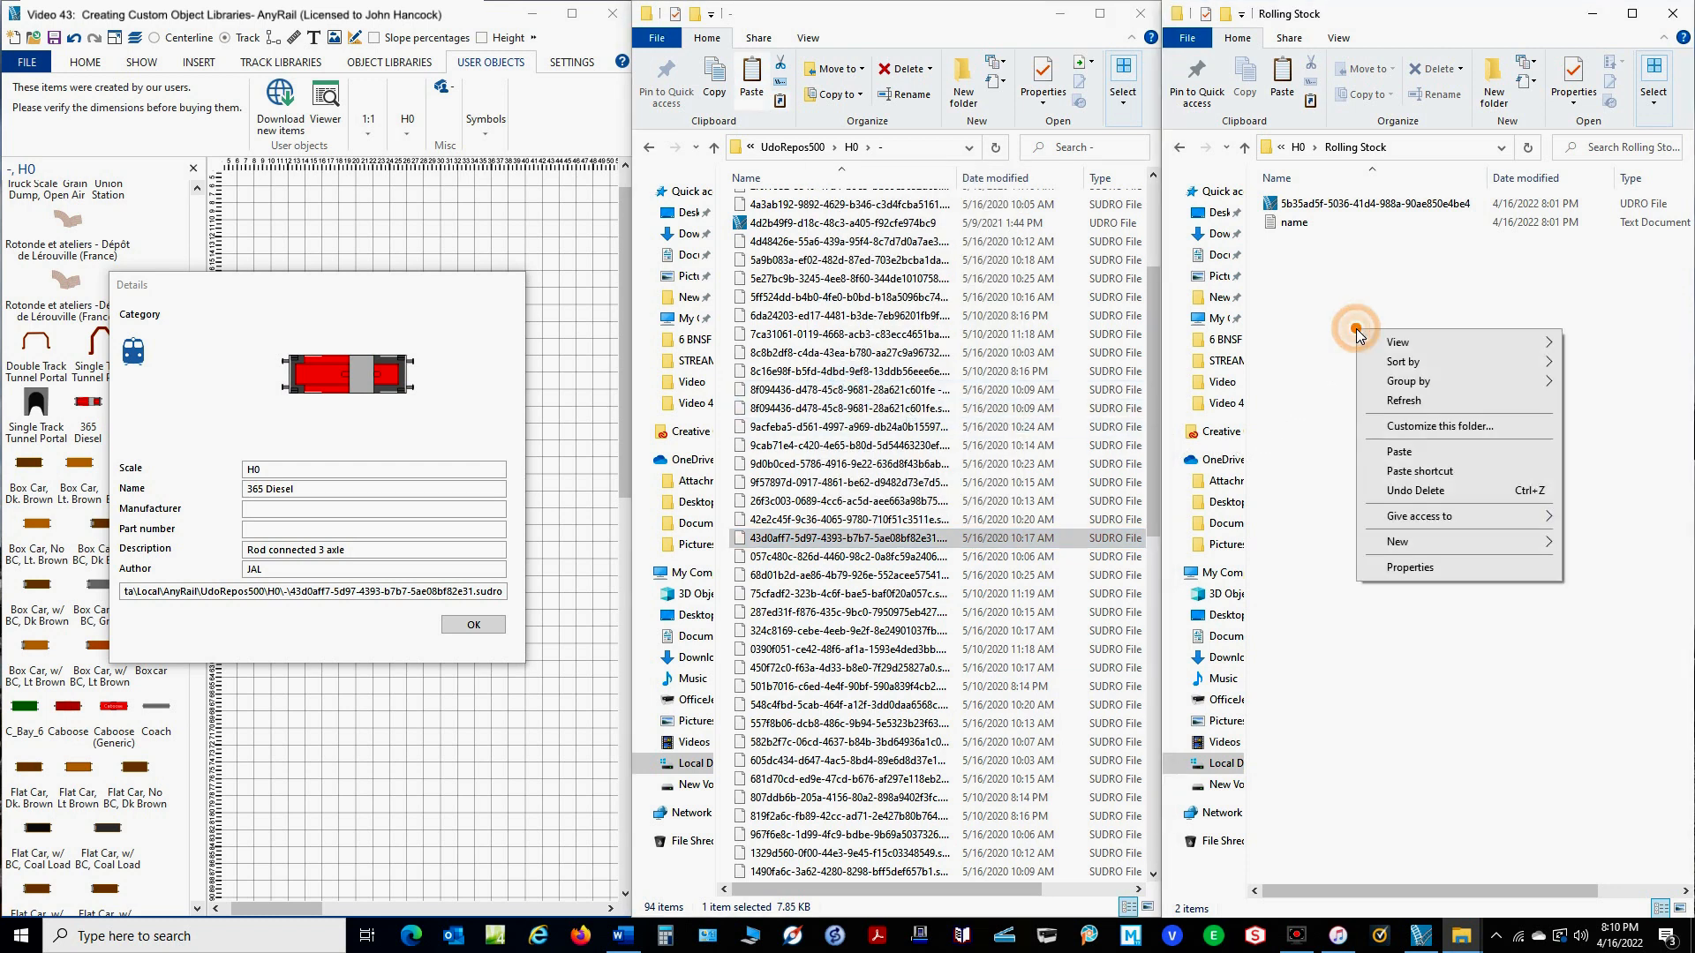
left_click(1395, 455)
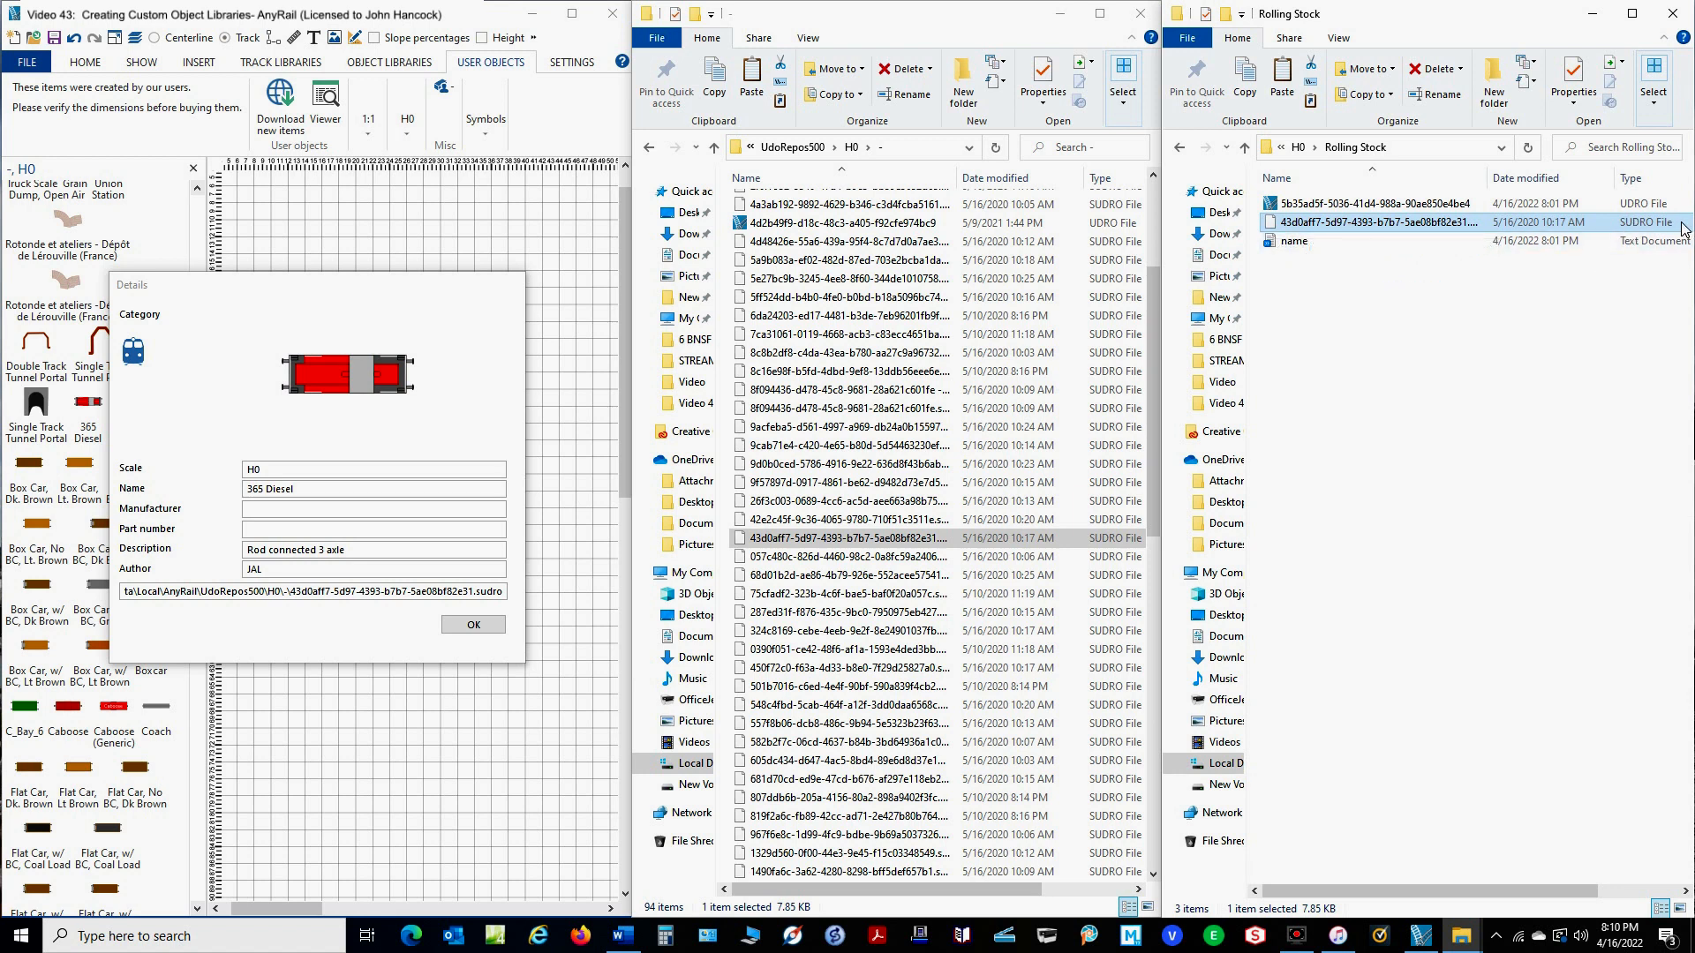
left_click(814, 543)
right_click(814, 543)
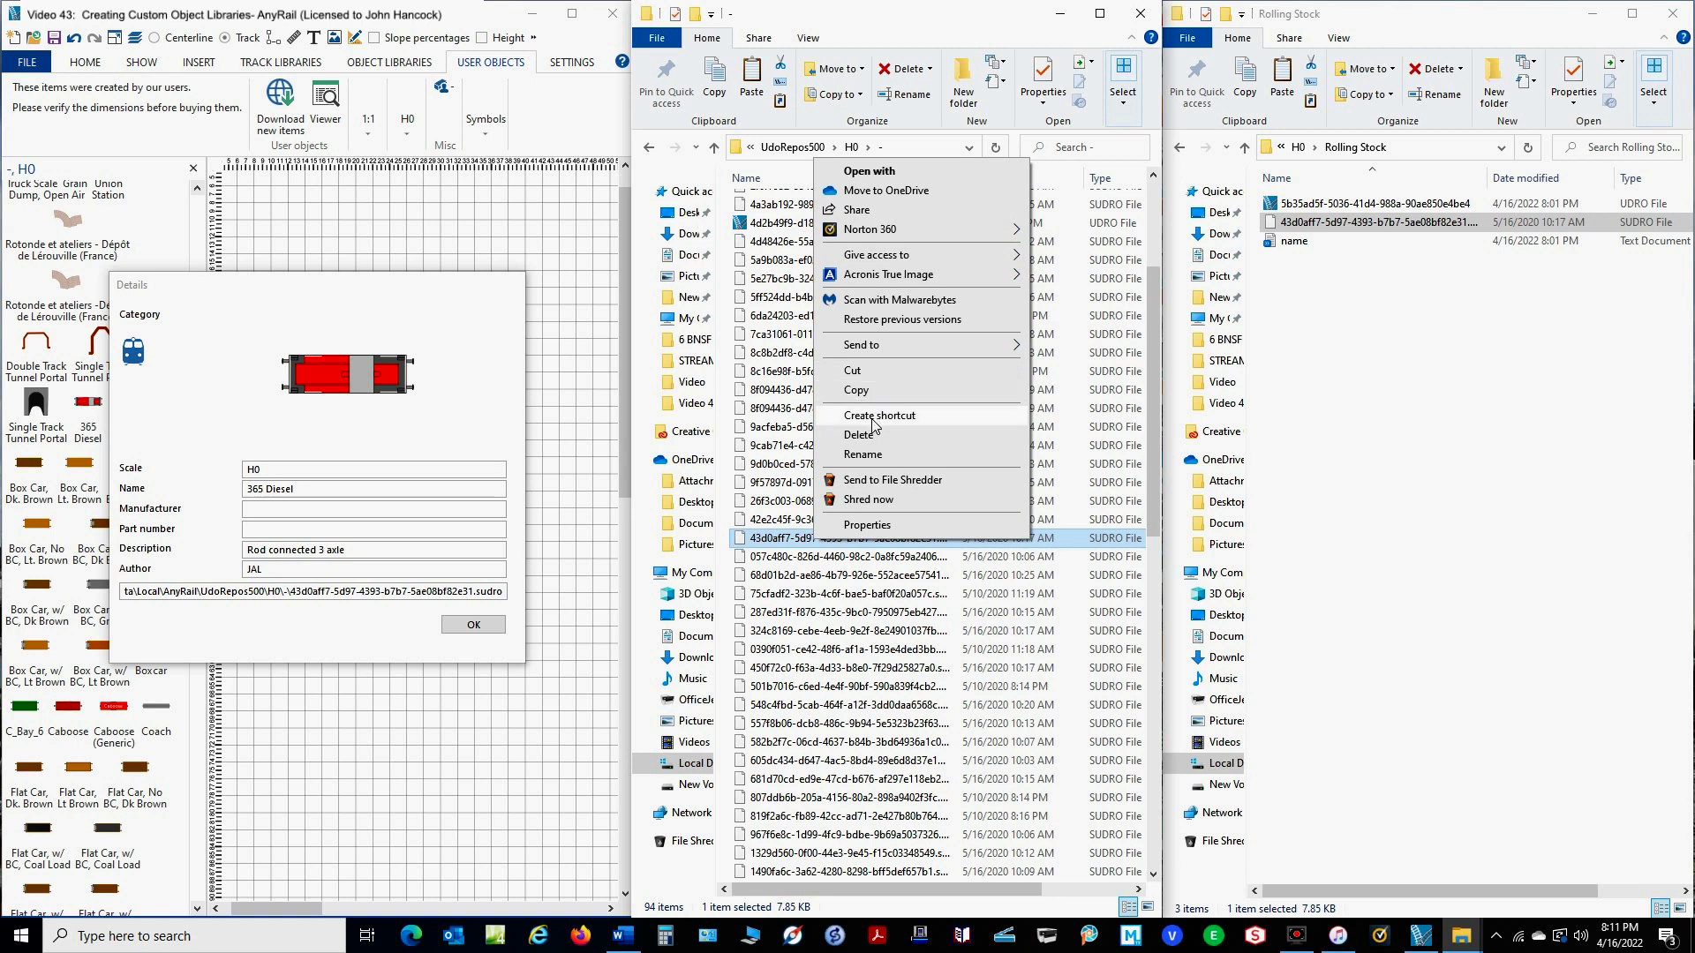
left_click(1264, 594)
left_click(829, 540)
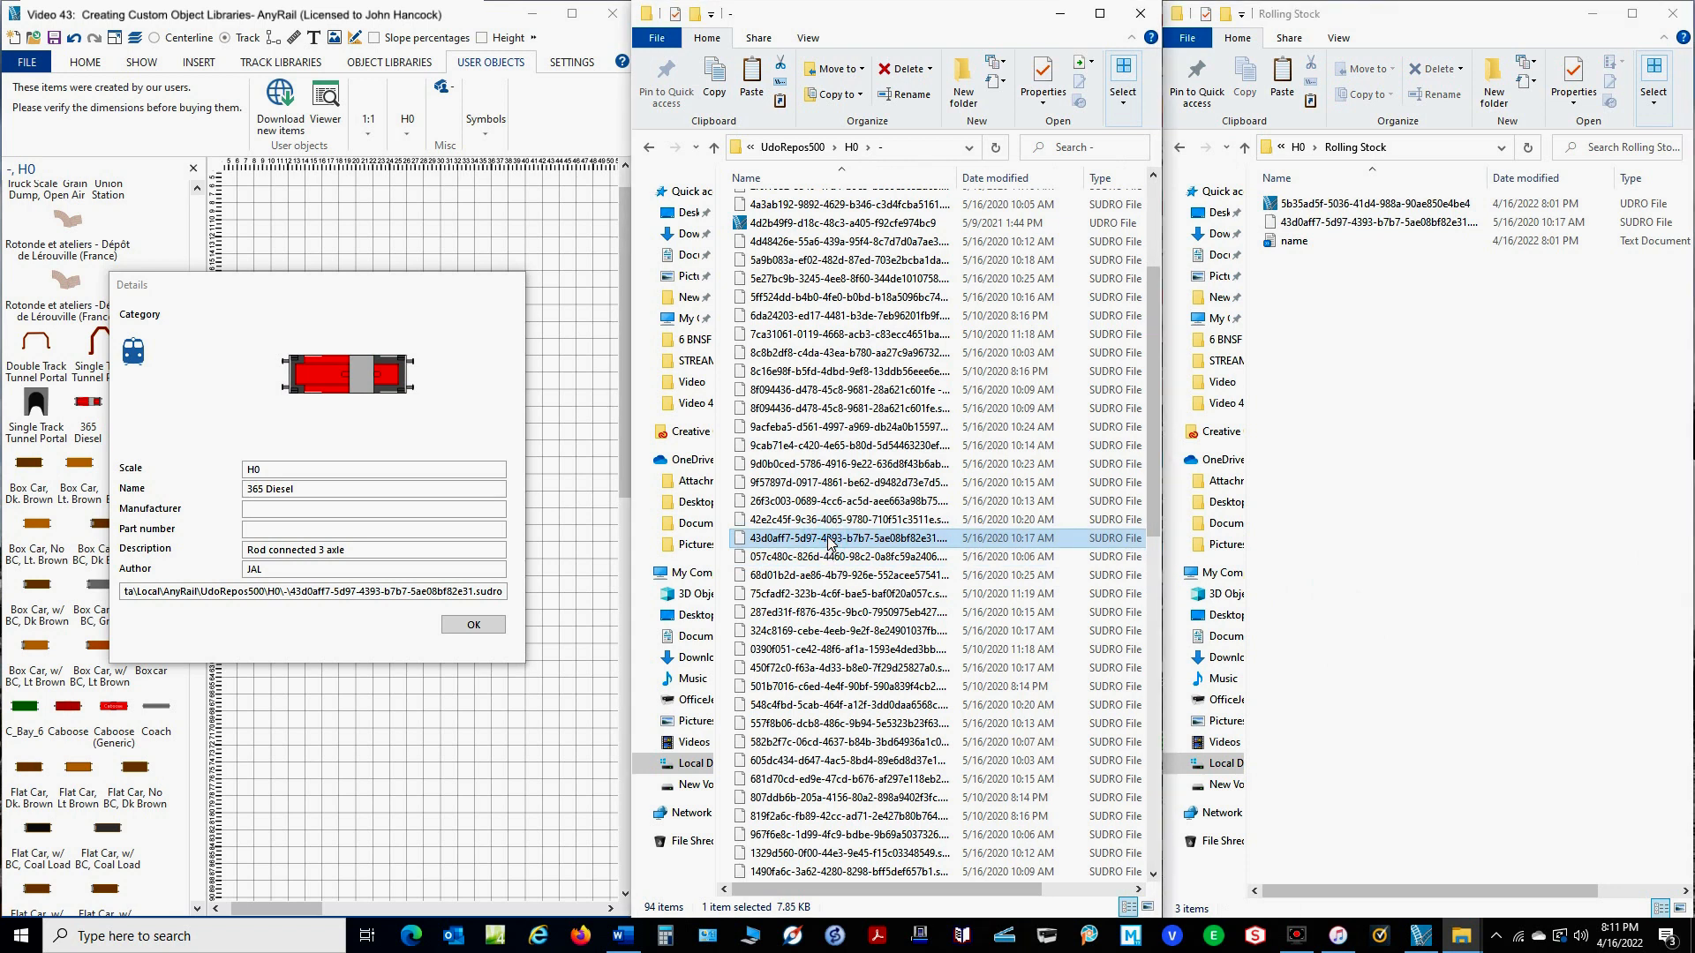
left_click(1383, 444)
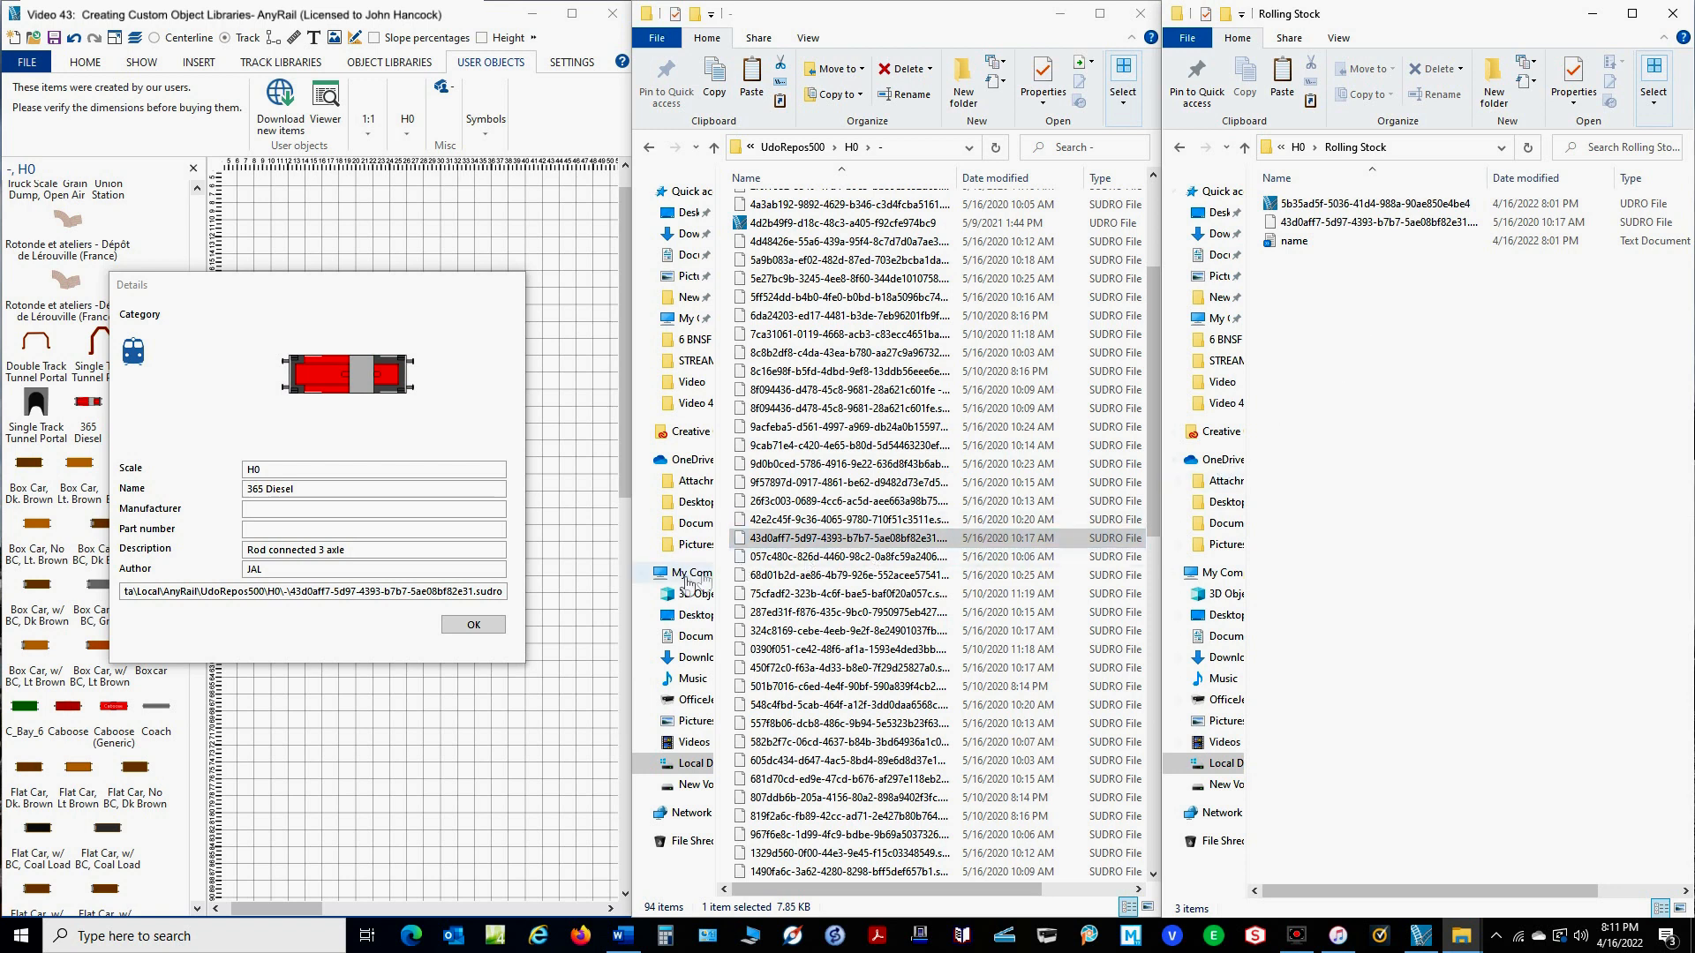
Close the 365 Diesel's details and show the details of the 110mm LOB Box Car, w/ BC, Dk Brown in AnyRail.
left_click(474, 625)
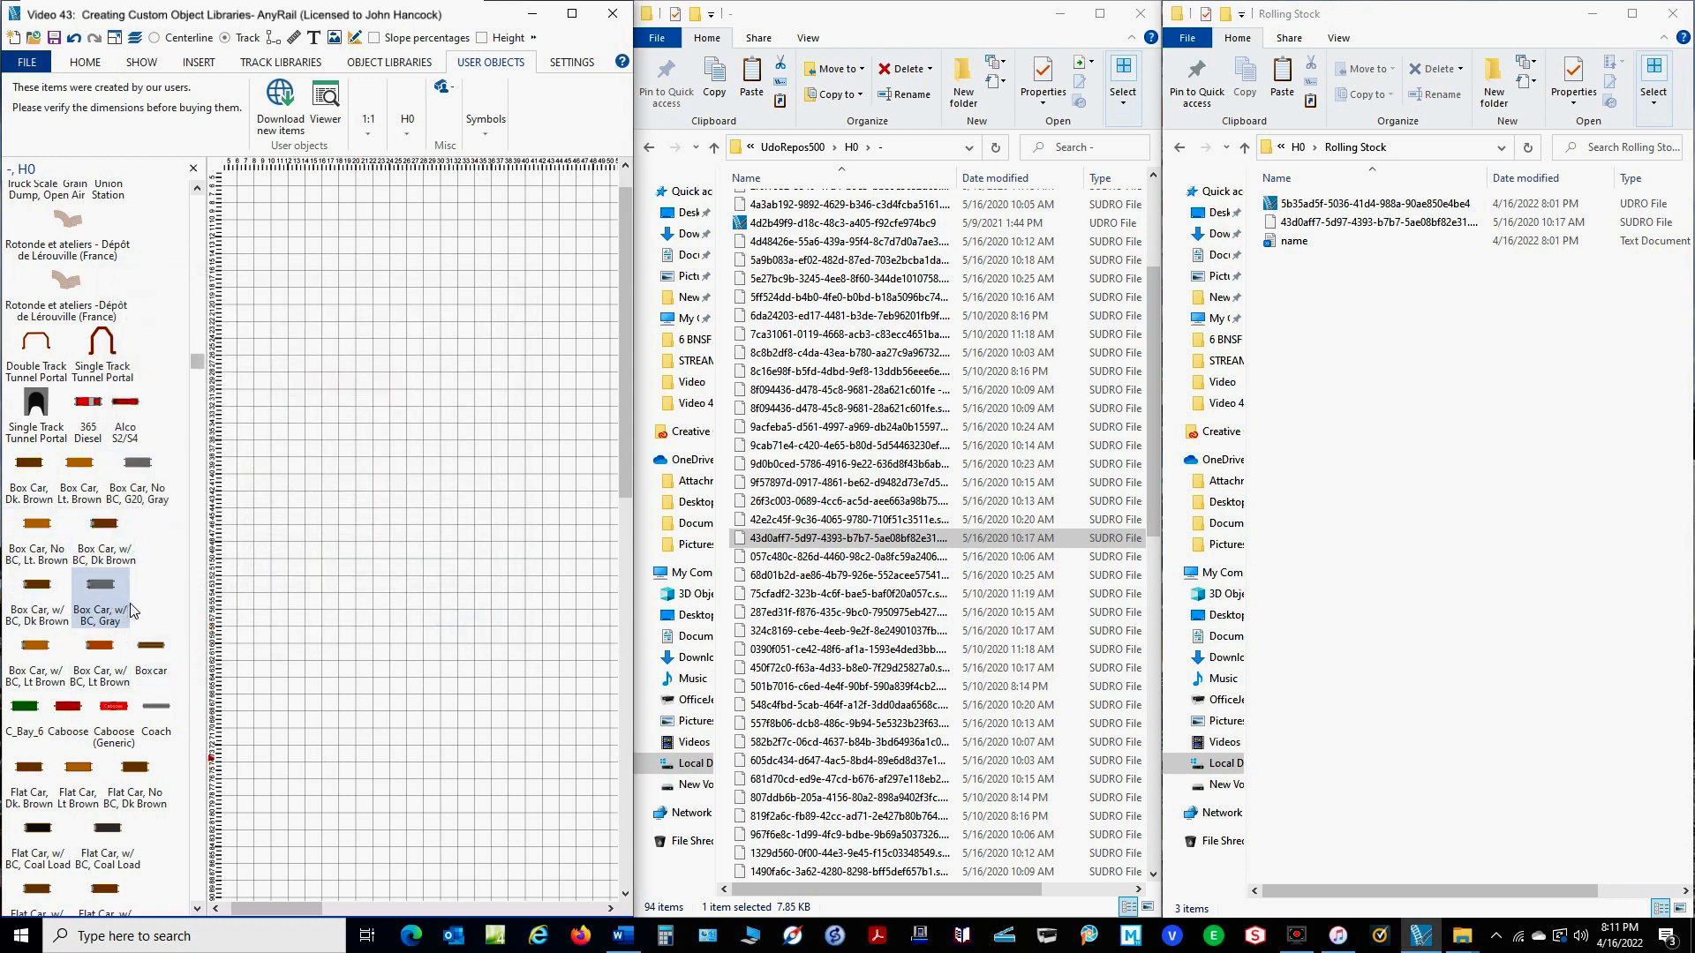
right_click(107, 529)
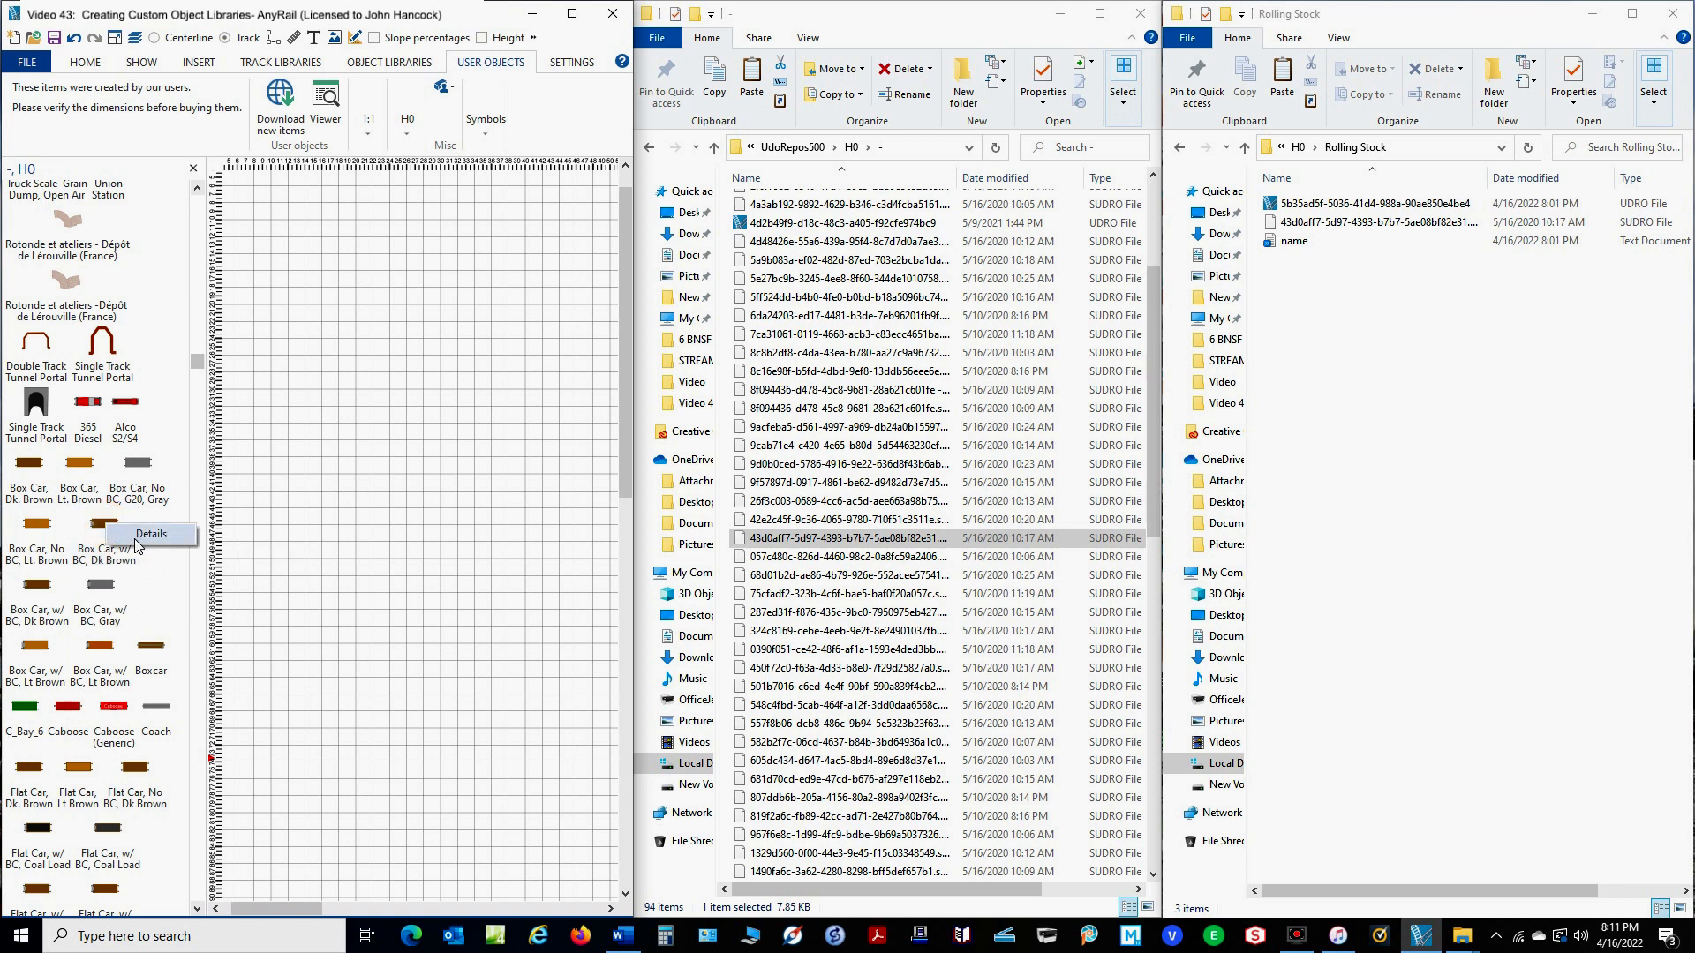
left_click(148, 534)
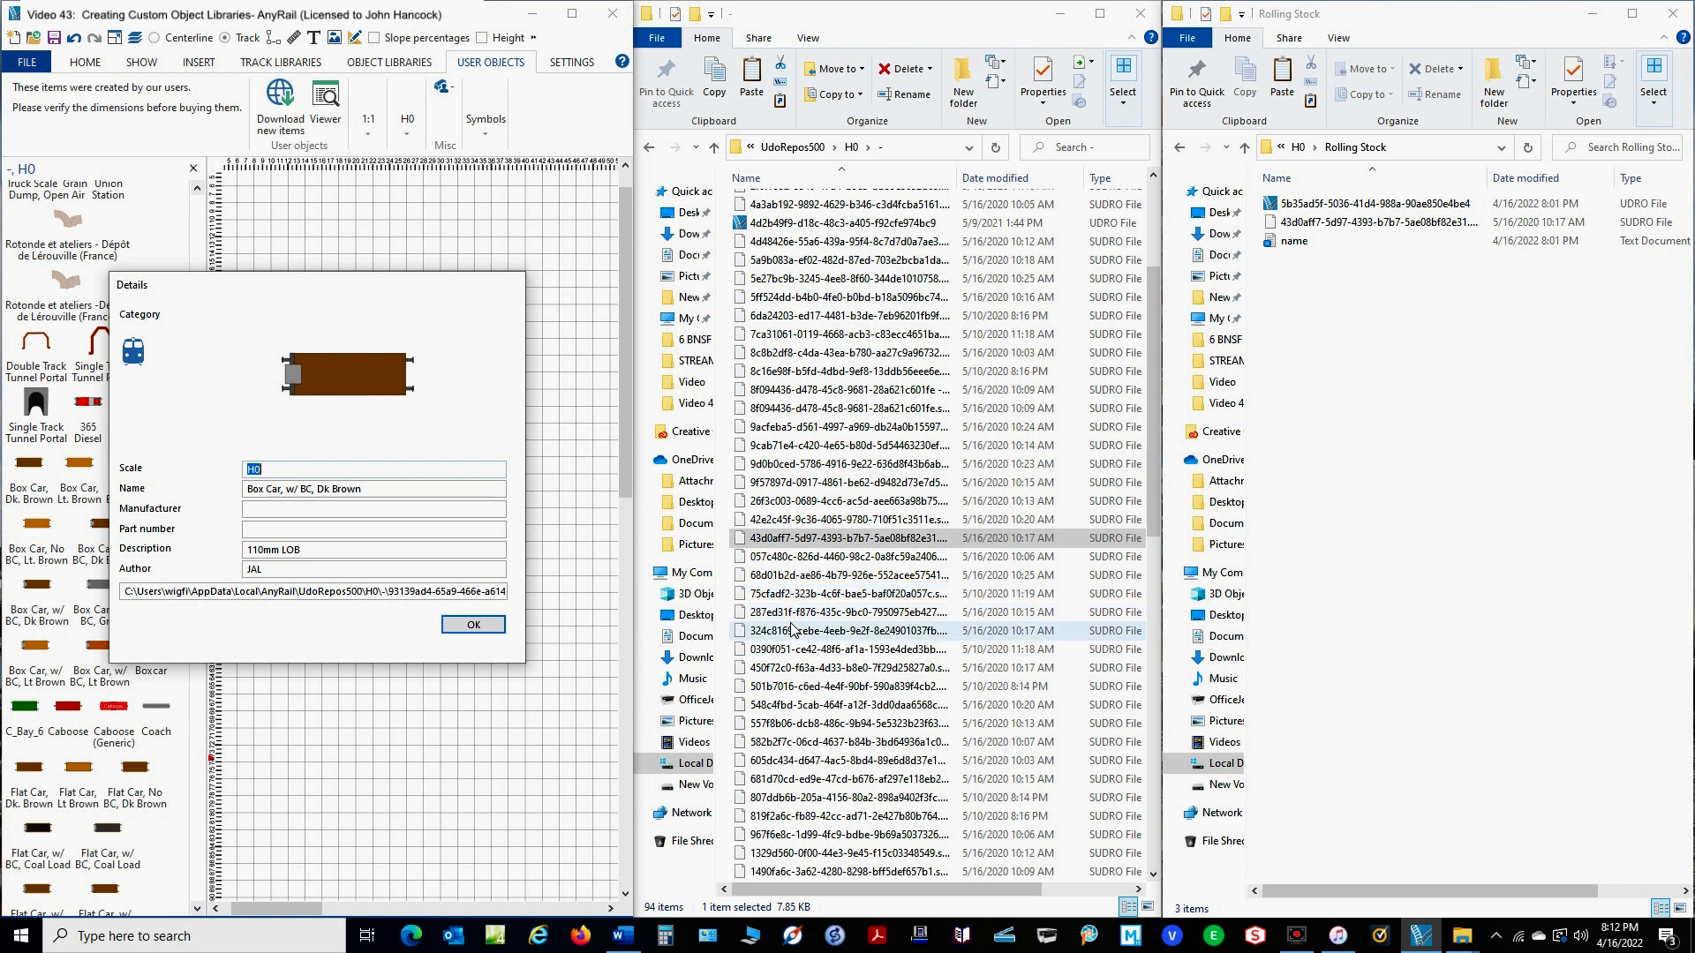
Copy the box car's file beginning 93139ad4-65a9-466e-a614 from the - folder into the Rolling Stock folder, and close the car's details in AnyRail.
scroll(792, 628, "down", 5)
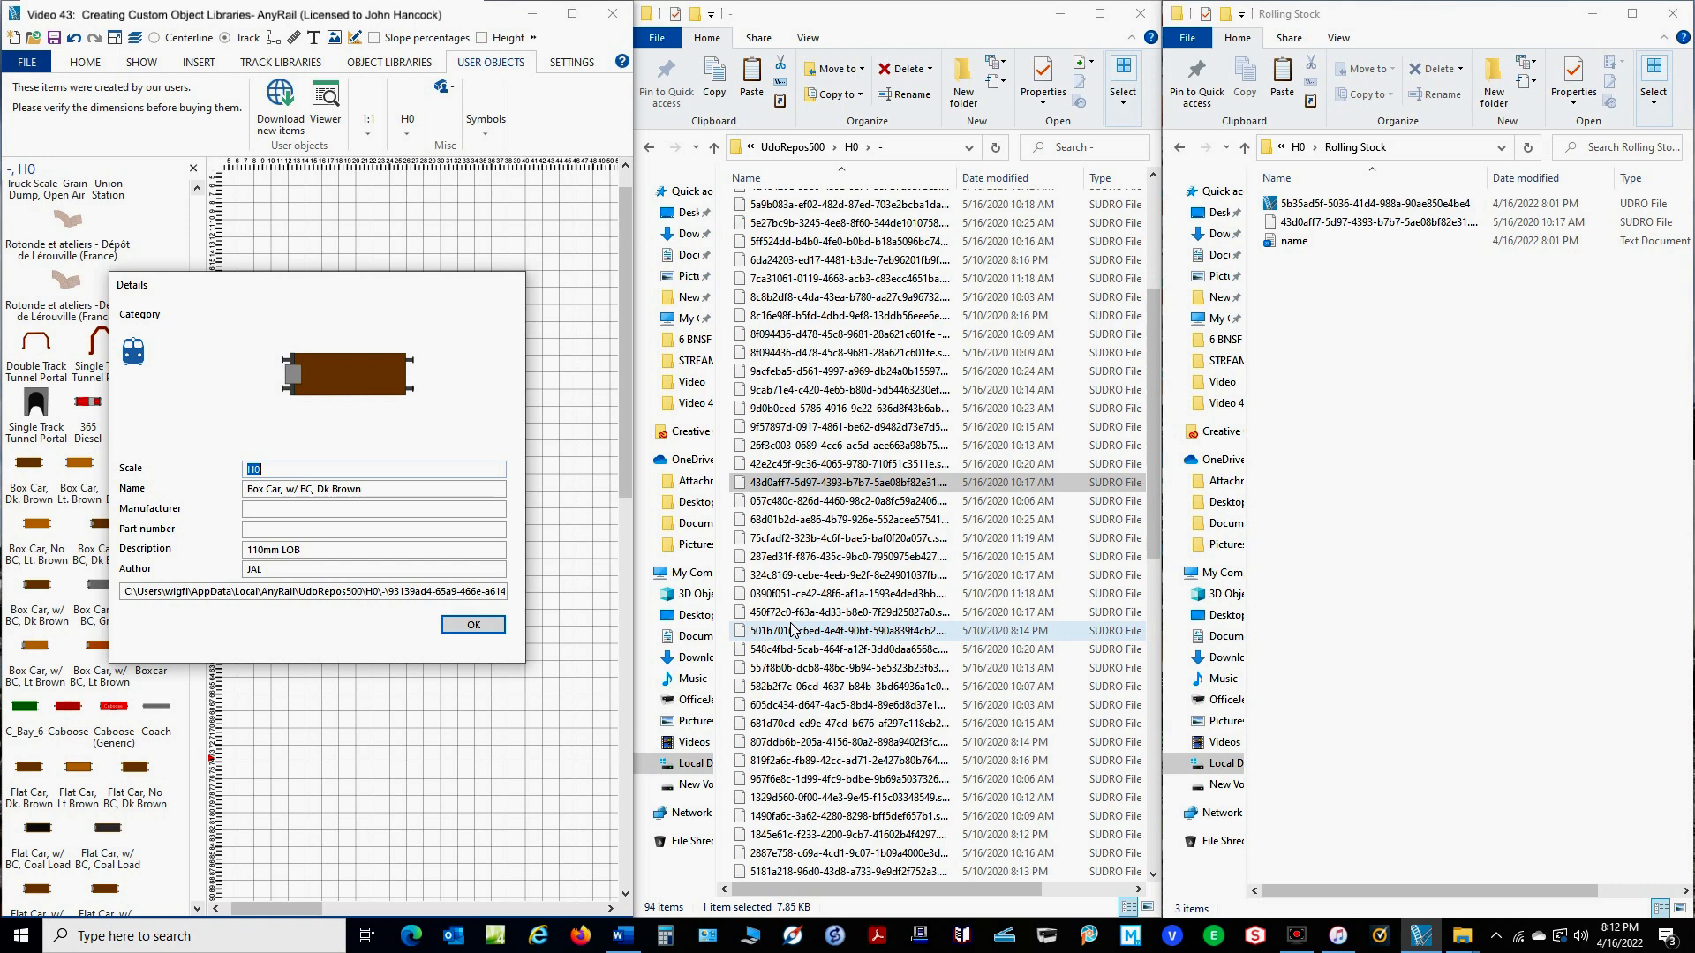
scroll(792, 629, "down", 3)
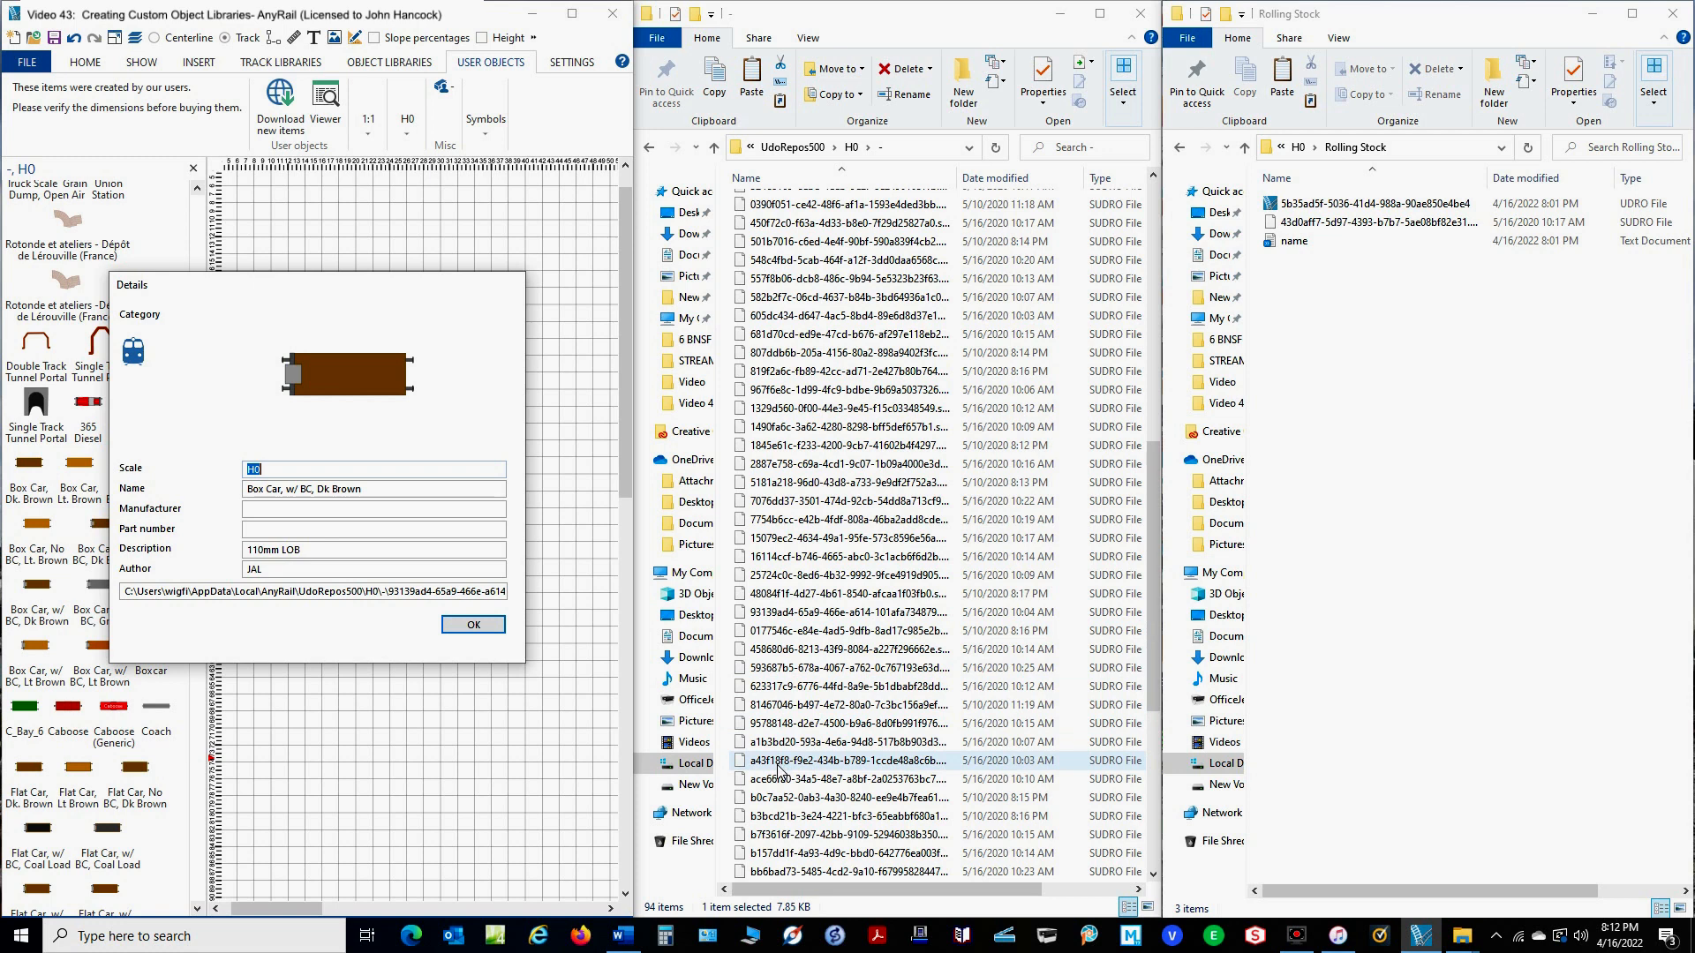
left_click(789, 616)
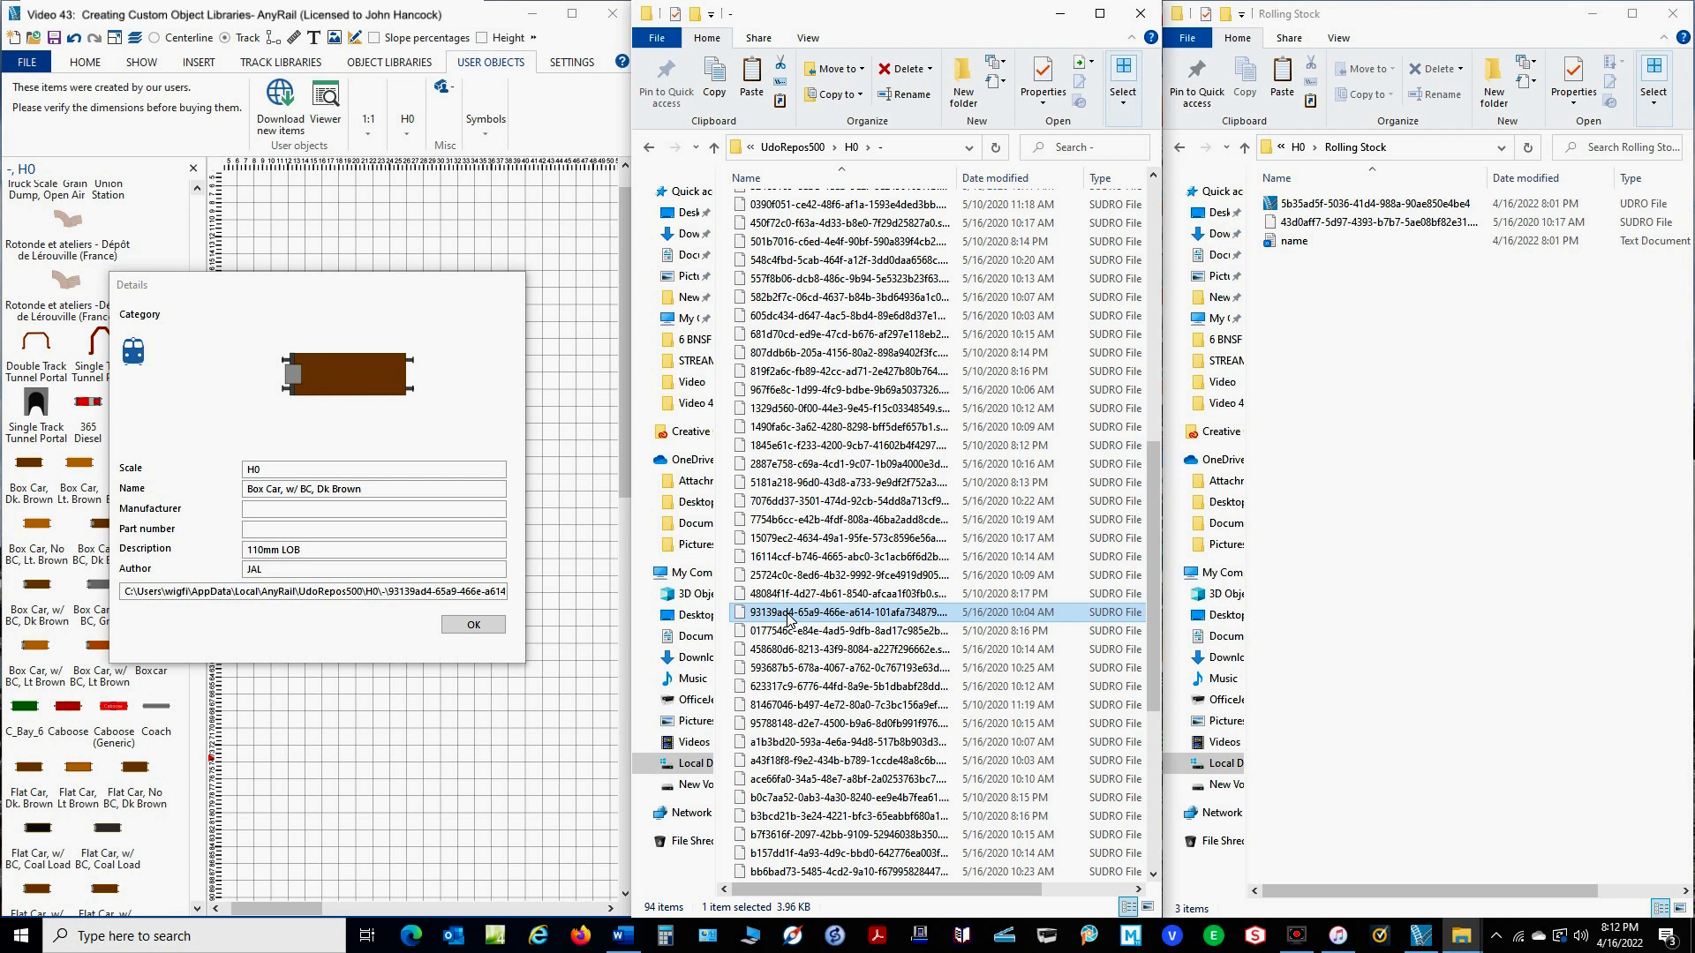
left_click_drag(788, 616, 1395, 423)
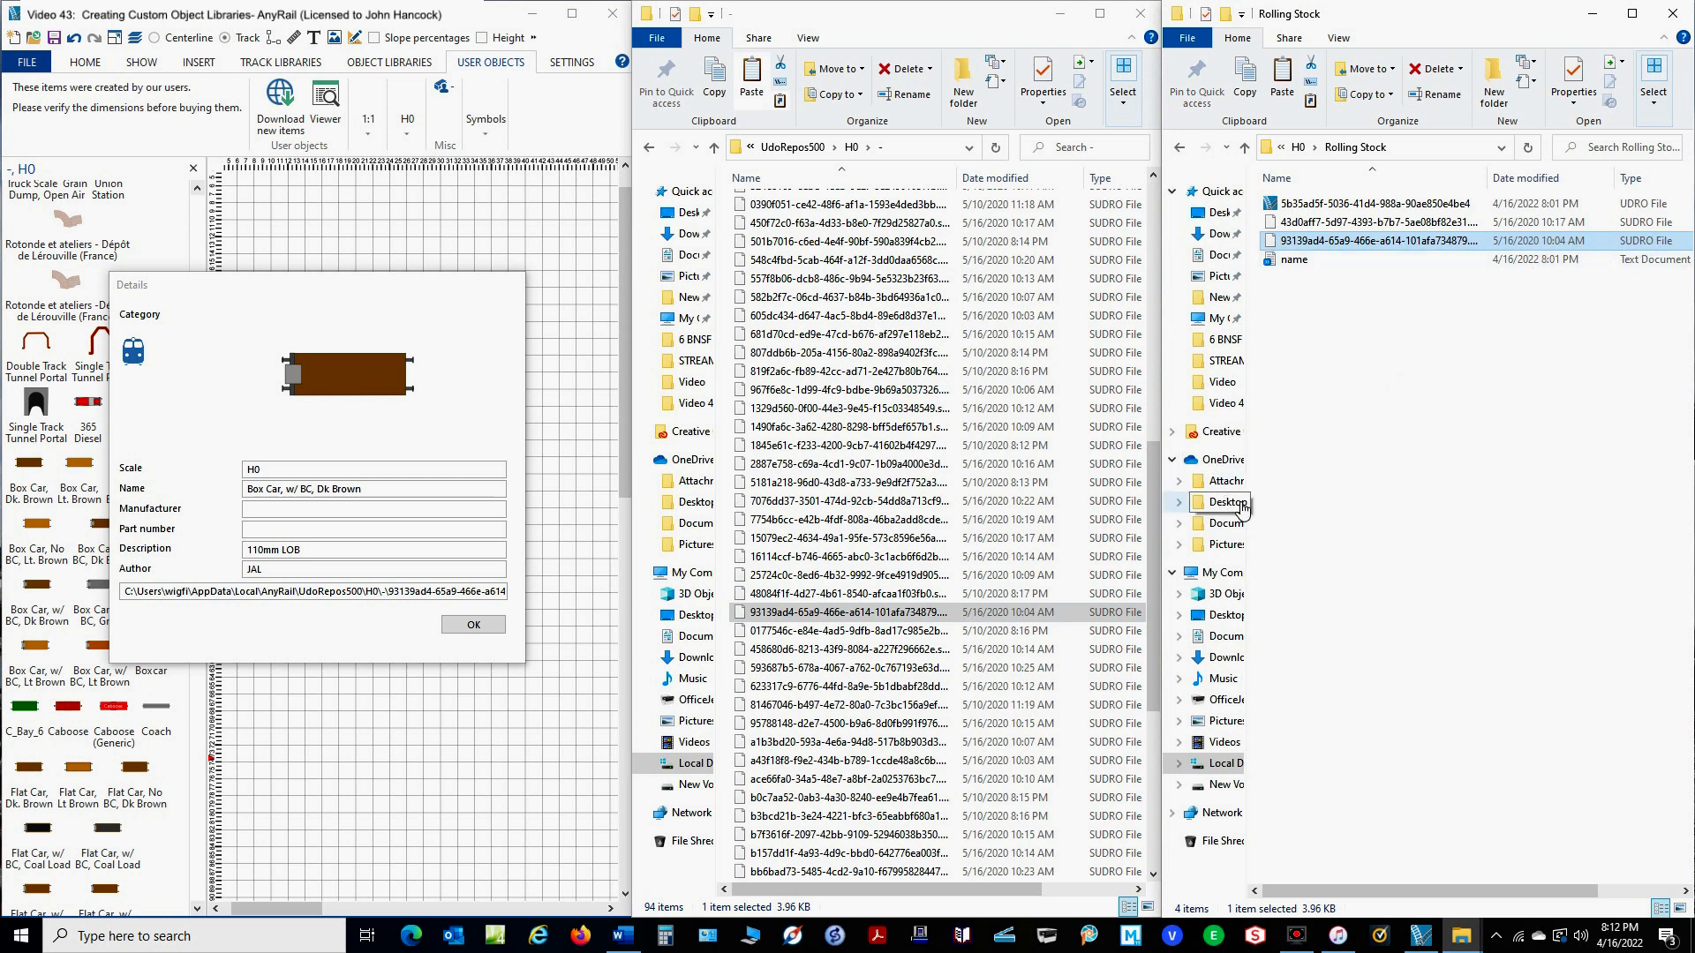
left_click(480, 628)
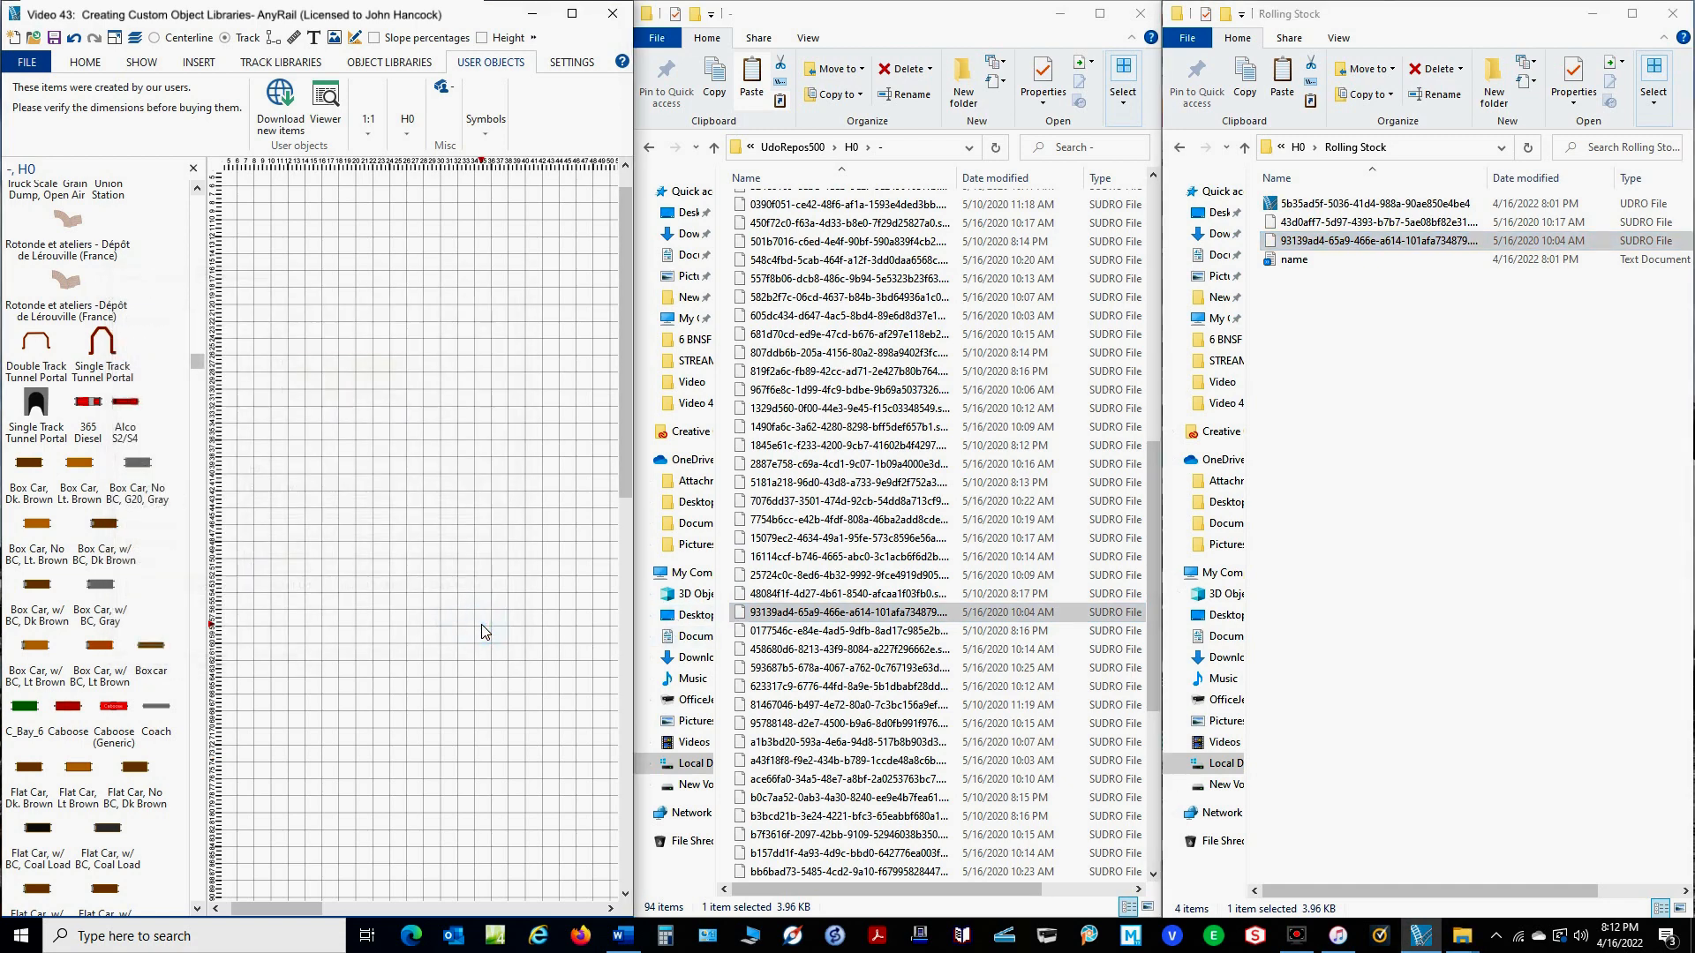
Find the Caboose (Generic) in the - H0 library and show its details.
scroll(129, 697, "down", 2)
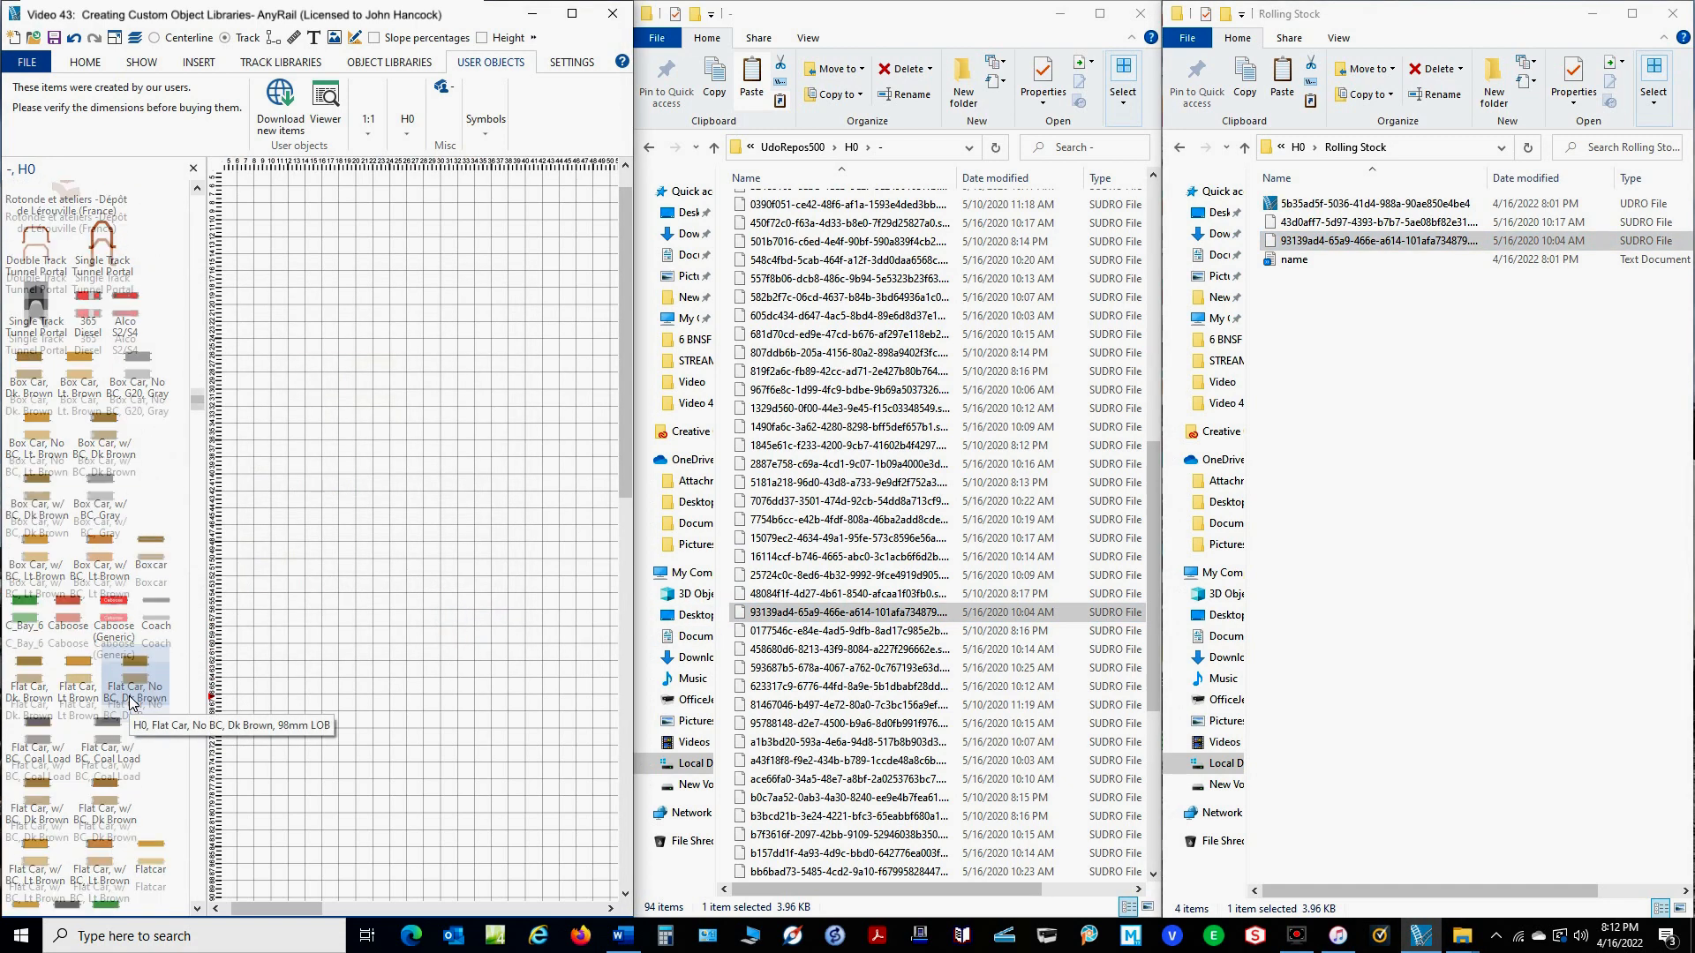
scroll(131, 699, "down", 5)
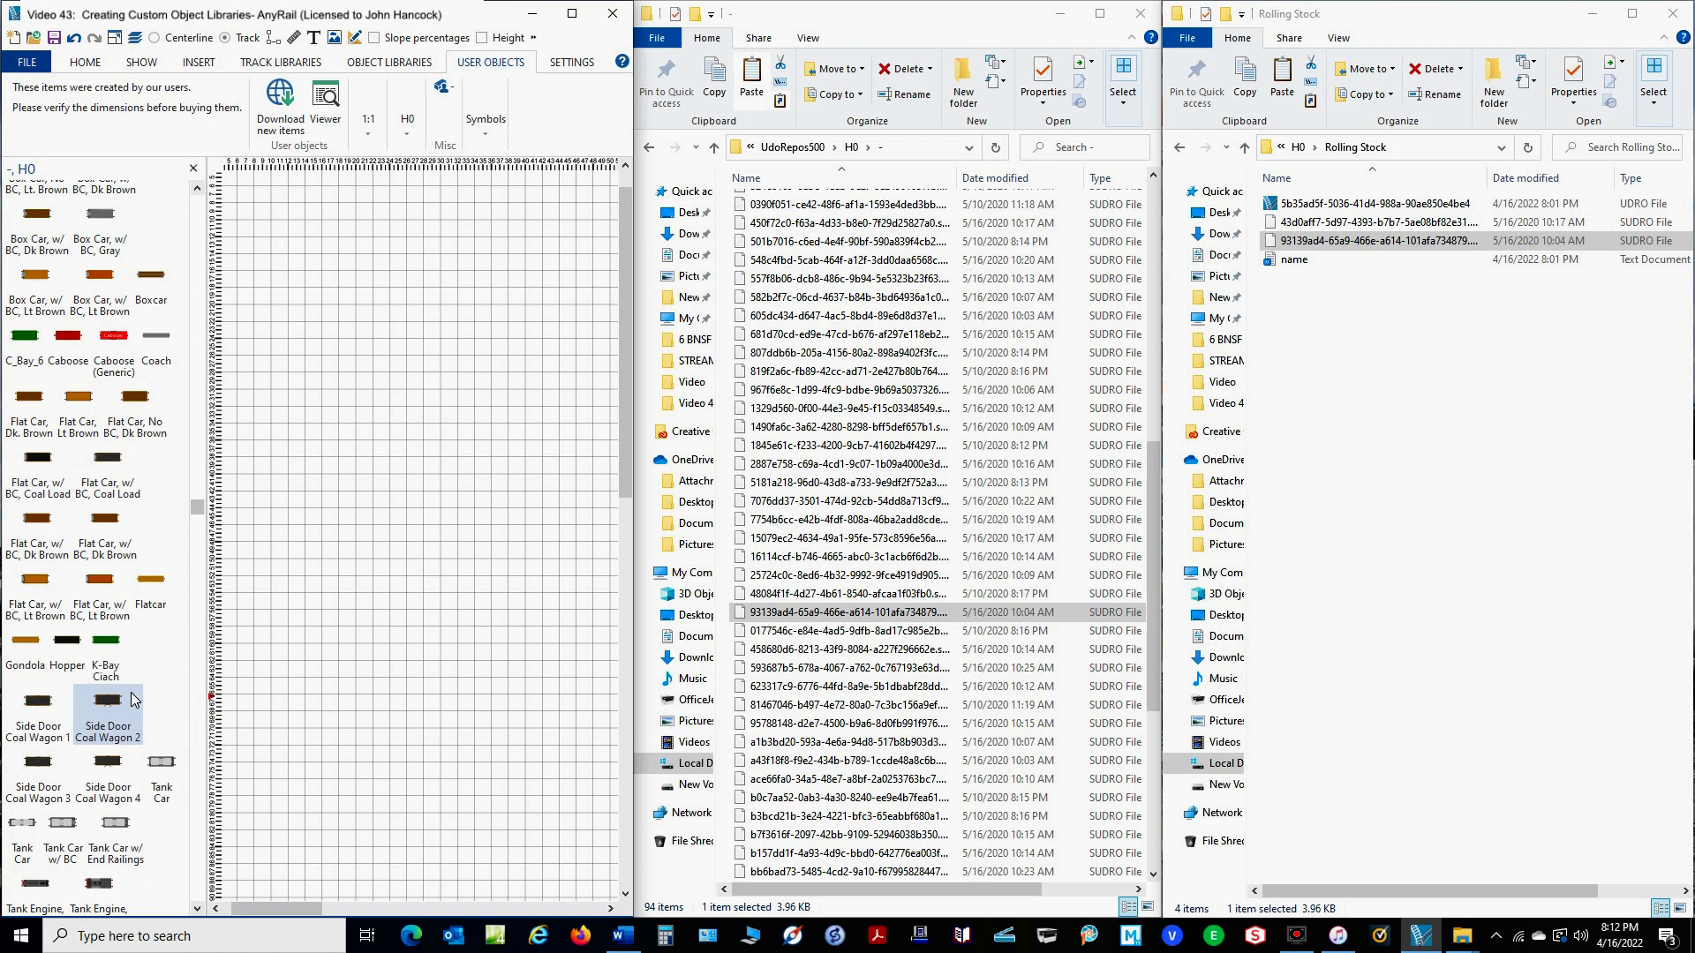
scroll(132, 699, "up", 3)
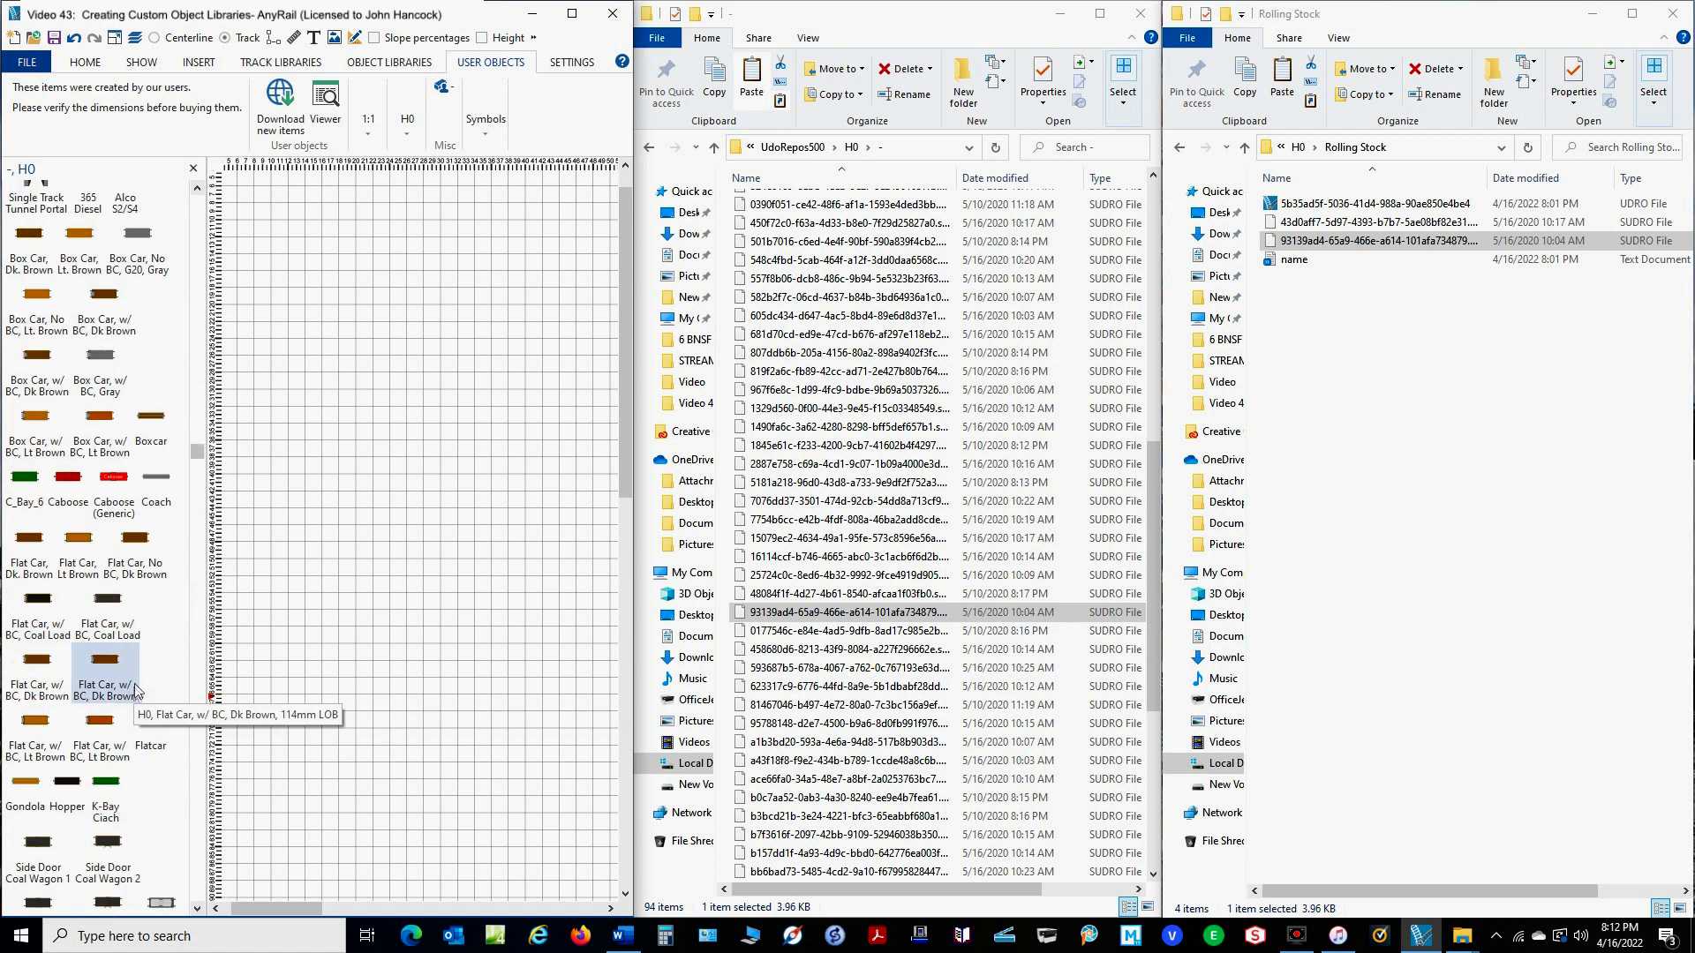
left_click(116, 490)
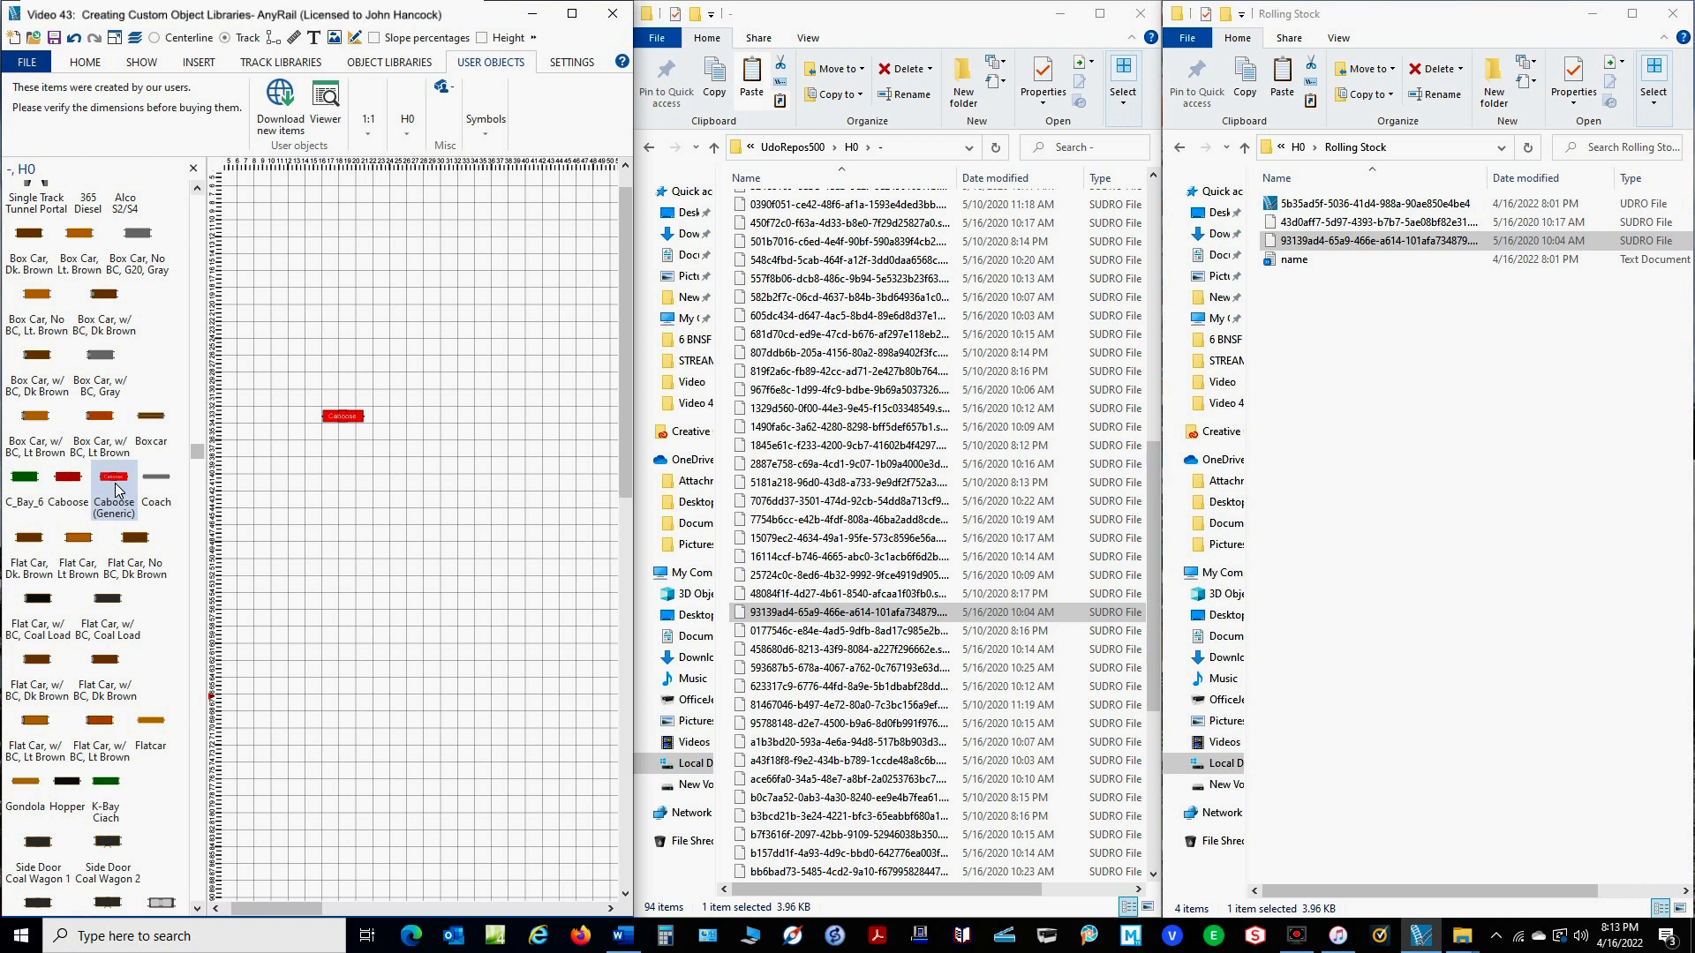
right_click(116, 491)
left_click(168, 496)
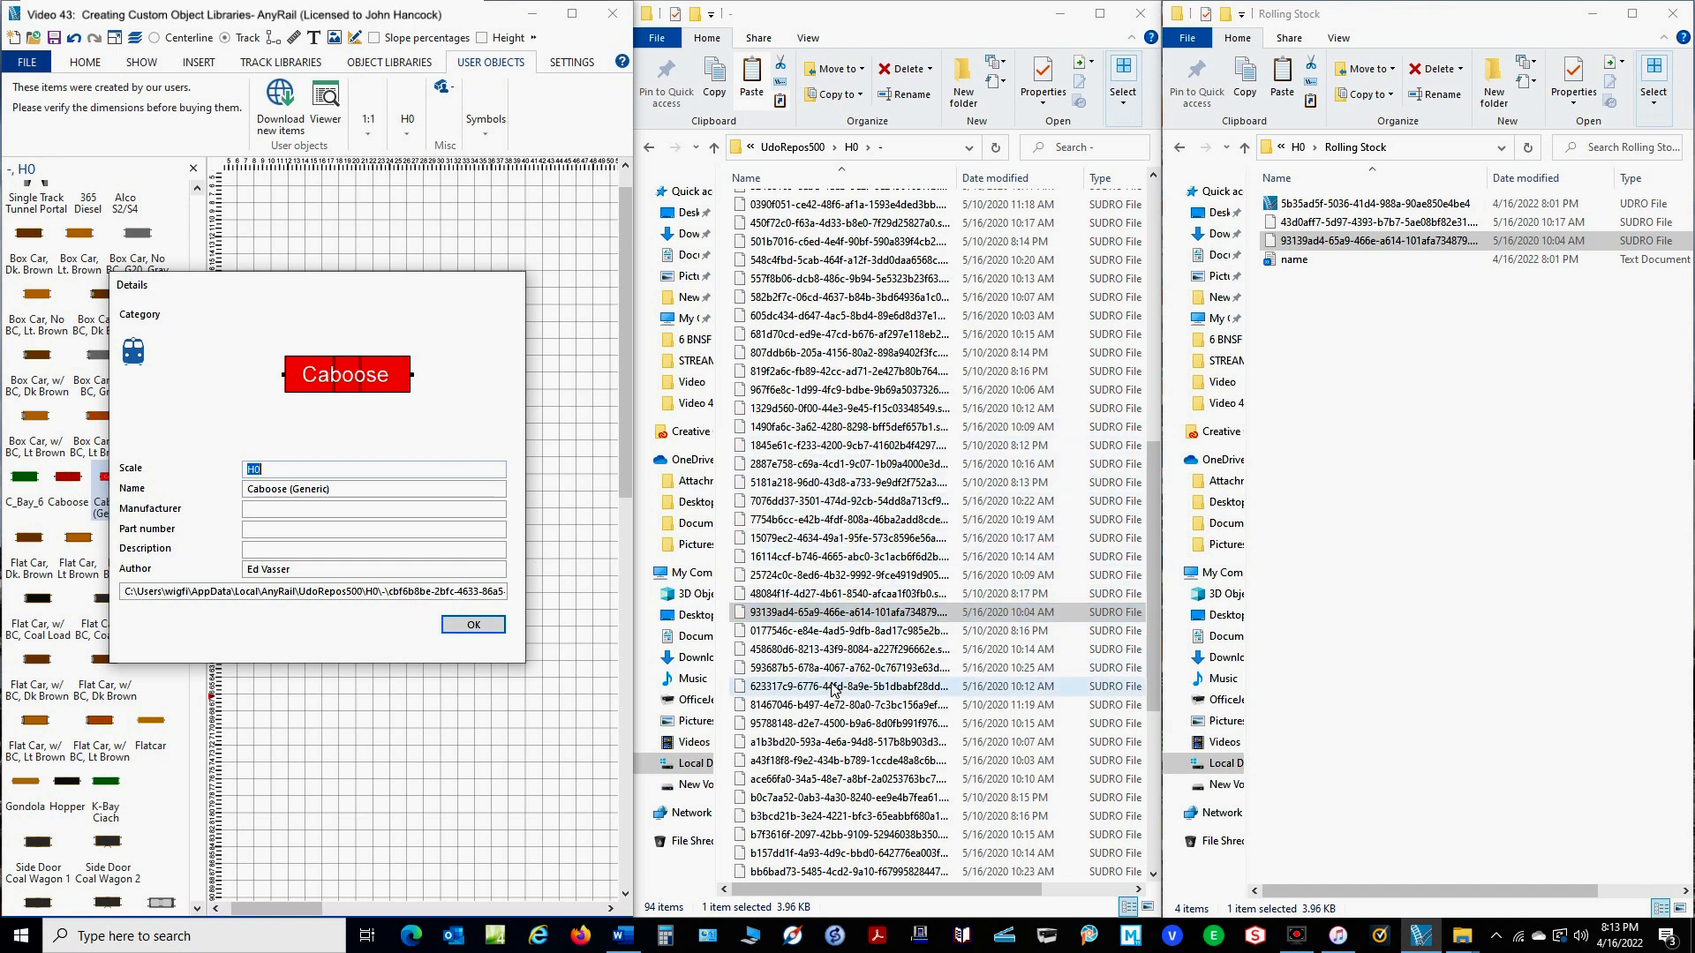
Copy the generic caboose's file beginning cbf6b8be-2bfc-4633-86a5 from the - folder into the Rolling Stock folder, and close its details in AnyRail.
scroll(832, 689, "down", 4)
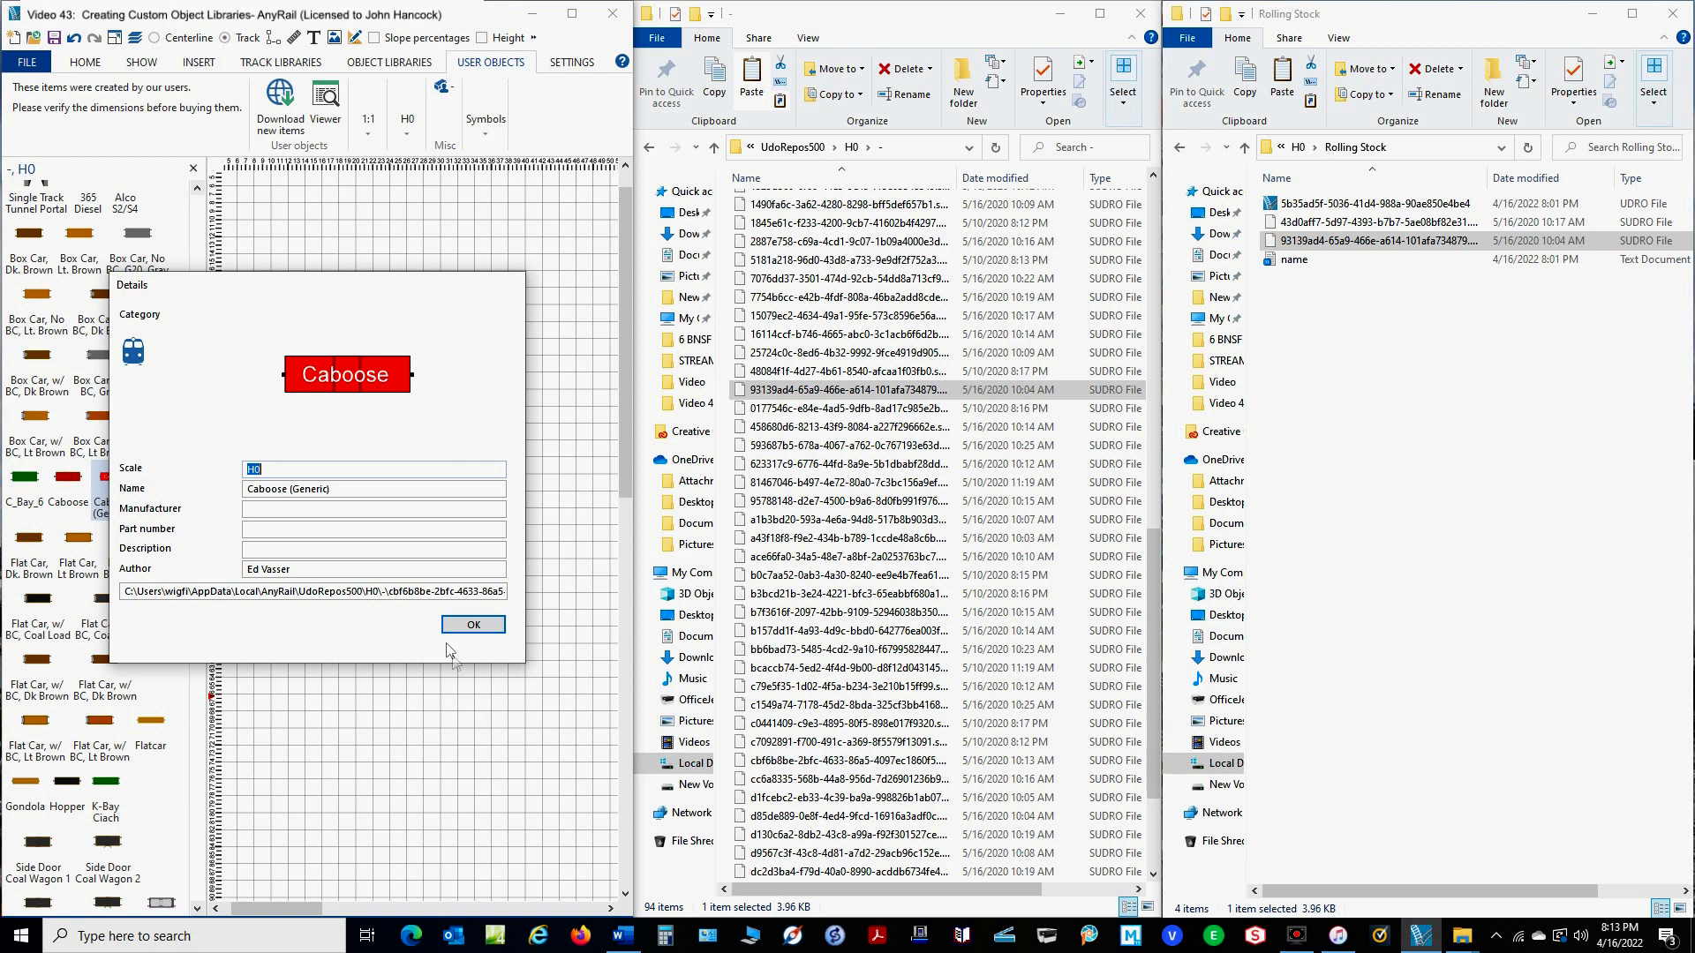
left_click(766, 765)
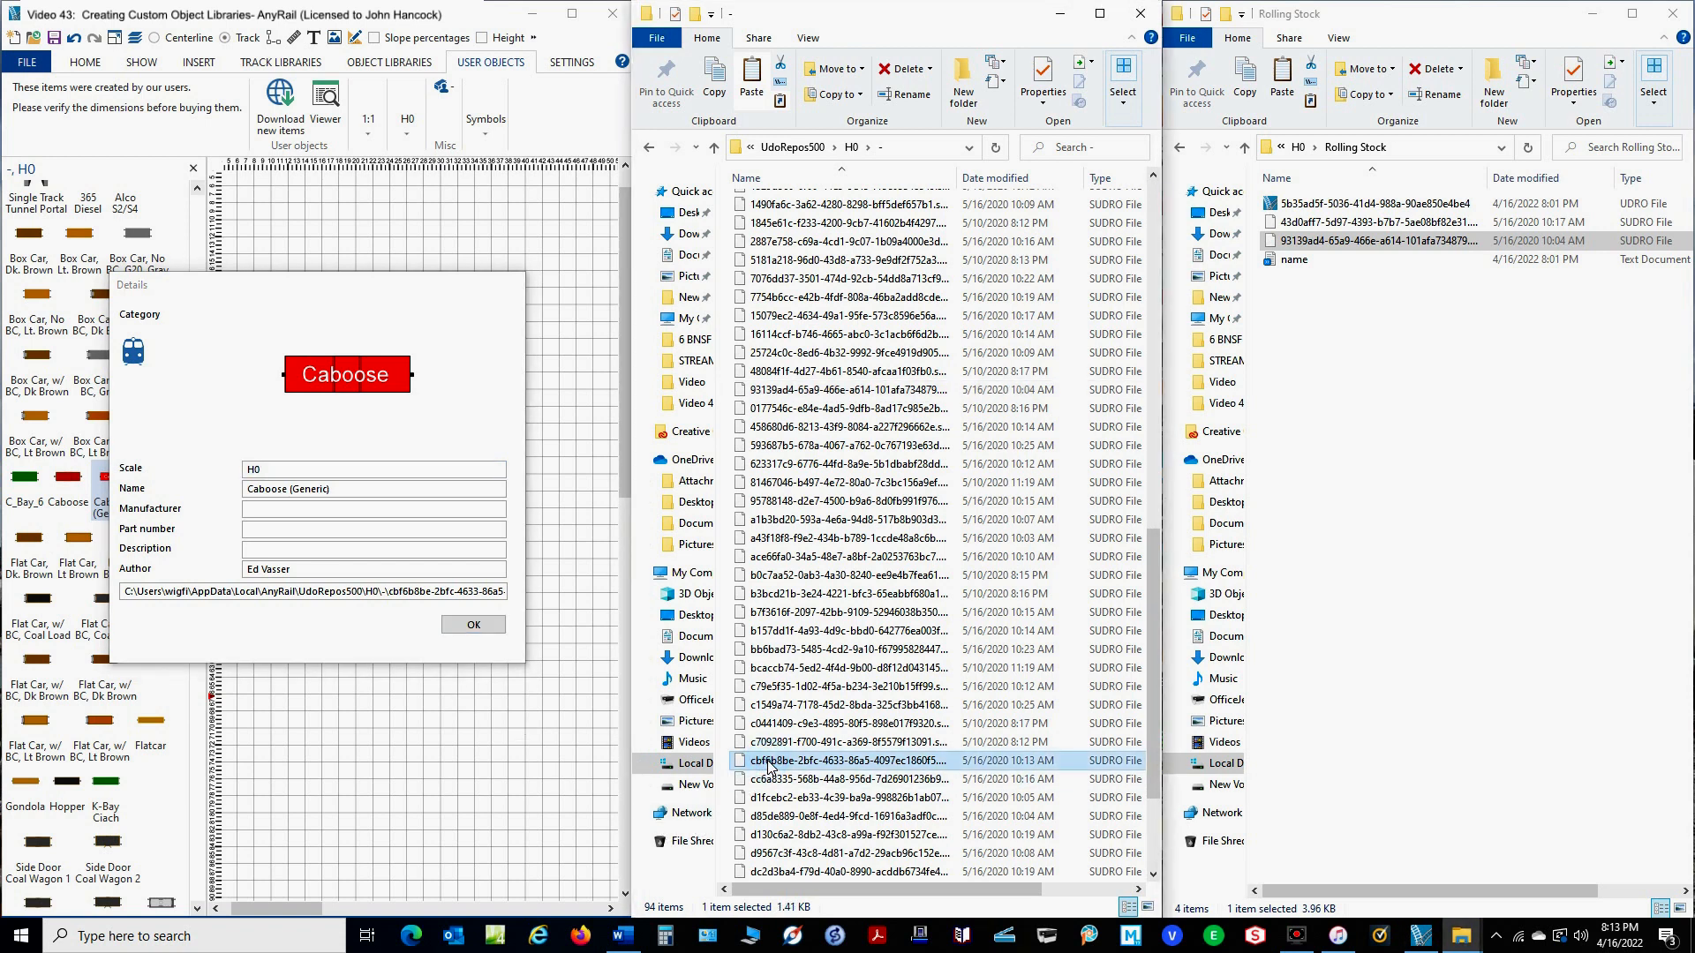
left_click(1408, 462)
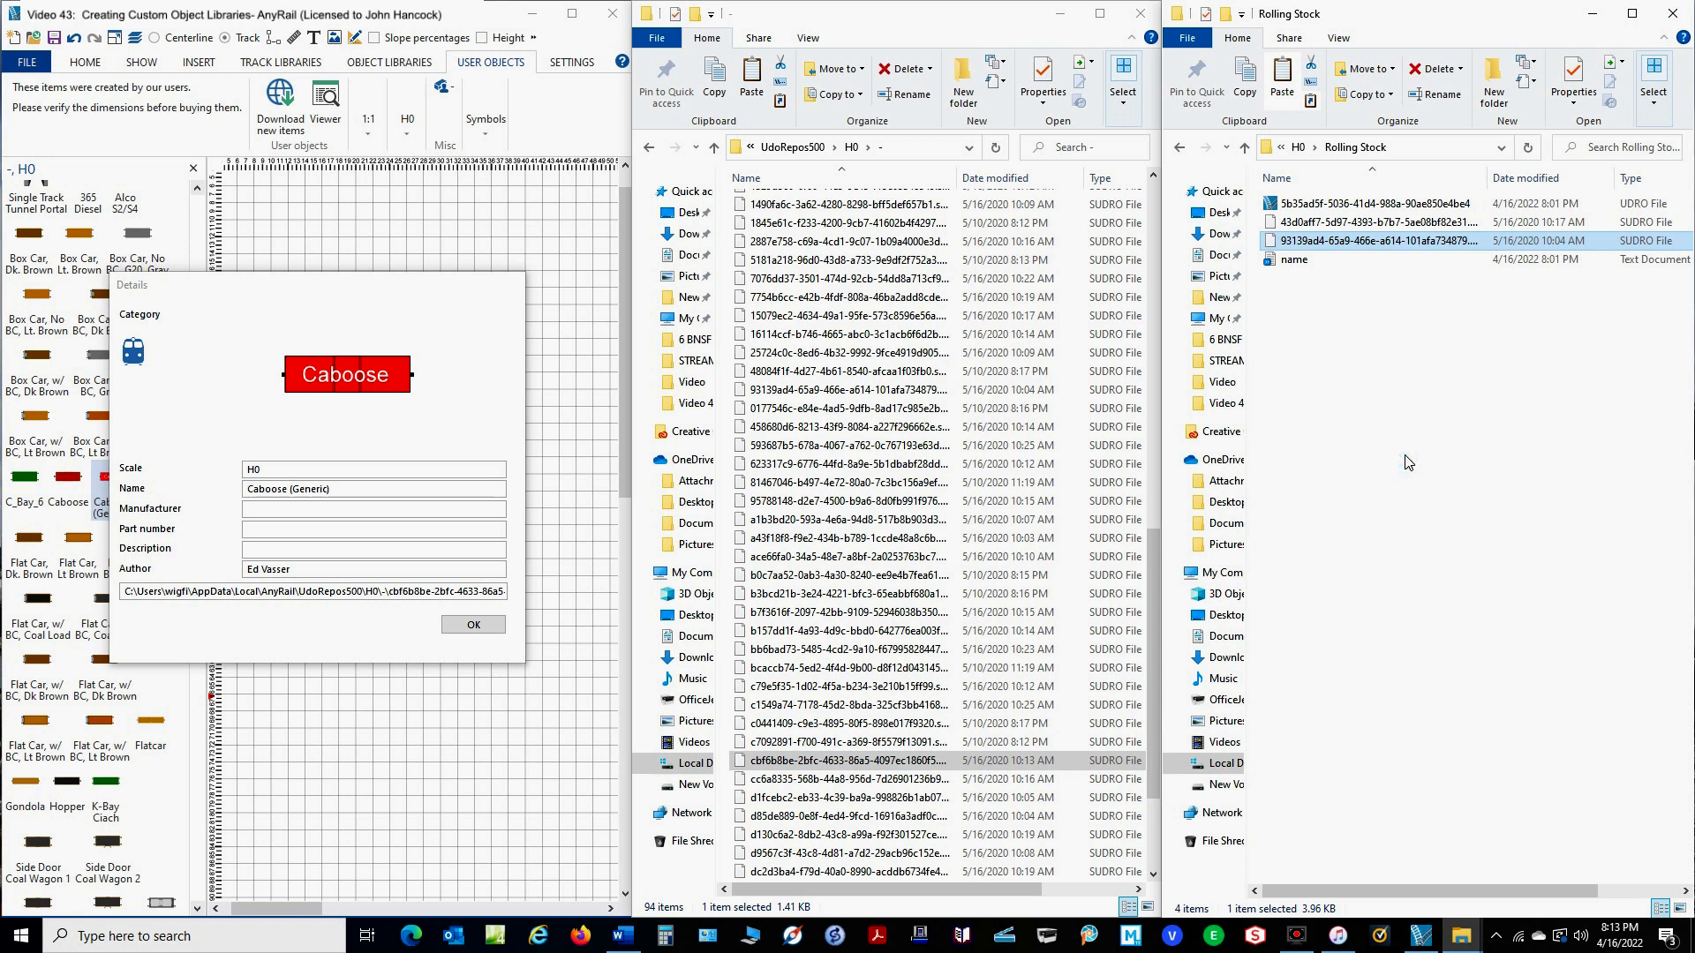
key("ctrl+v")
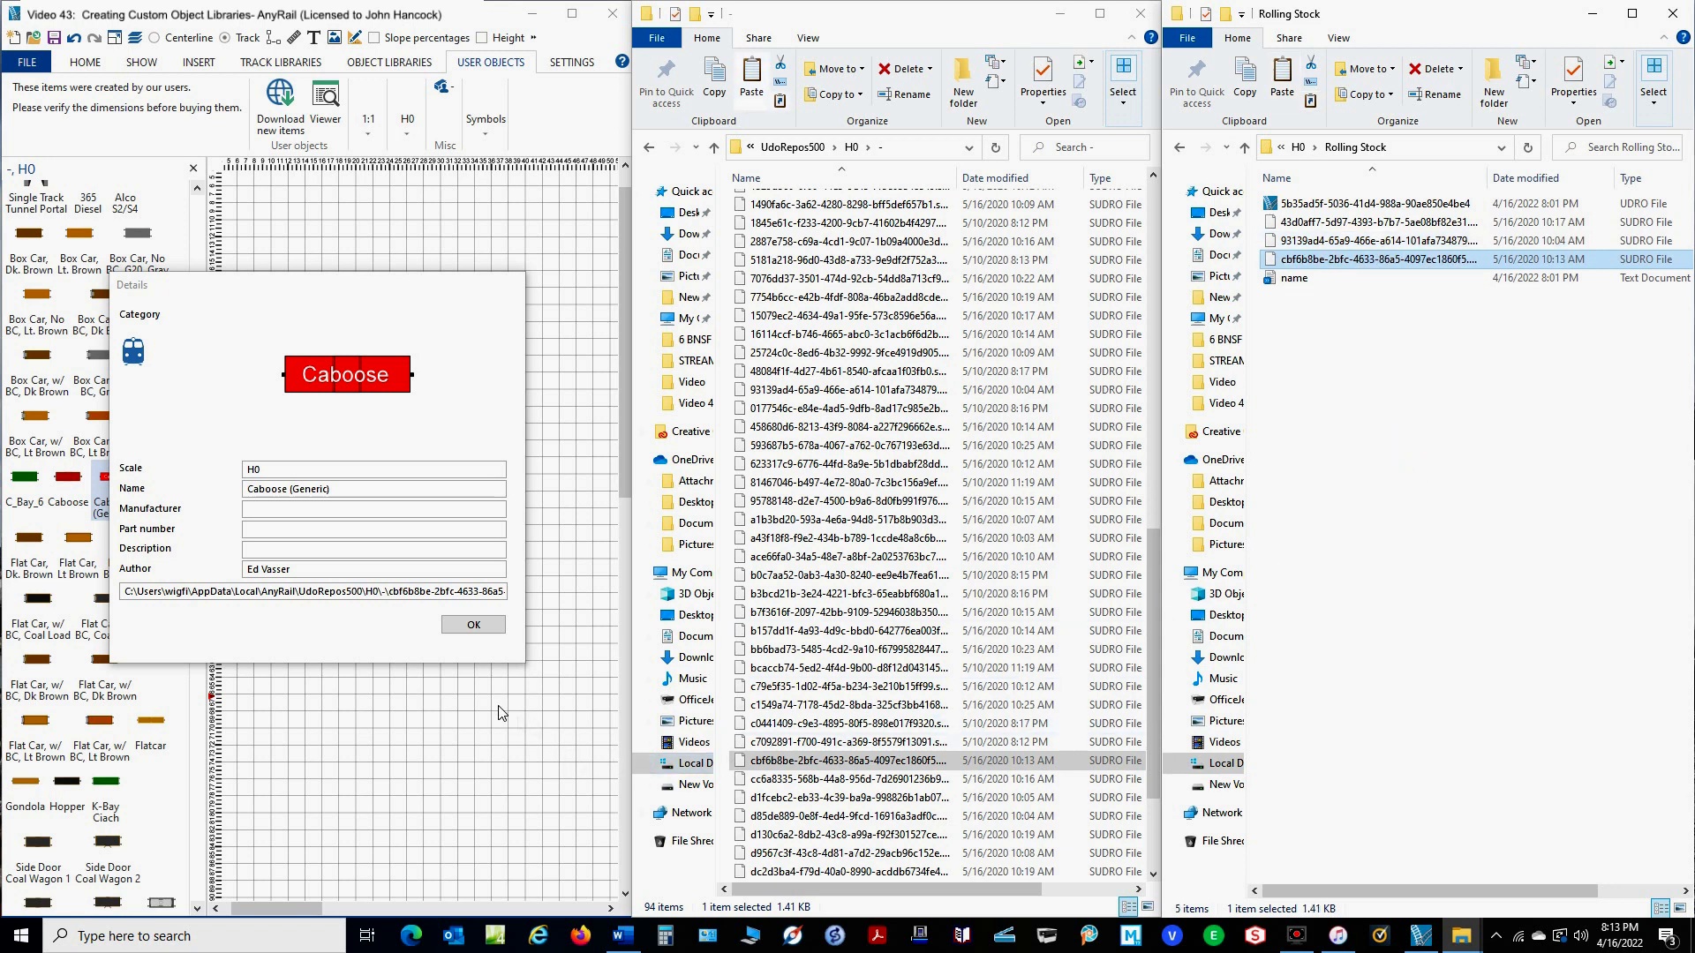
left_click(472, 624)
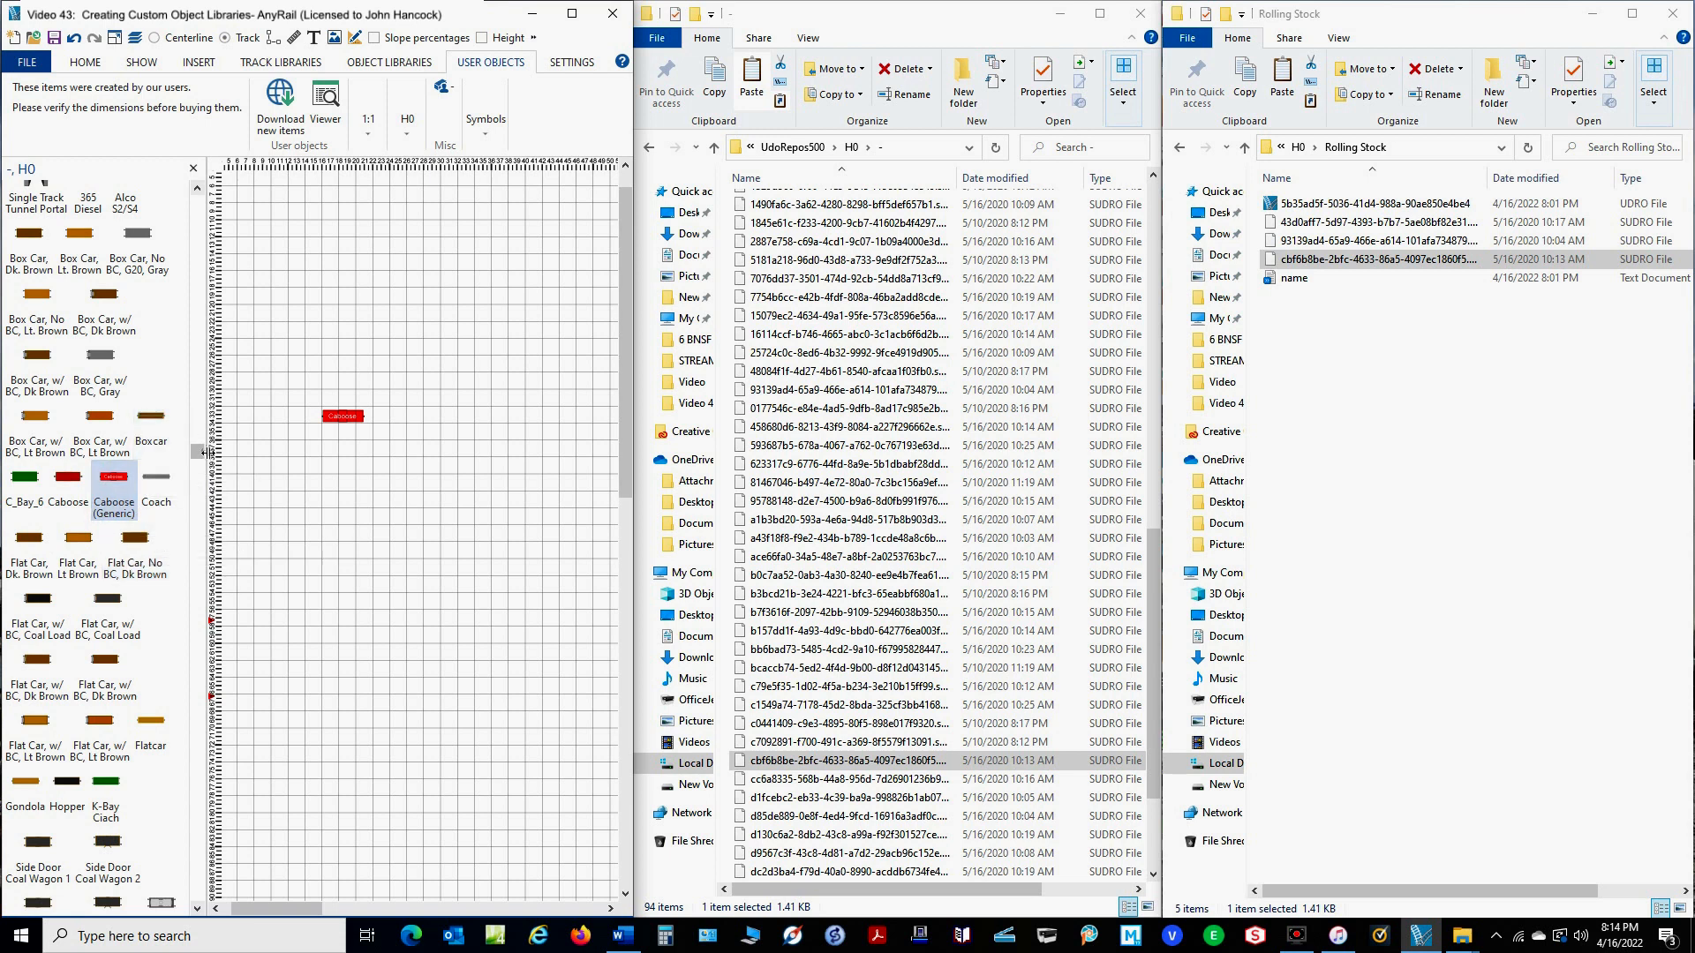
Select the stray caboose on the track plan and delete it.
left_click_drag(198, 450, 196, 402)
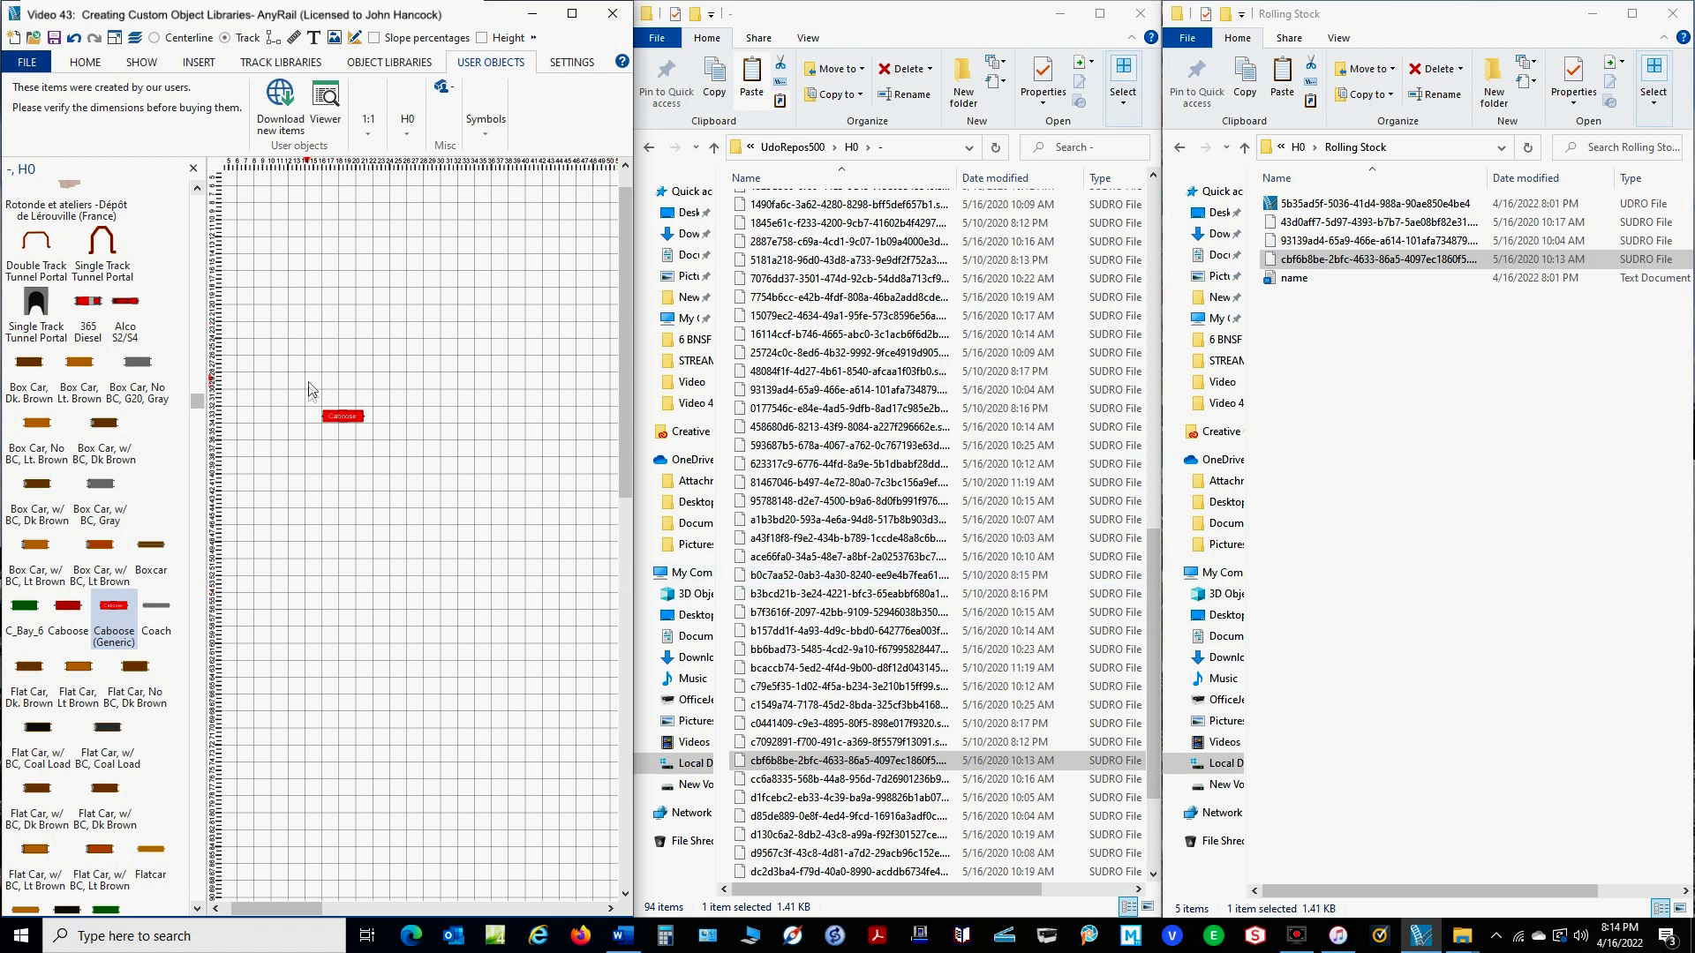
left_click_drag(284, 389, 395, 442)
key("Delete")
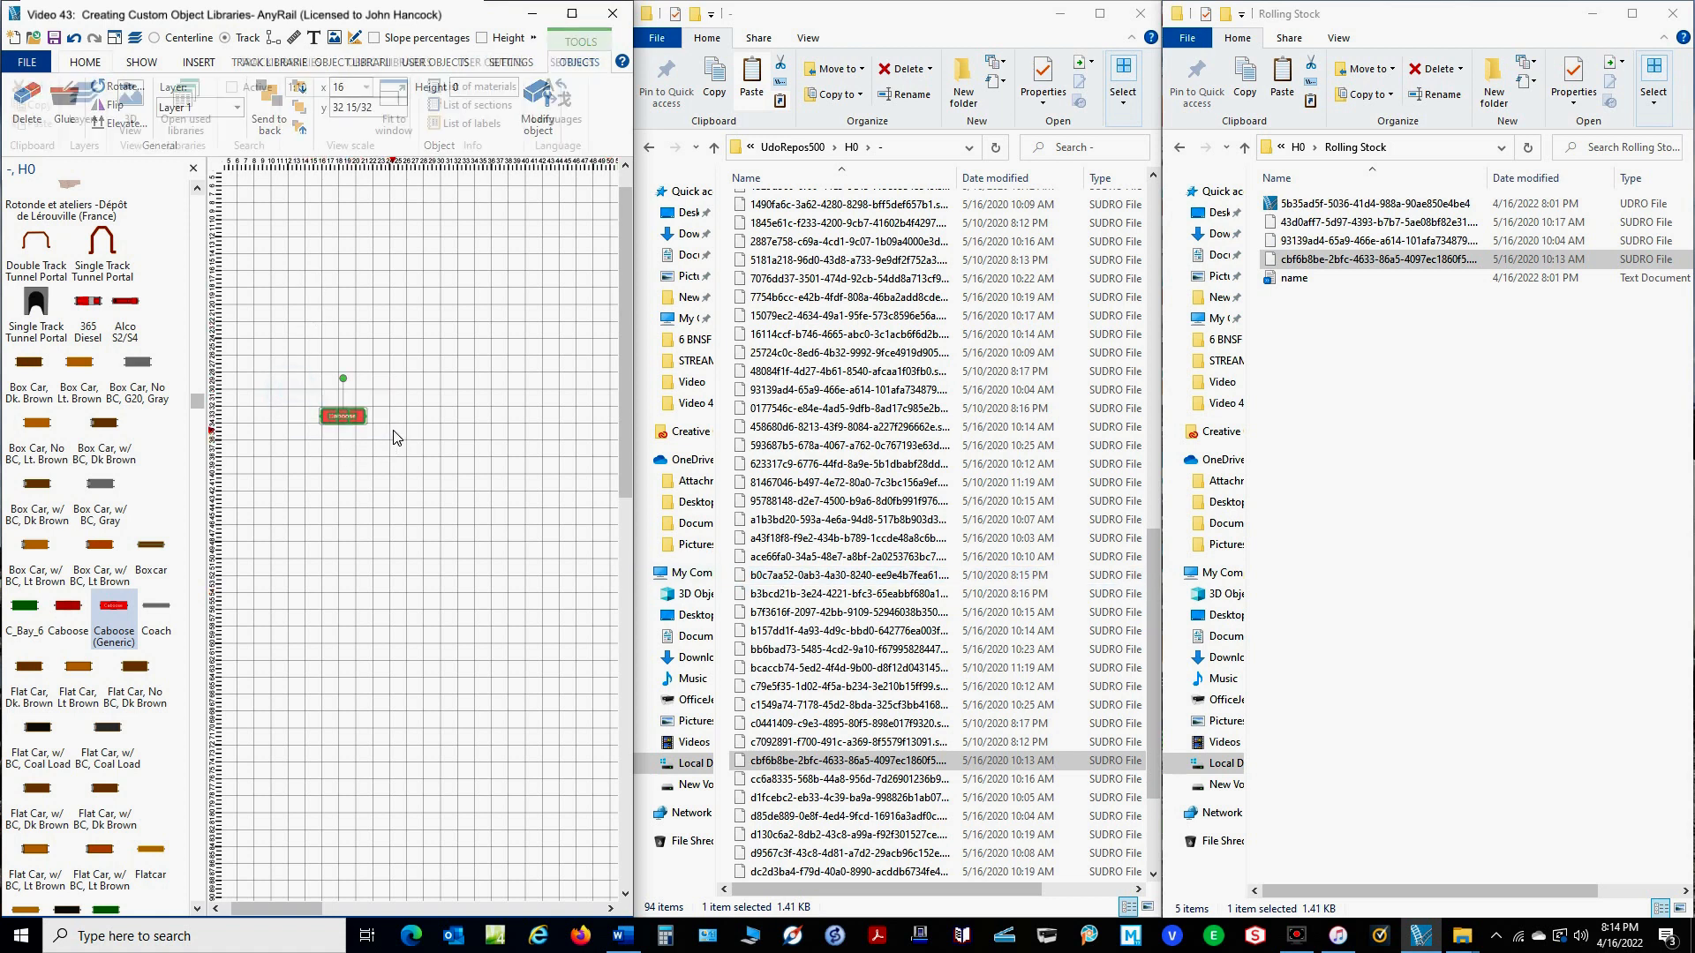
Close the - H0 library and open the Rolling Stock library from the H0 user objects.
left_click(194, 168)
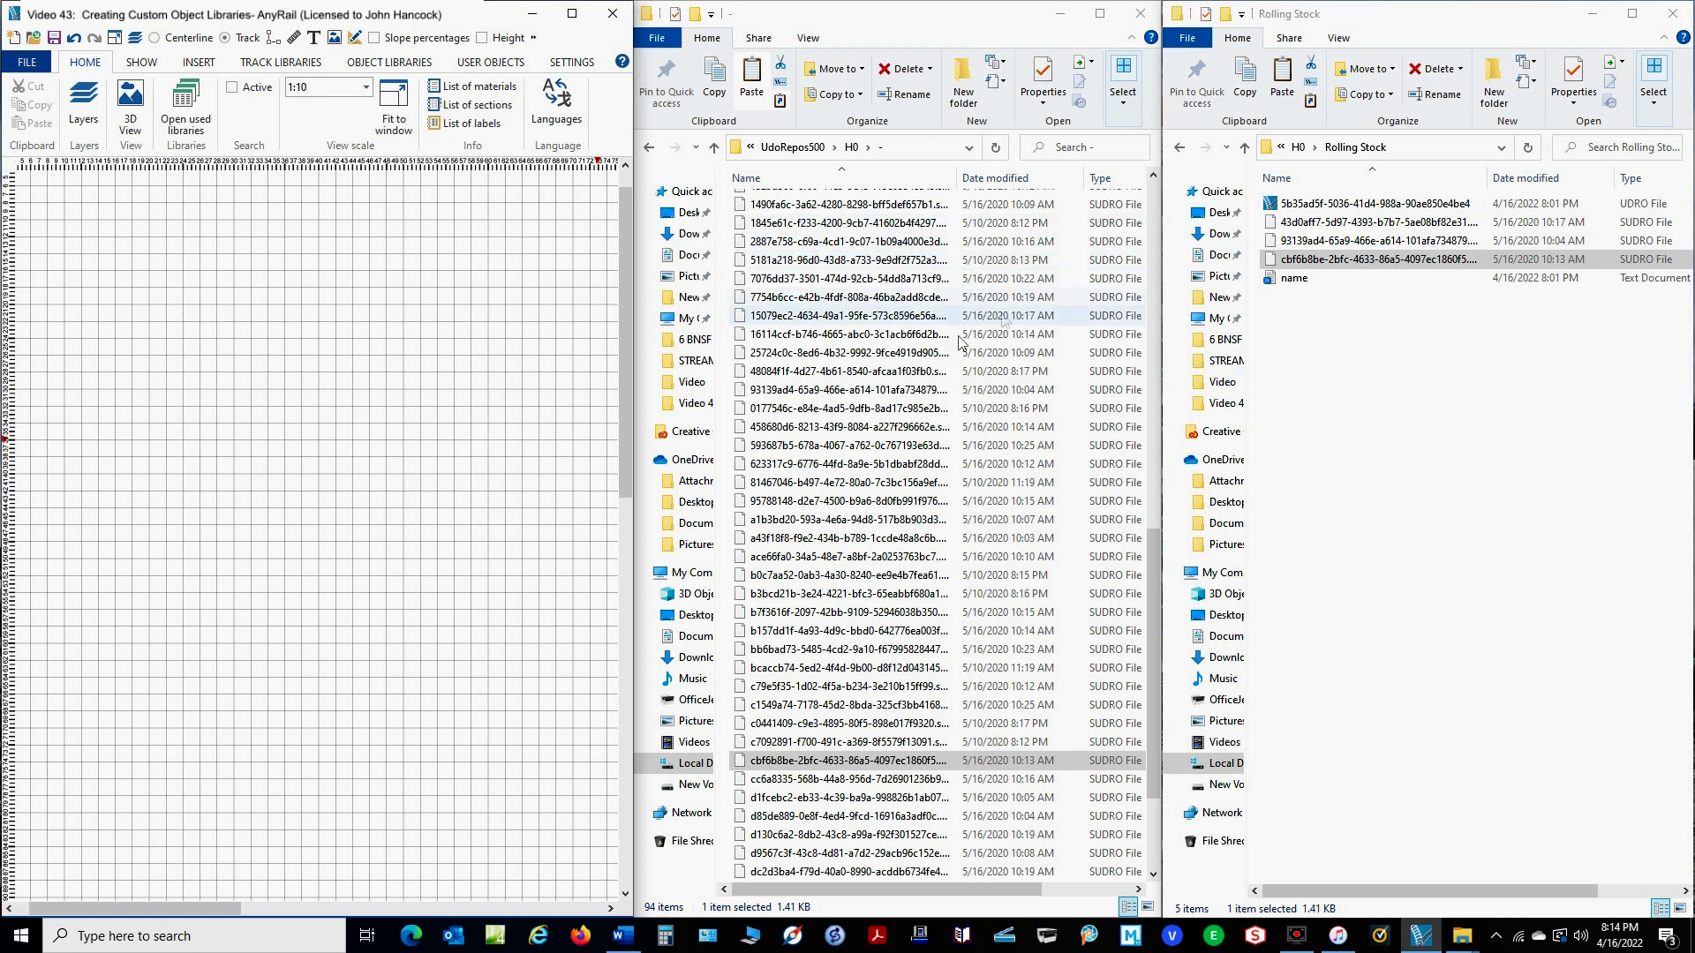
left_click(491, 62)
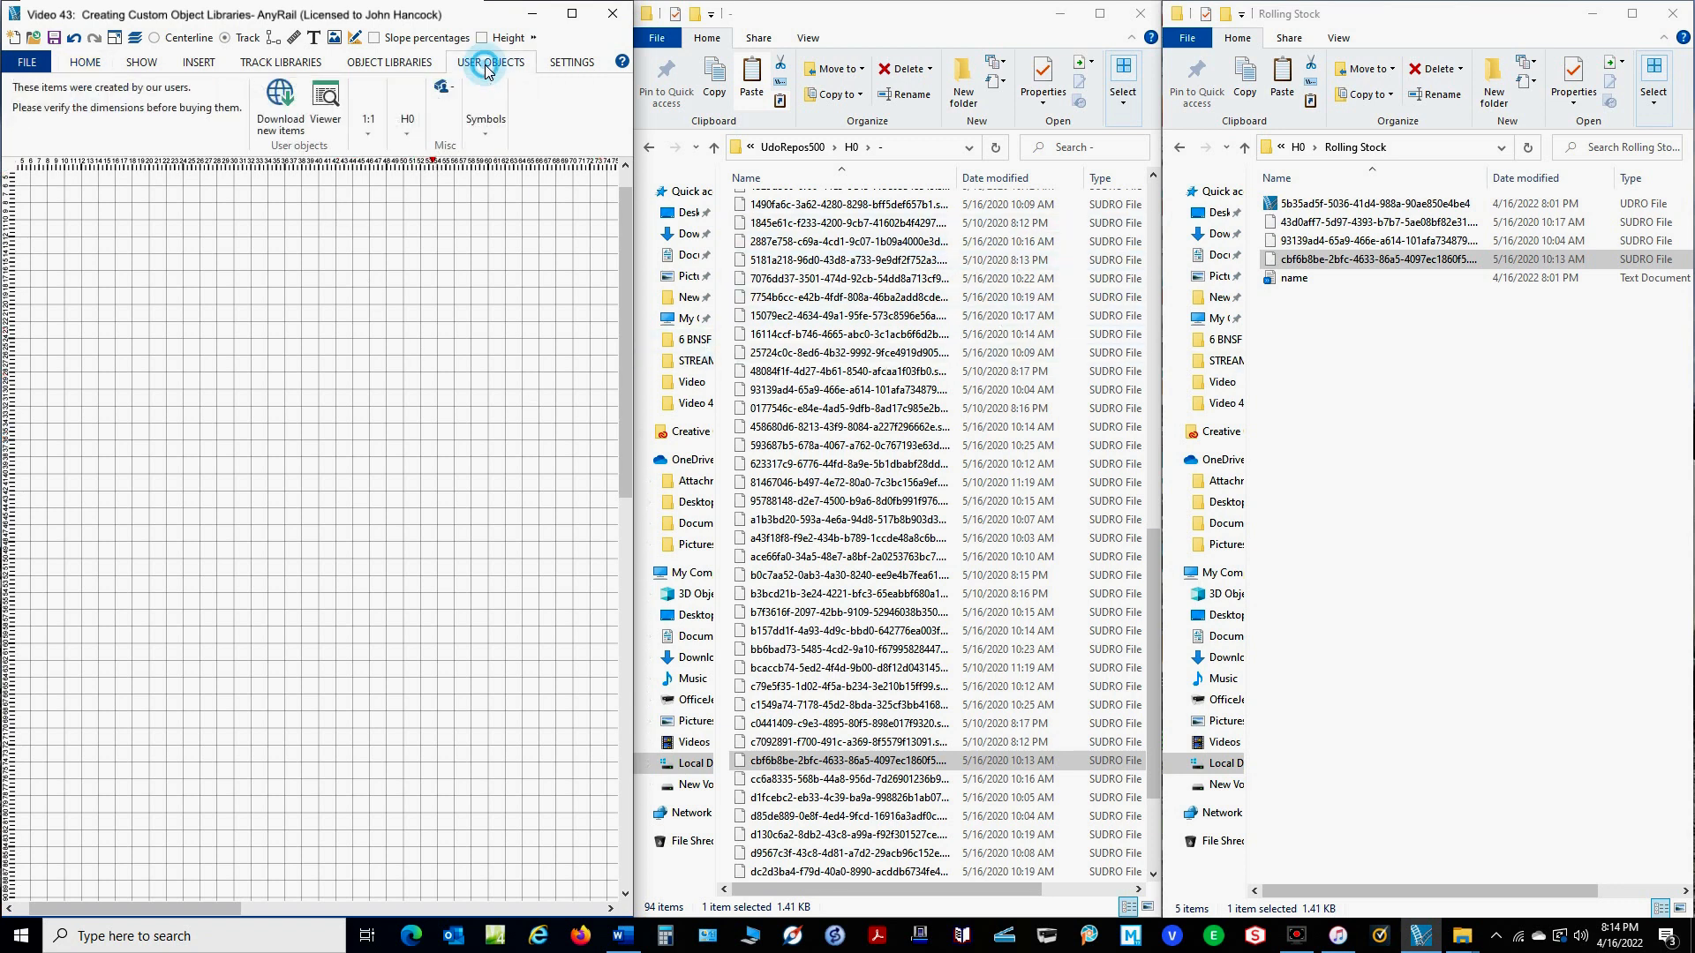
left_click(409, 138)
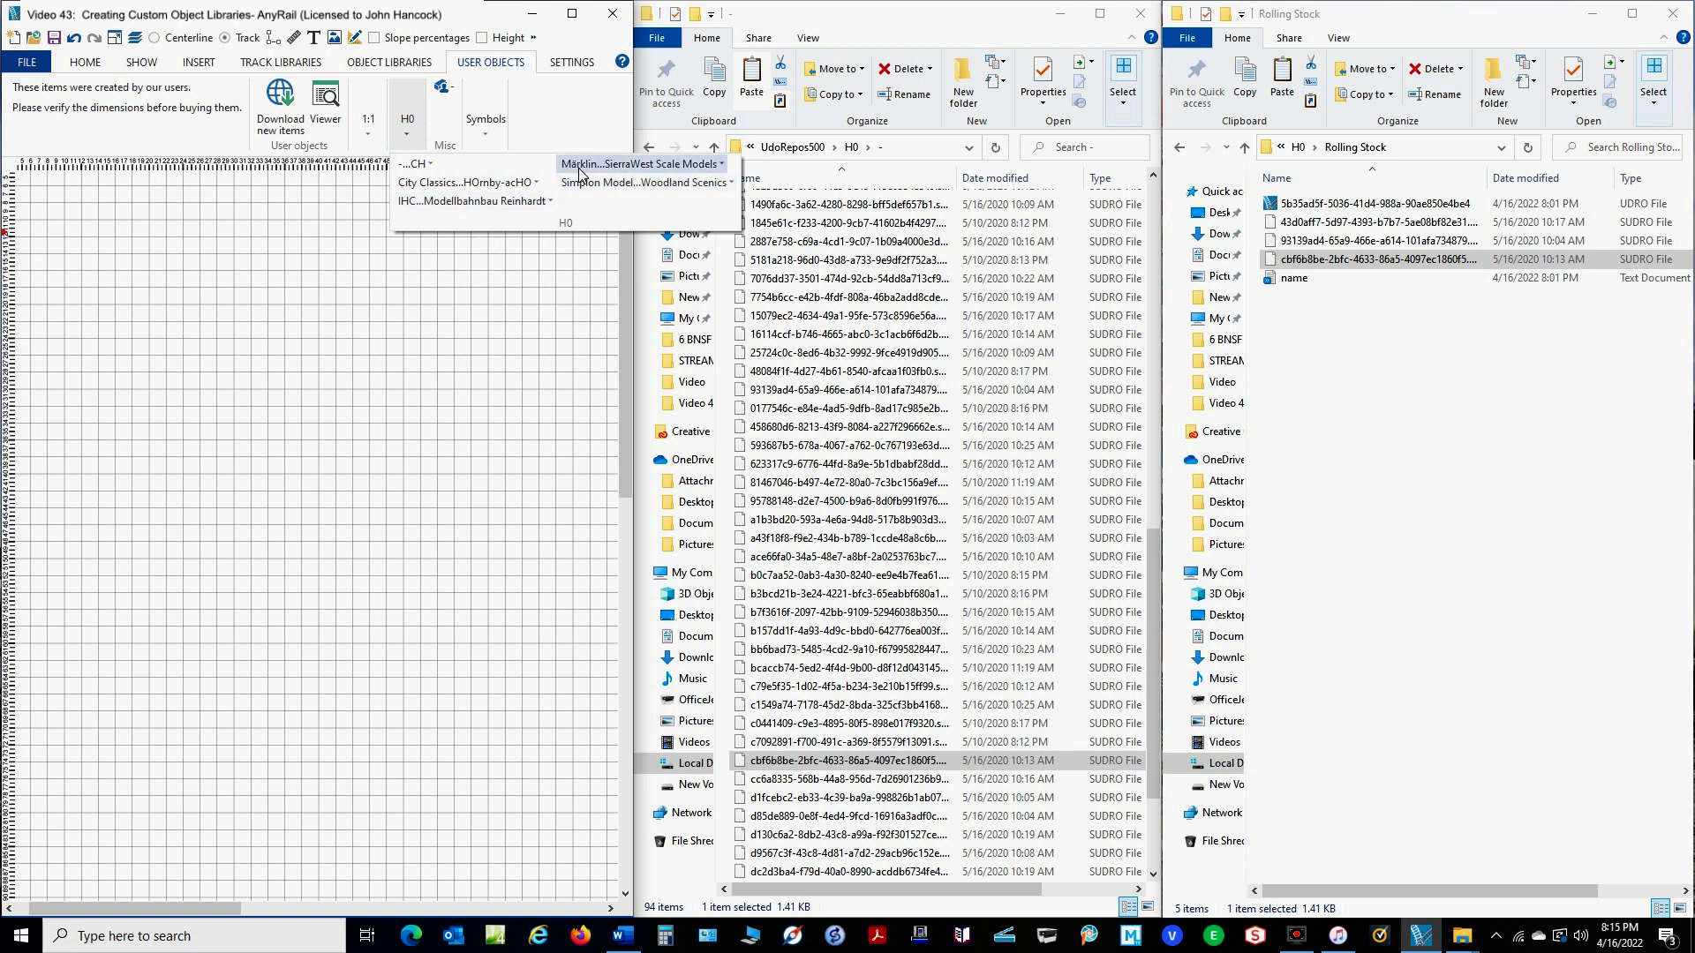
left_click(632, 168)
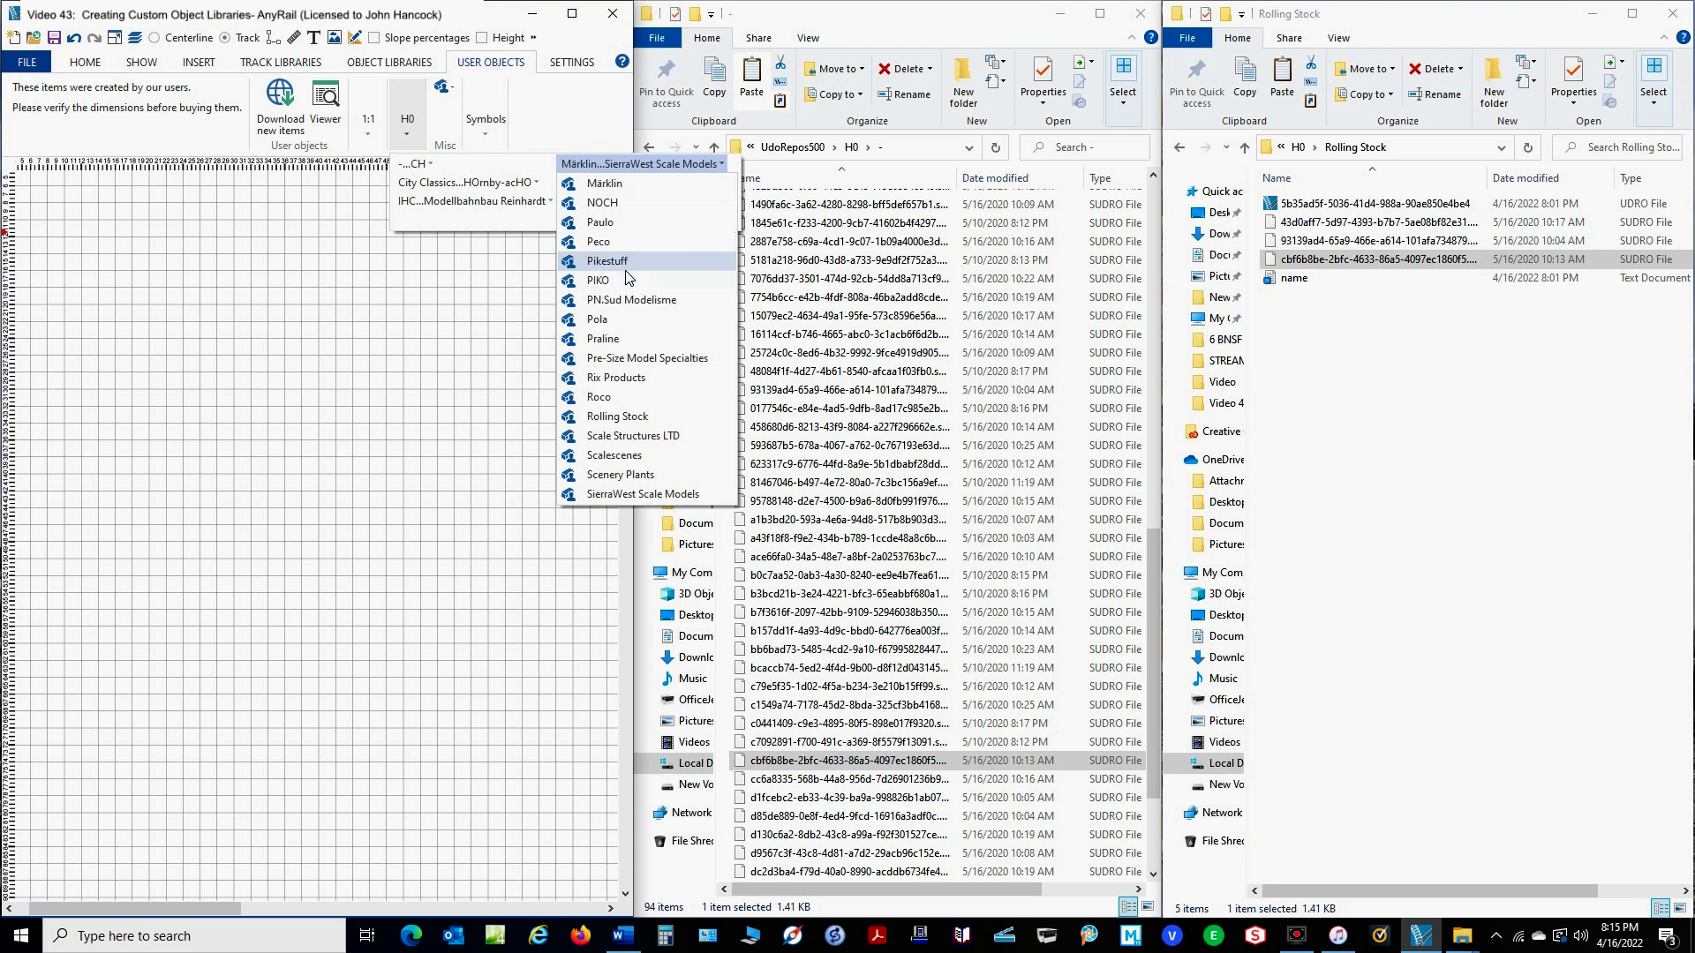
left_click(617, 416)
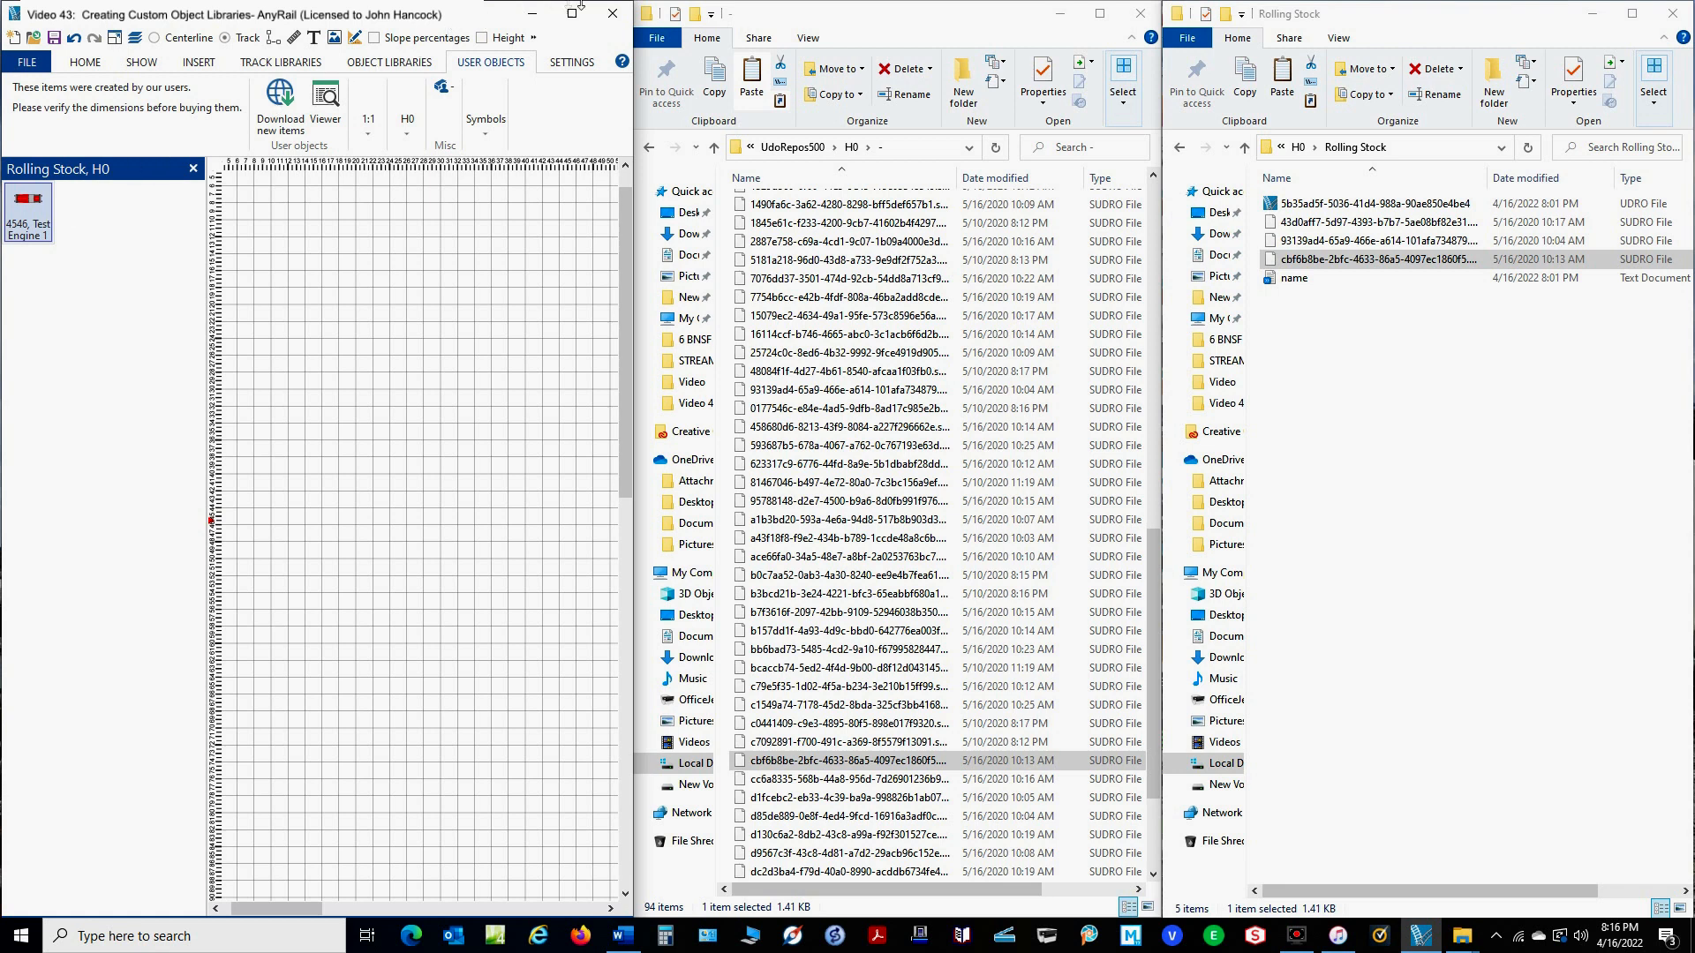
Restart AnyRail without saving the untitled plan to reload the Rolling Stock library, and postpone the software update until tomorrow.
left_click(611, 15)
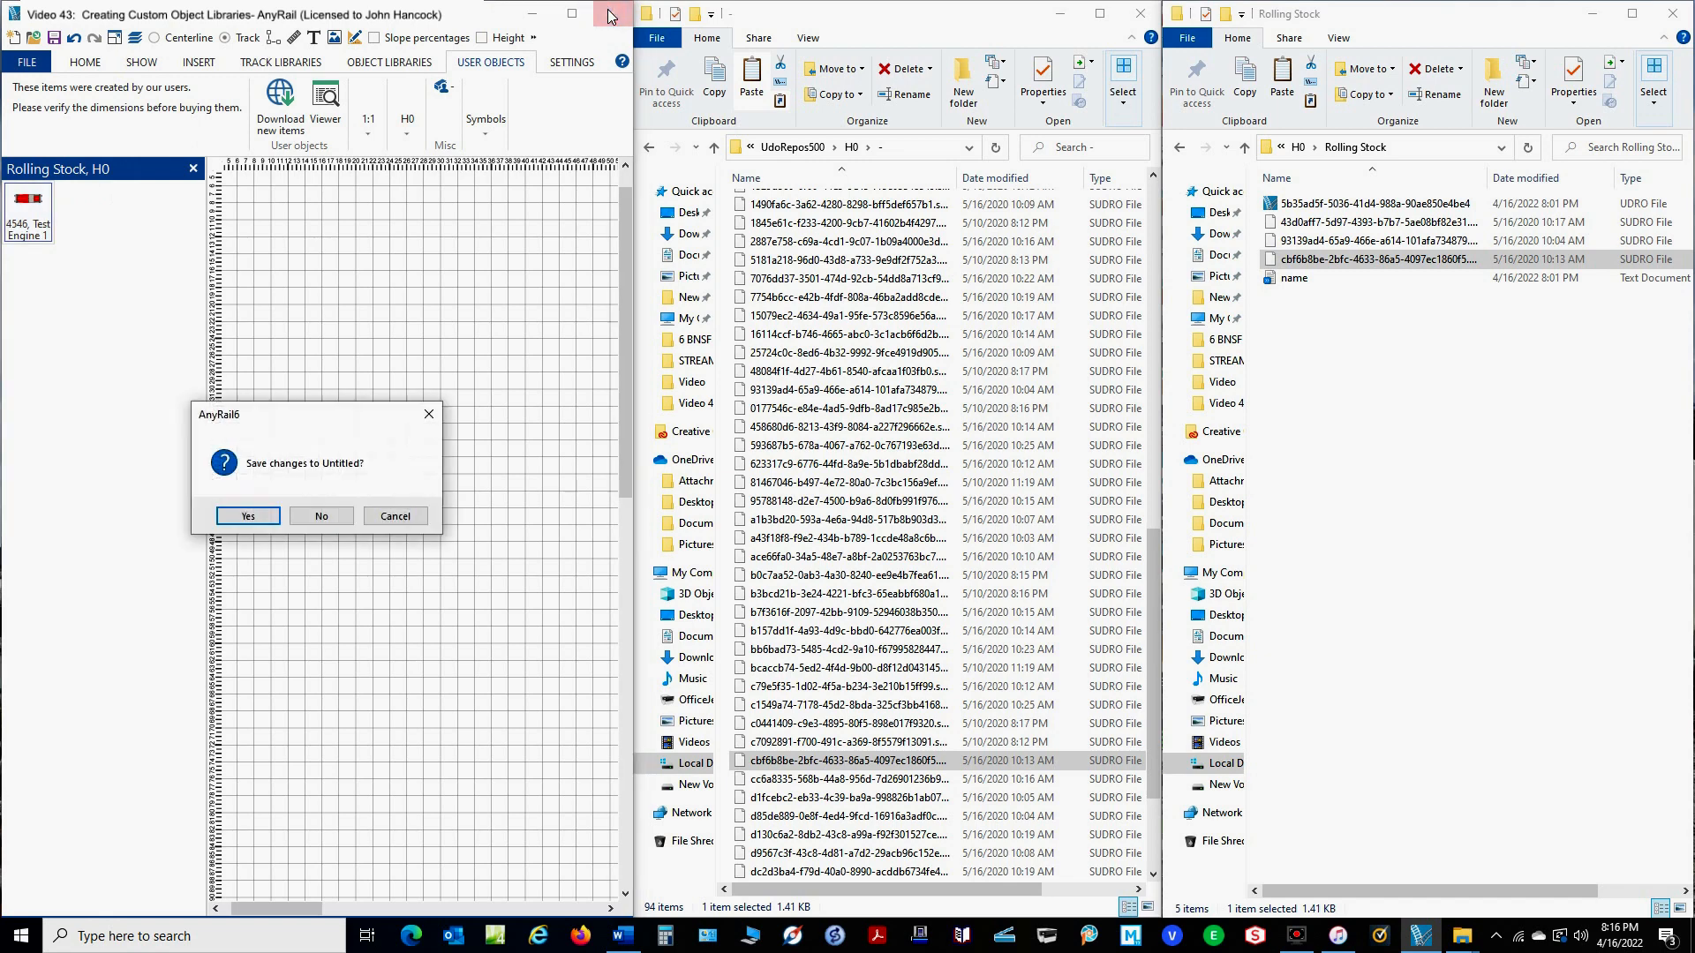
left_click(321, 517)
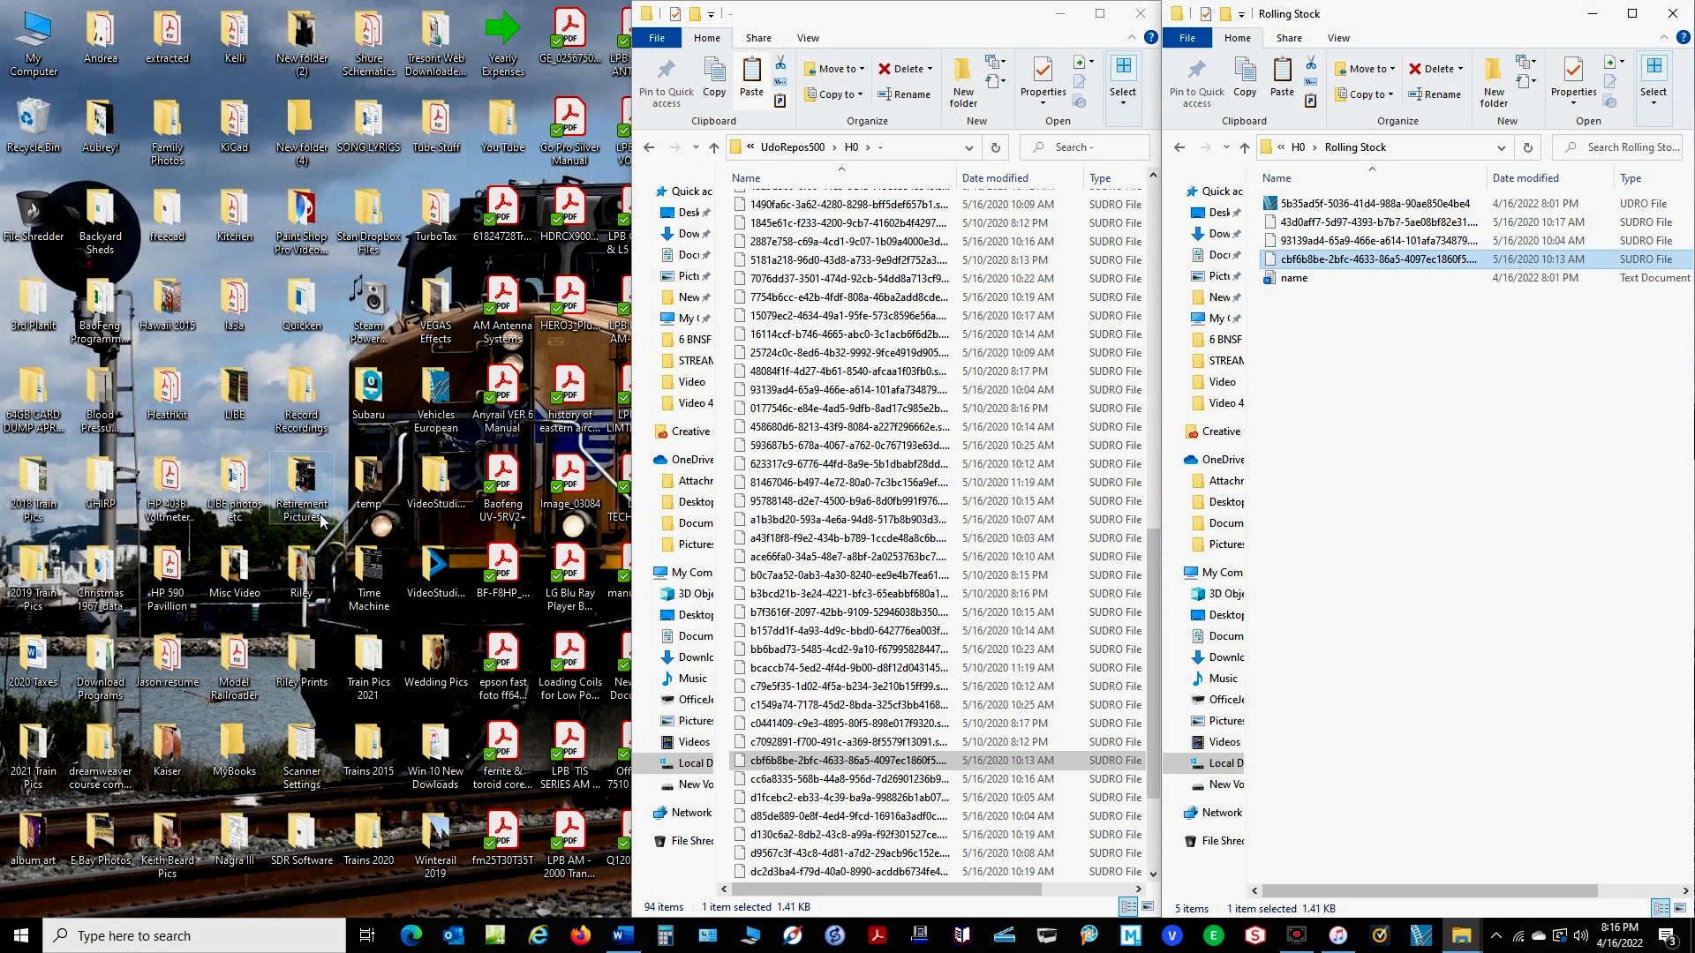
left_click(1421, 936)
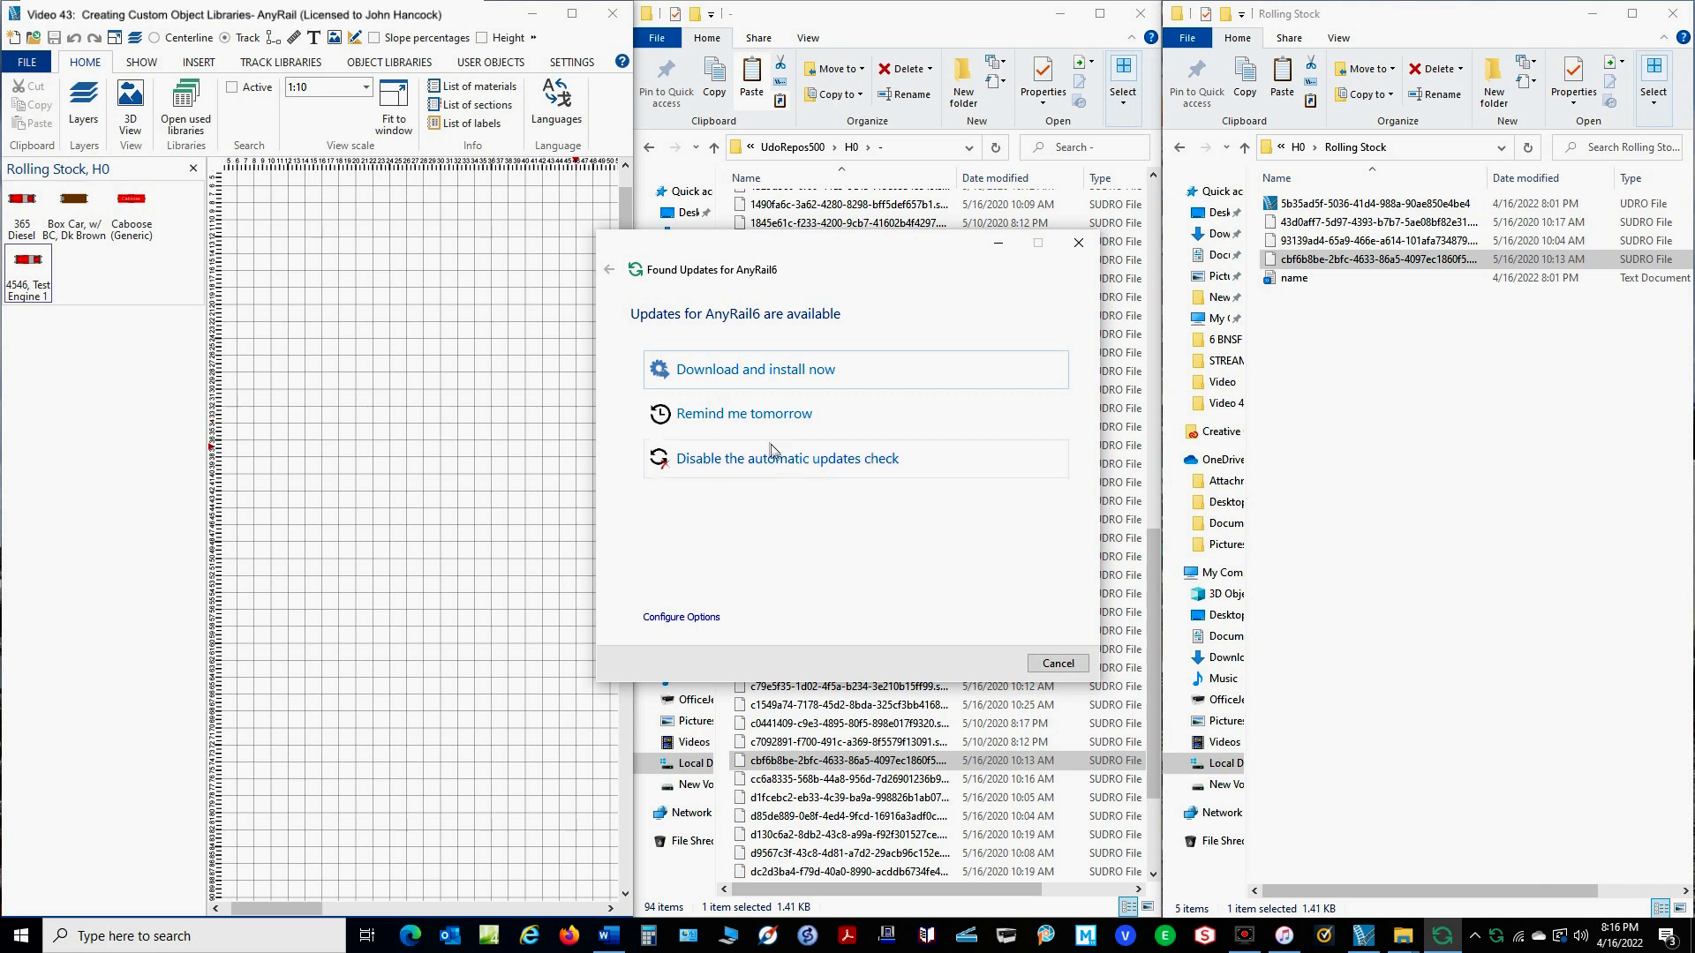
left_click(753, 415)
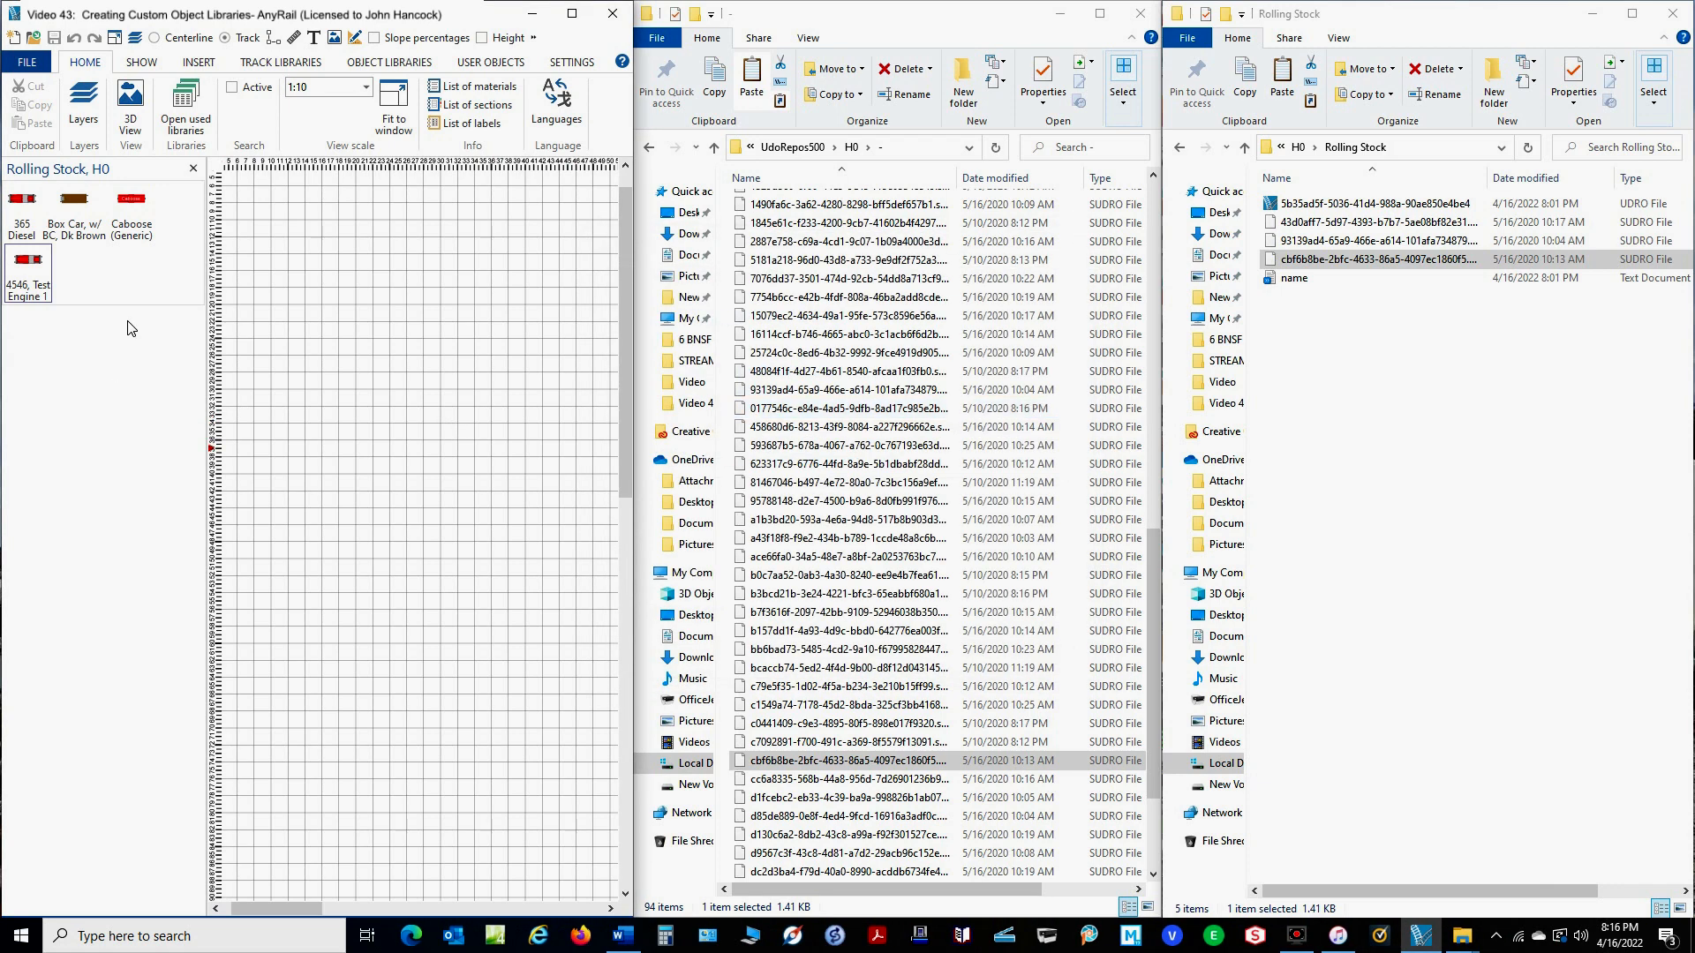